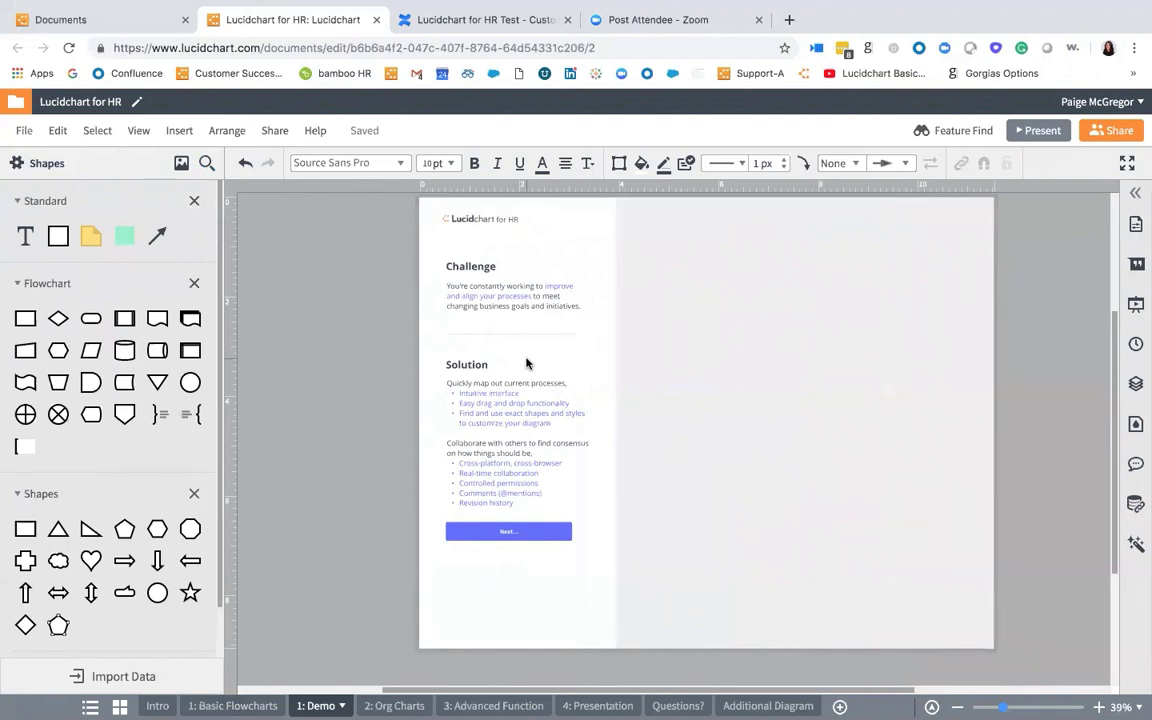
mouse_move(73, 557)
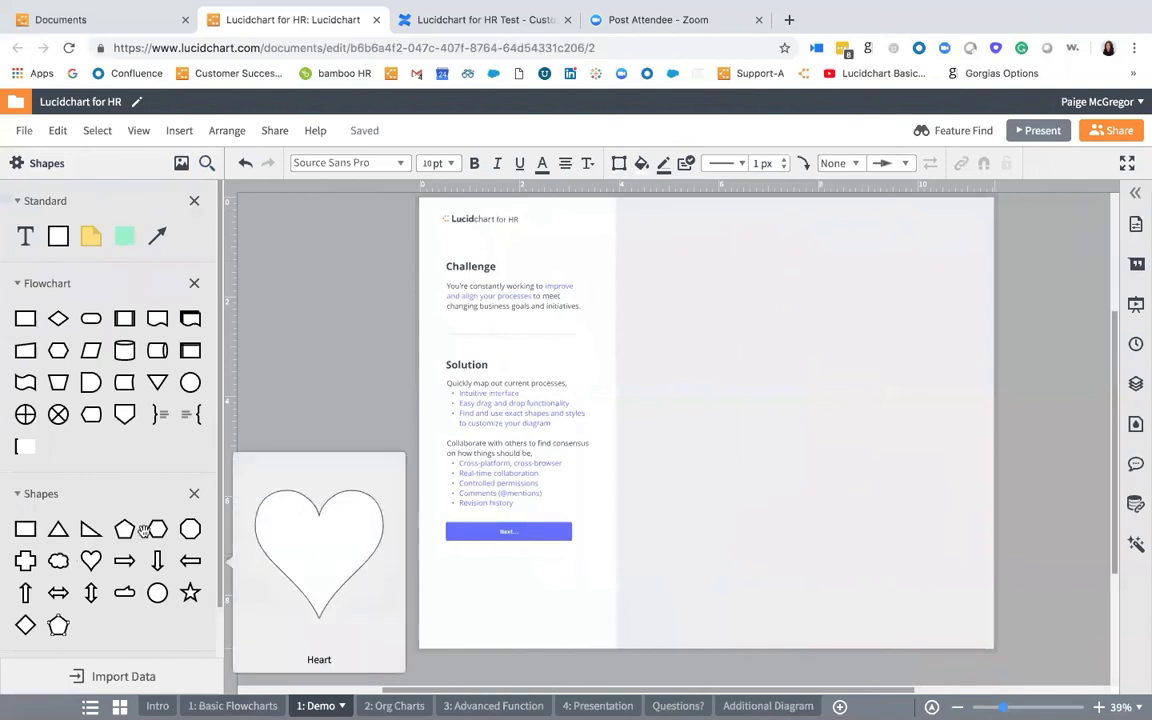
mouse_move(111, 412)
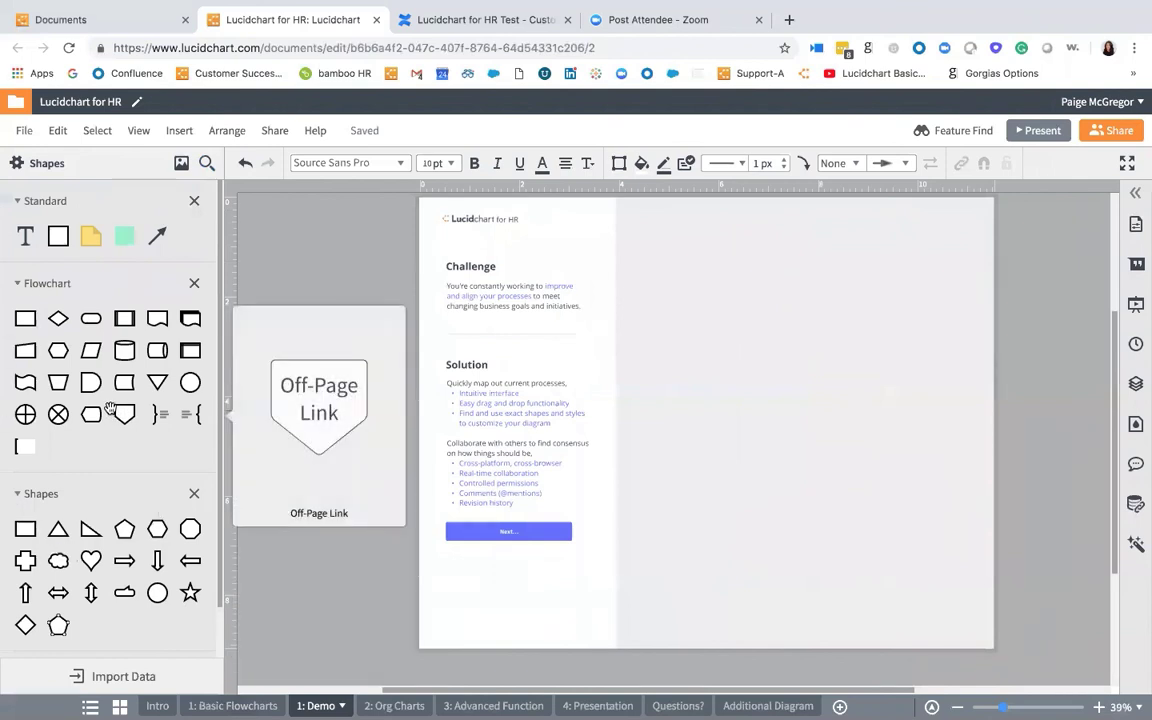
mouse_move(103, 377)
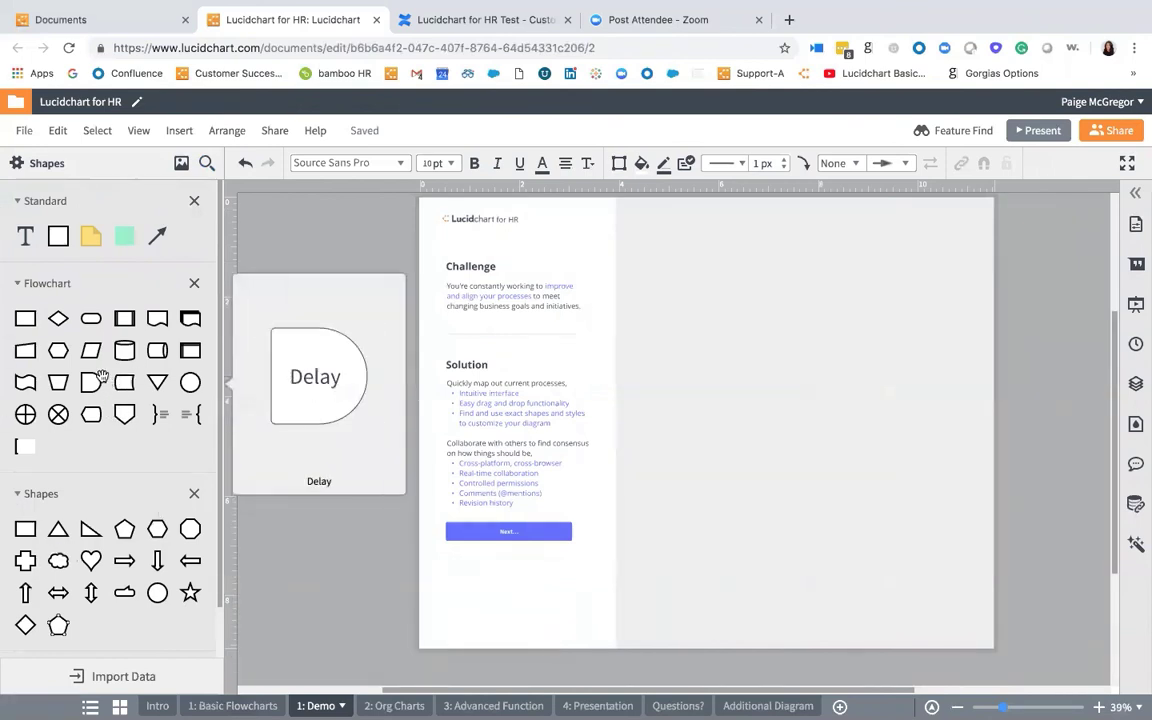
mouse_move(102, 355)
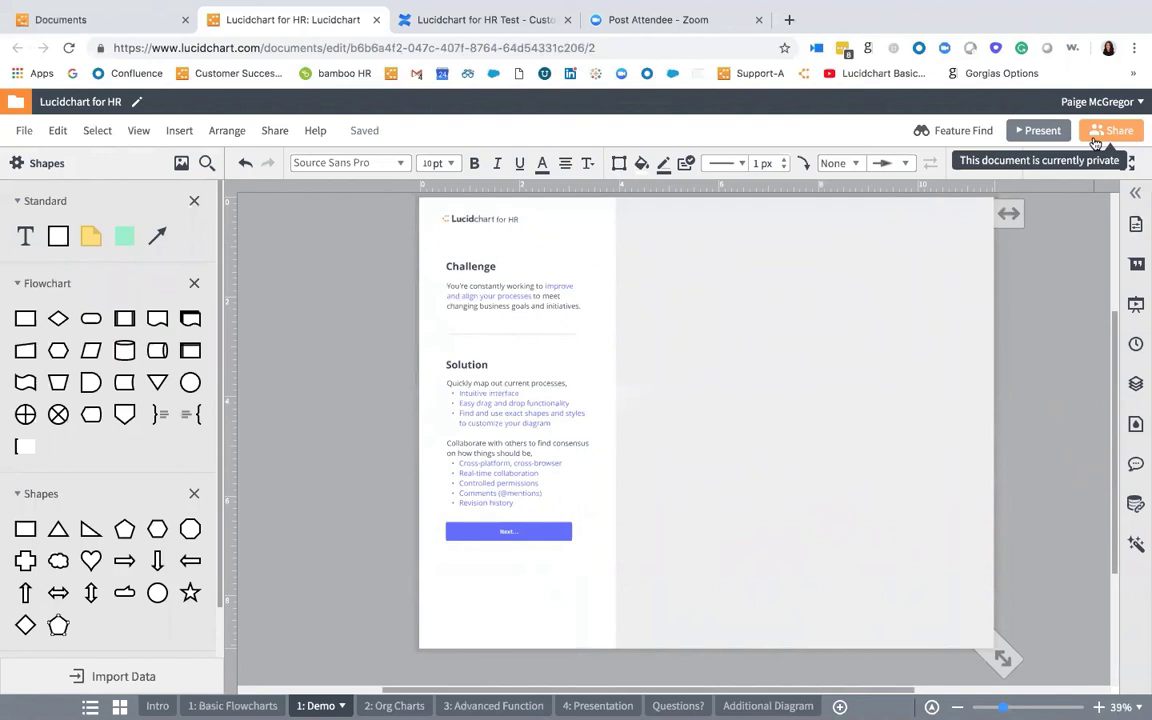
Search Feature Find for "spell chec"
click(948, 133)
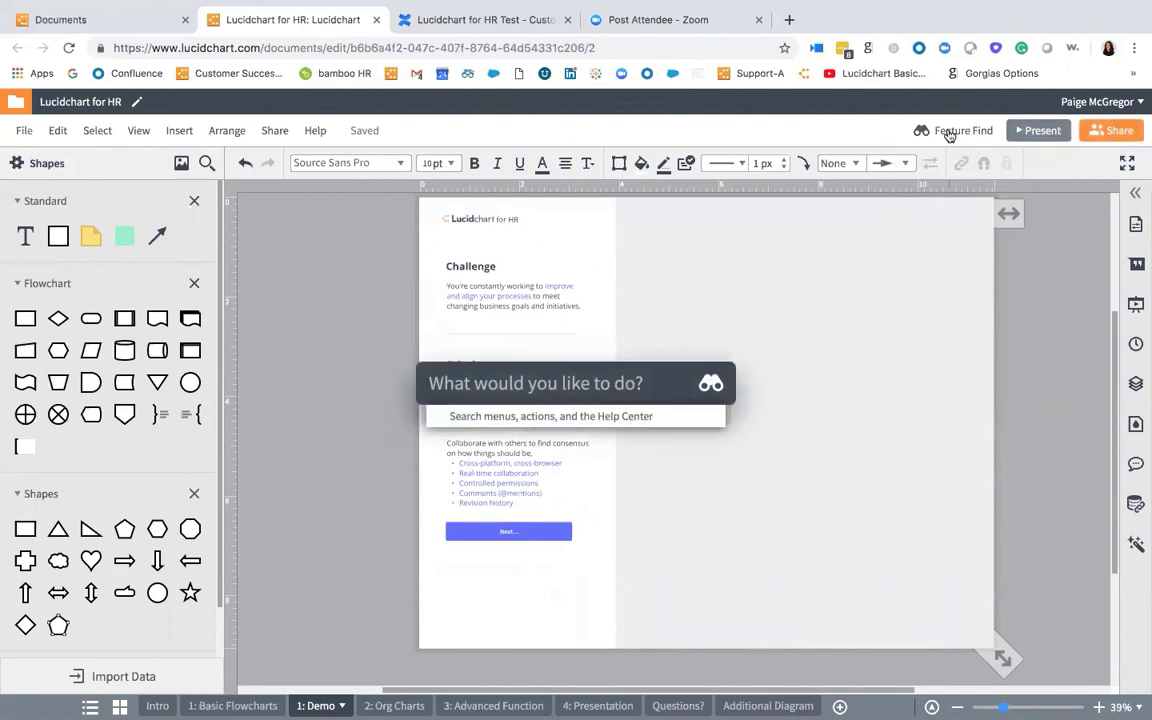
text(spell chec)
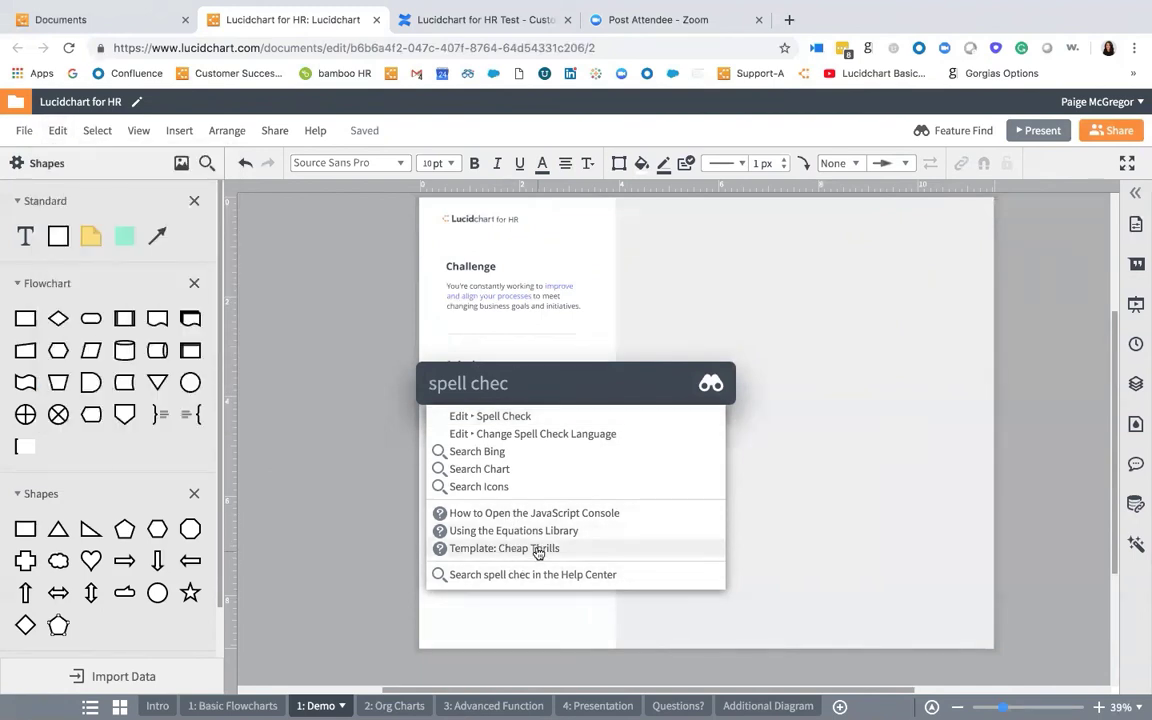
key(Return)
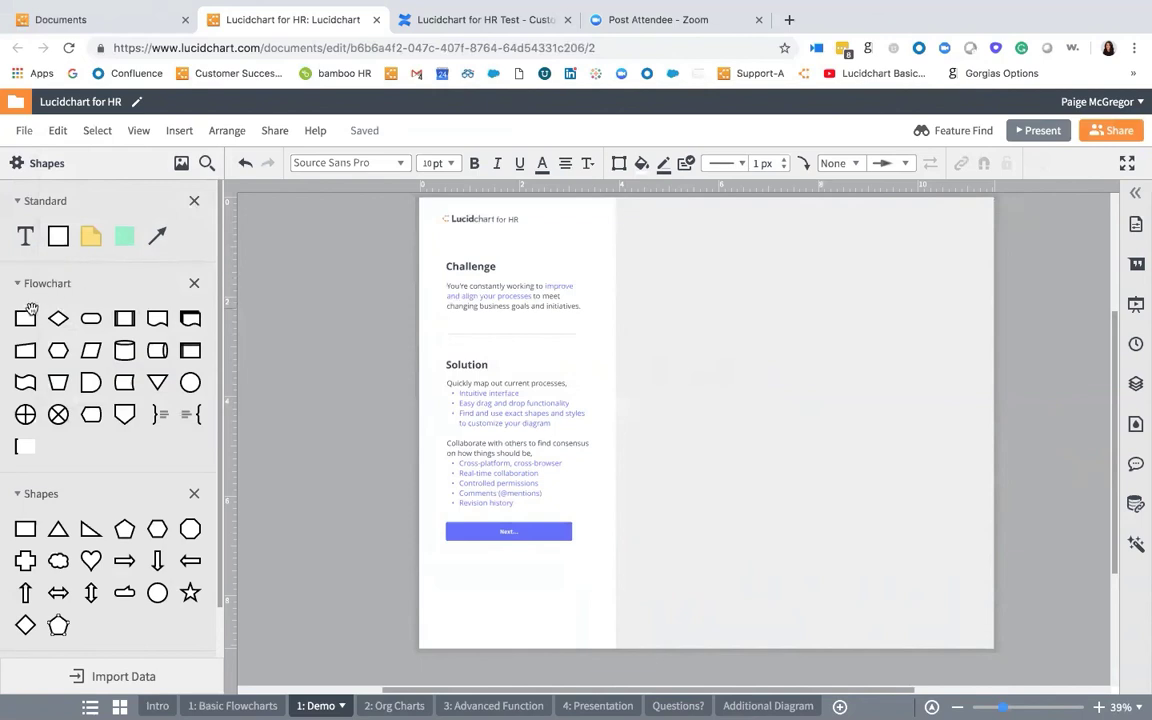
Place a flowchart Process shape in the empty grey area beside the Challenge and Solution text
drag(25, 318, 690, 343)
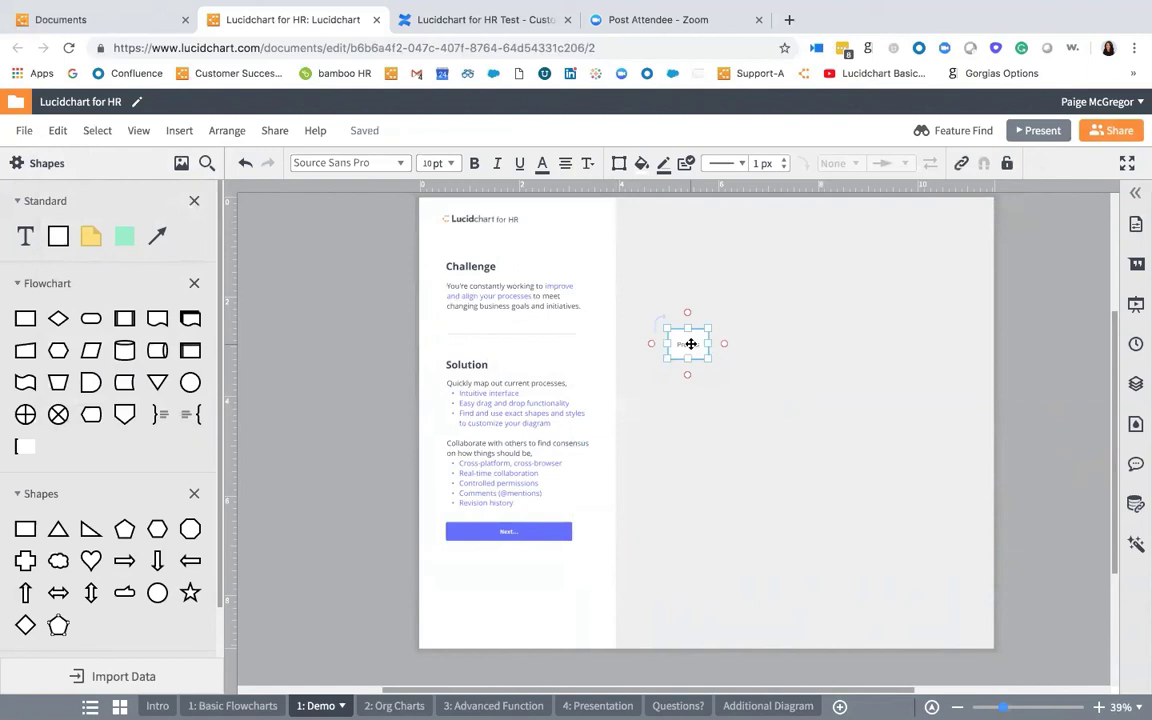
scroll(690, 343, up, 5)
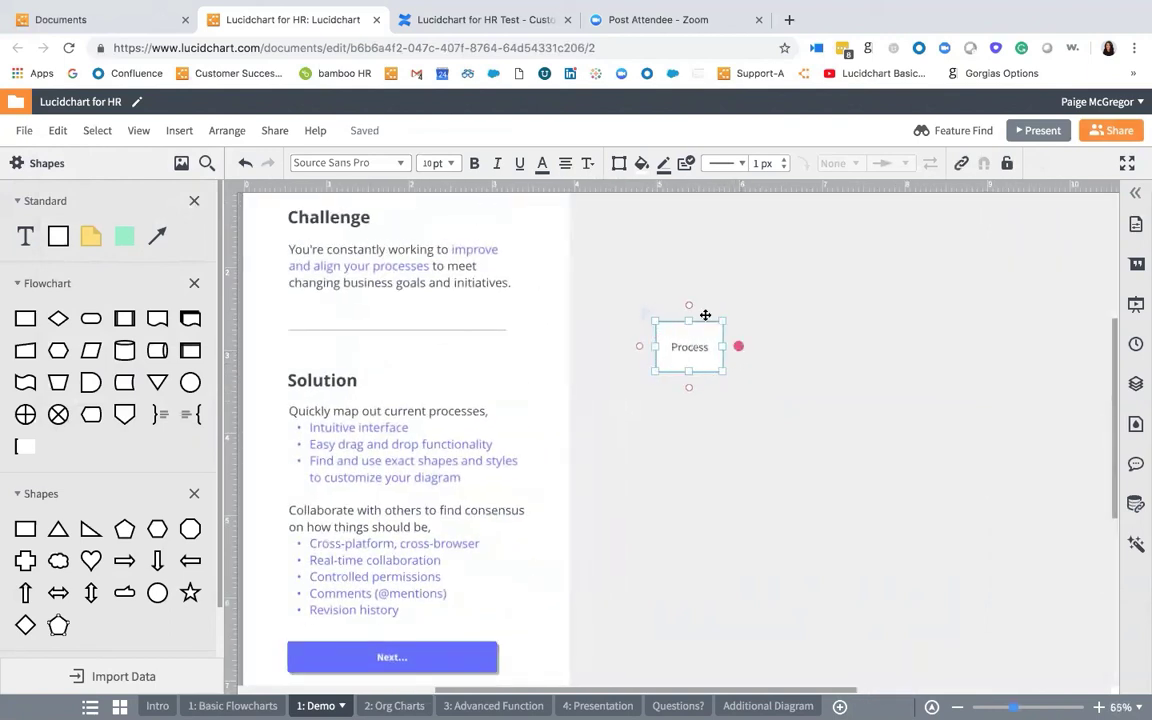
scroll(689, 304, down, 4)
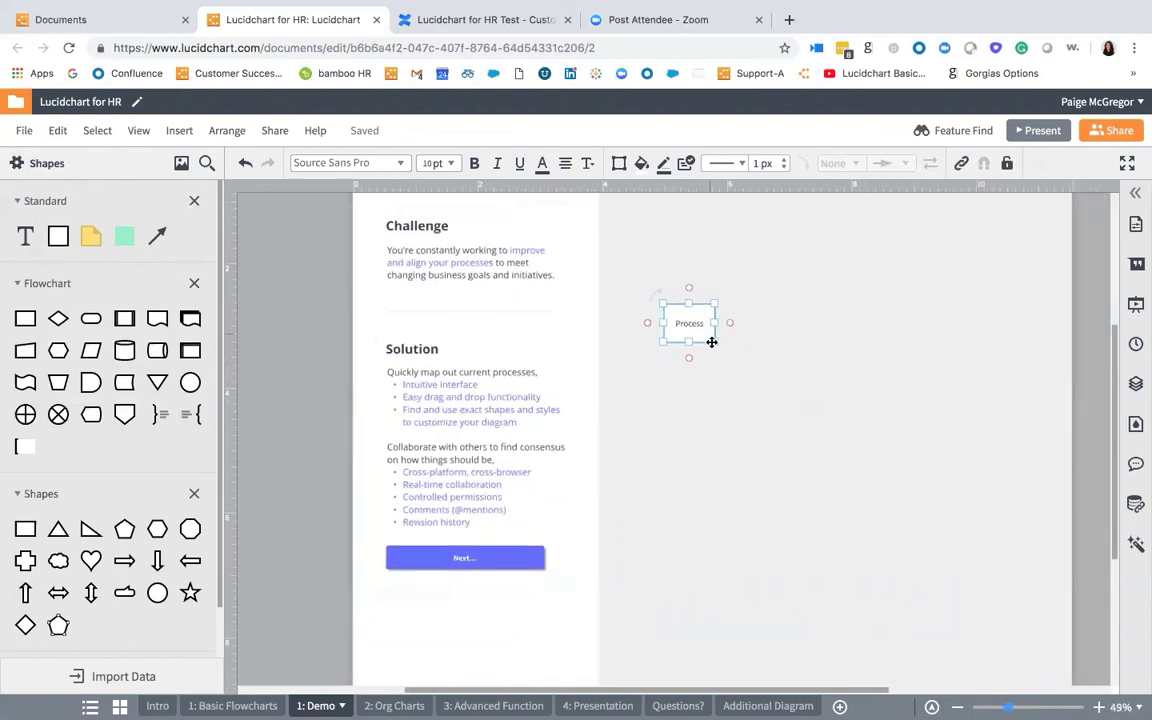
Widen the Process shape and extend it rightward with a connected chain of two Process shapes and a Decision shape
drag(712, 342, 1000, 317)
click(746, 339)
click(866, 337)
click(983, 340)
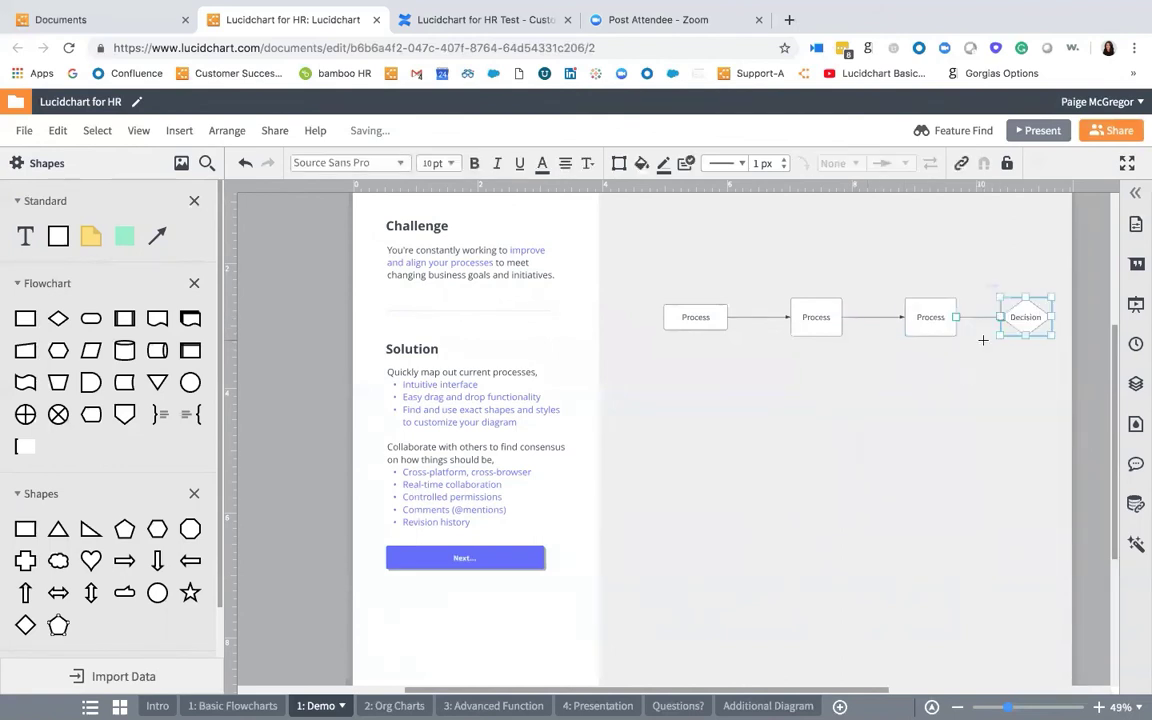
Select the whole row of connected flowchart shapes and move it slightly to the left on the page
scroll(983, 340, down, 2)
click(940, 384)
drag(740, 278, 1104, 344)
drag(931, 323, 910, 325)
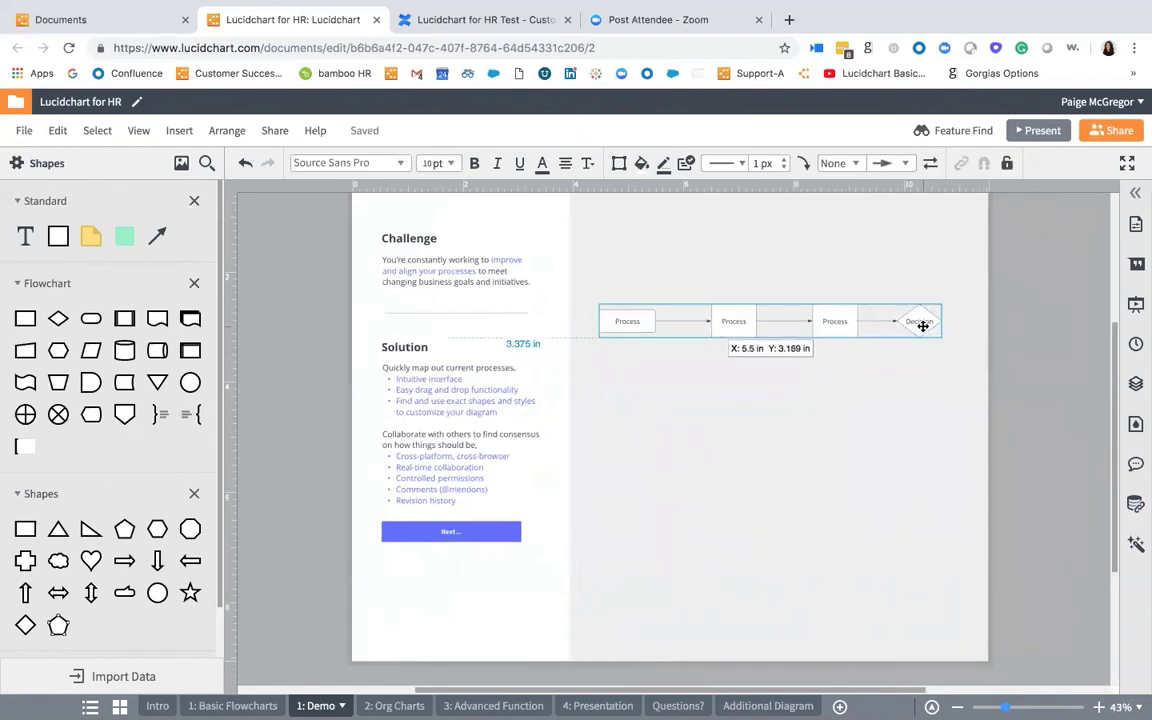
click(838, 373)
Label the three Process shapes in order "Step 1", "Step 2" and "Step 3"
scroll(724, 347, up, 3)
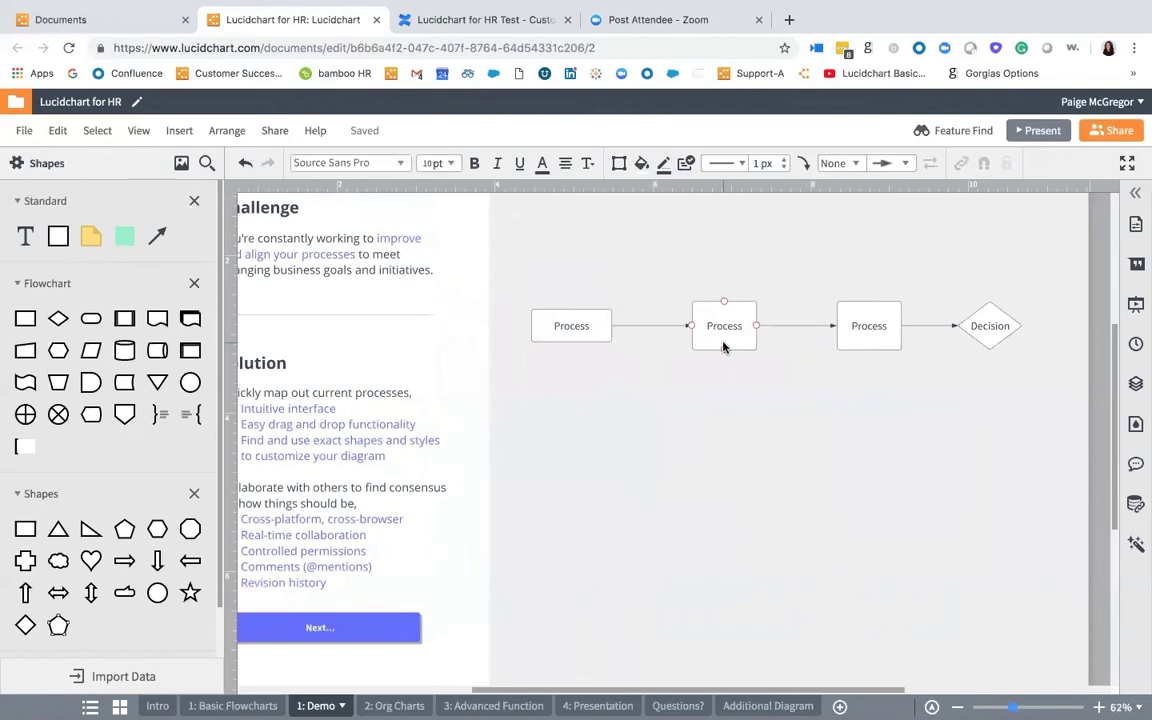
double_click(577, 326)
text(Step 1)
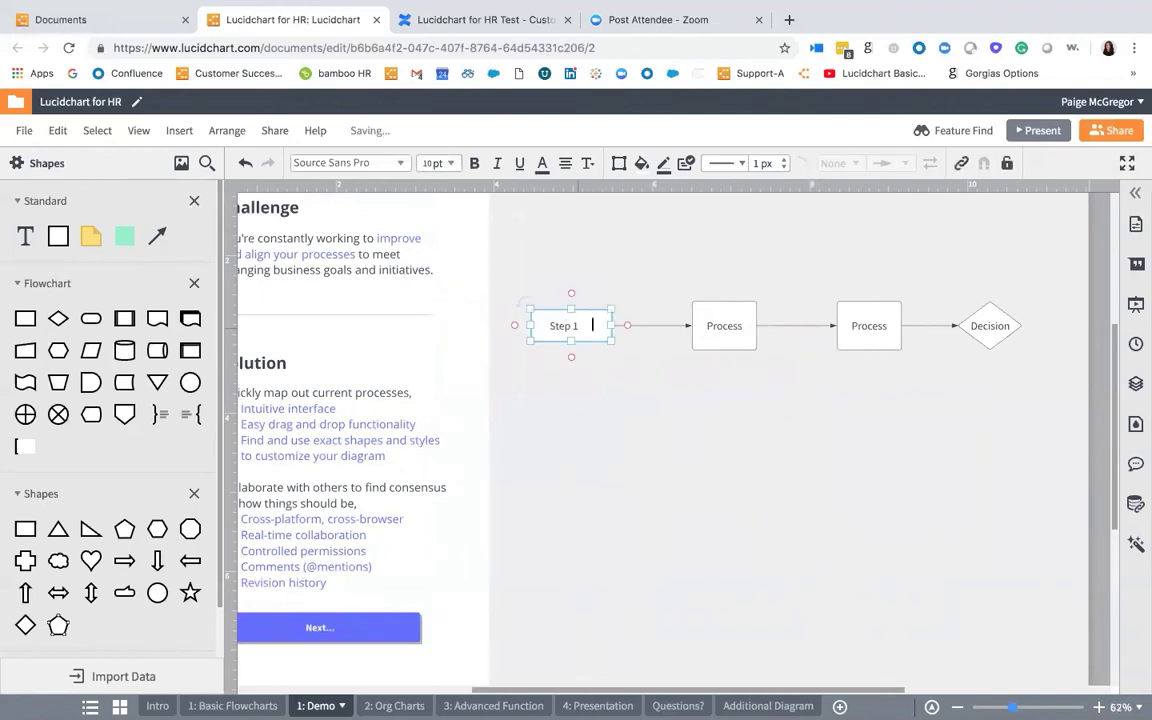
double_click(727, 326)
text(Step 2)
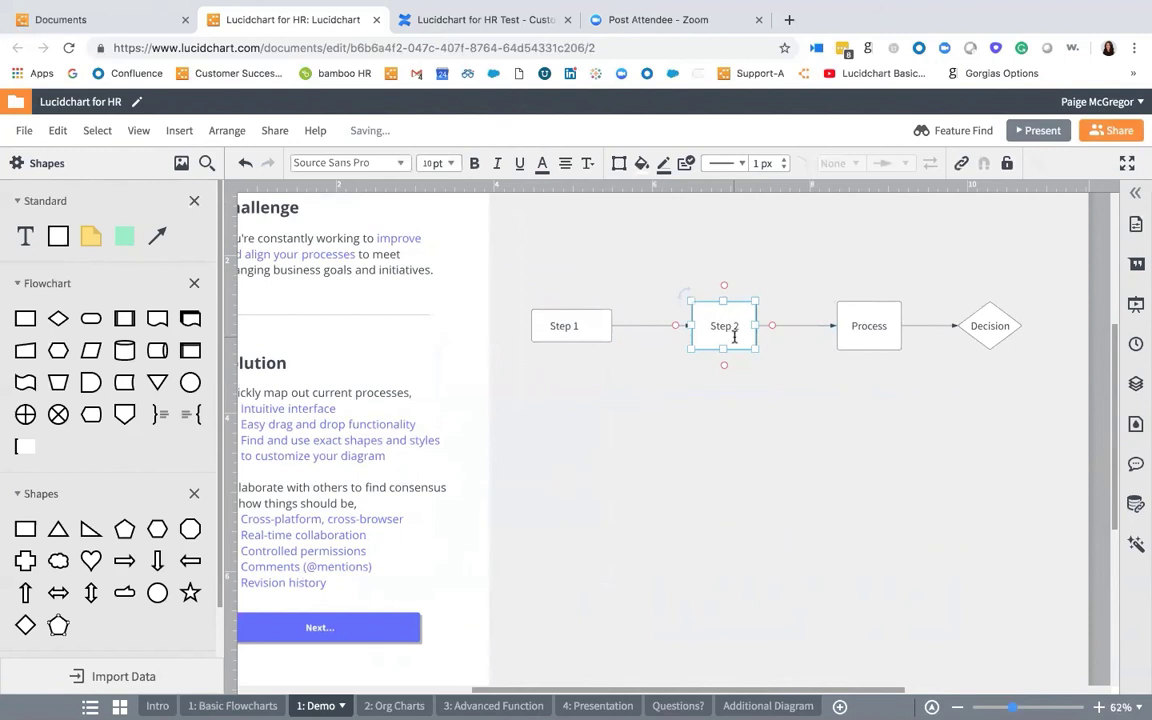
double_click(869, 326)
text(Step 3)
Label the Decision shape "Do you like lucidchart?" and widen it to fit the text
double_click(990, 326)
text(Do you like luc)
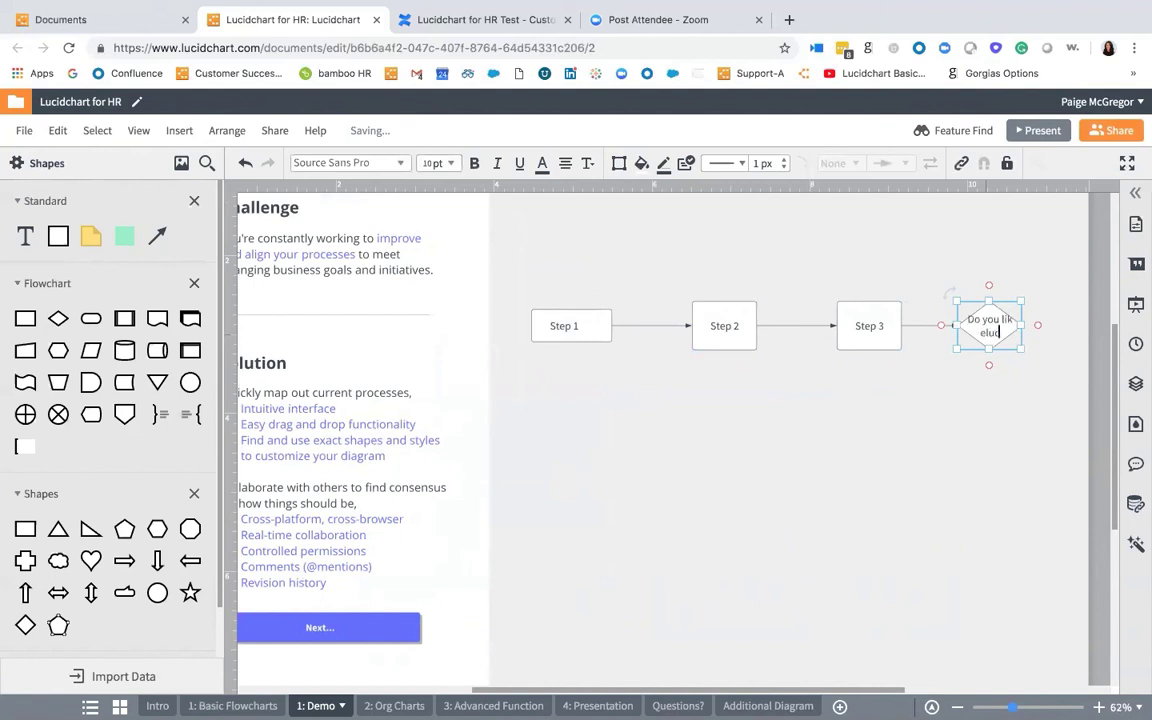
text(idchart?)
click(1006, 394)
click(990, 329)
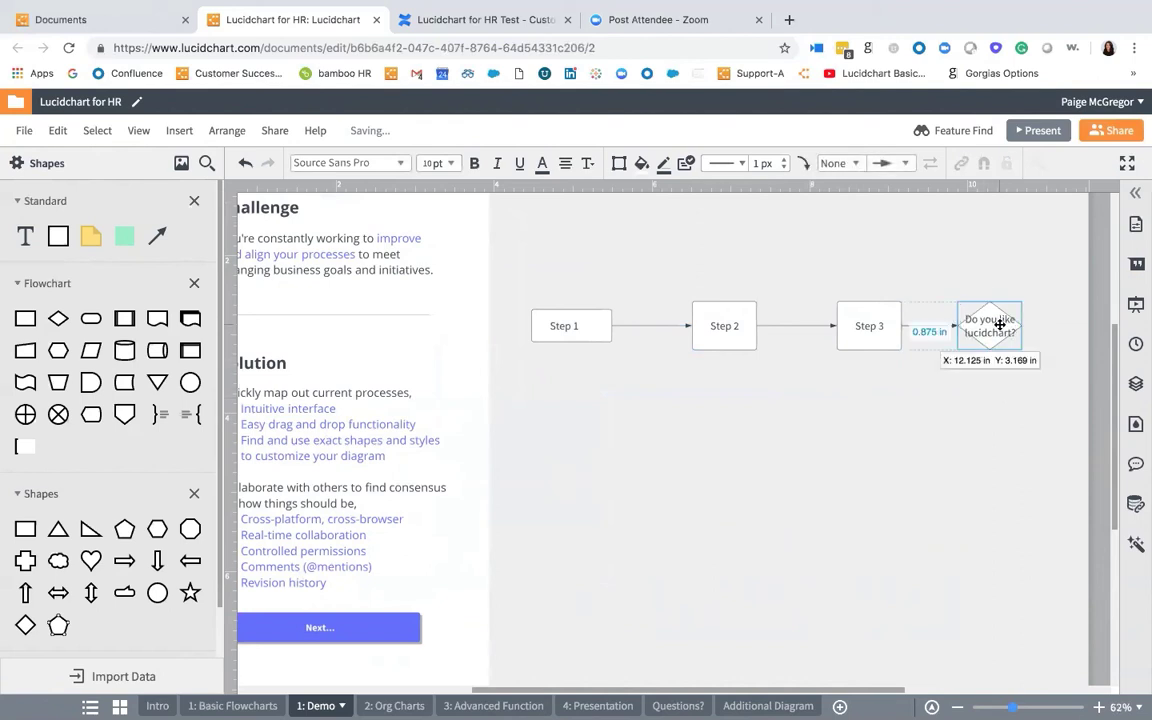
drag(1020, 346, 1055, 349)
click(887, 366)
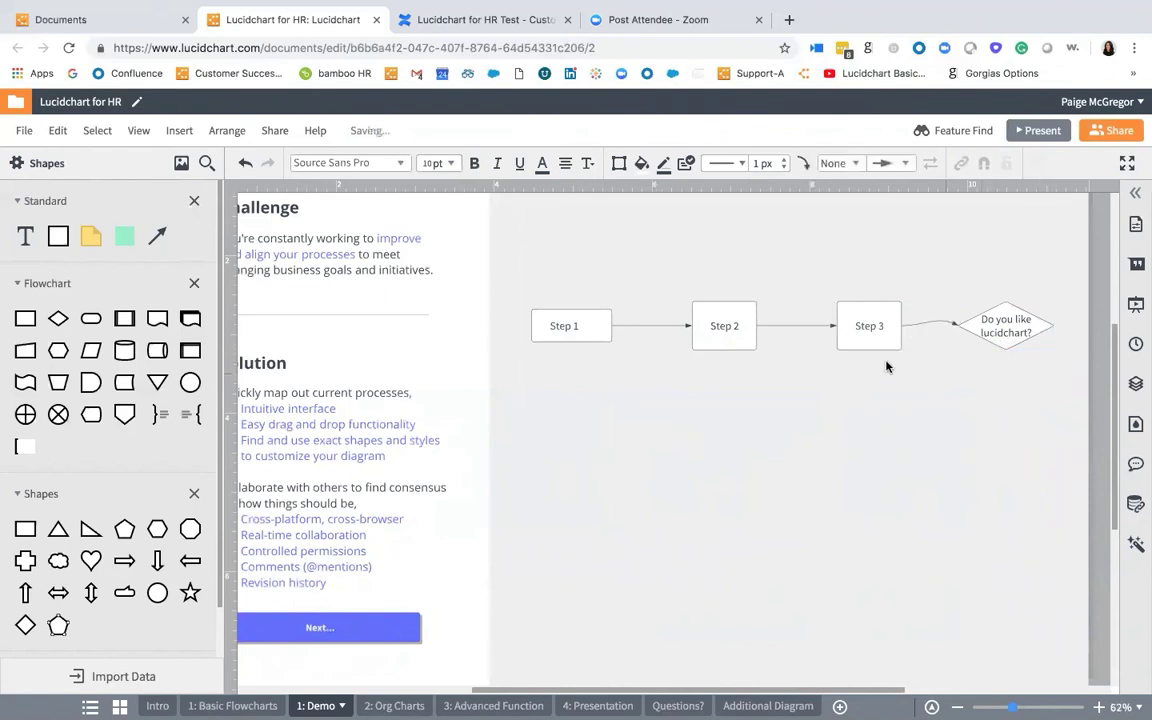
Branch the decision diamond to one new connected Process shape below it and another above it
scroll(887, 360, down, 2)
scroll(794, 413, down, 1)
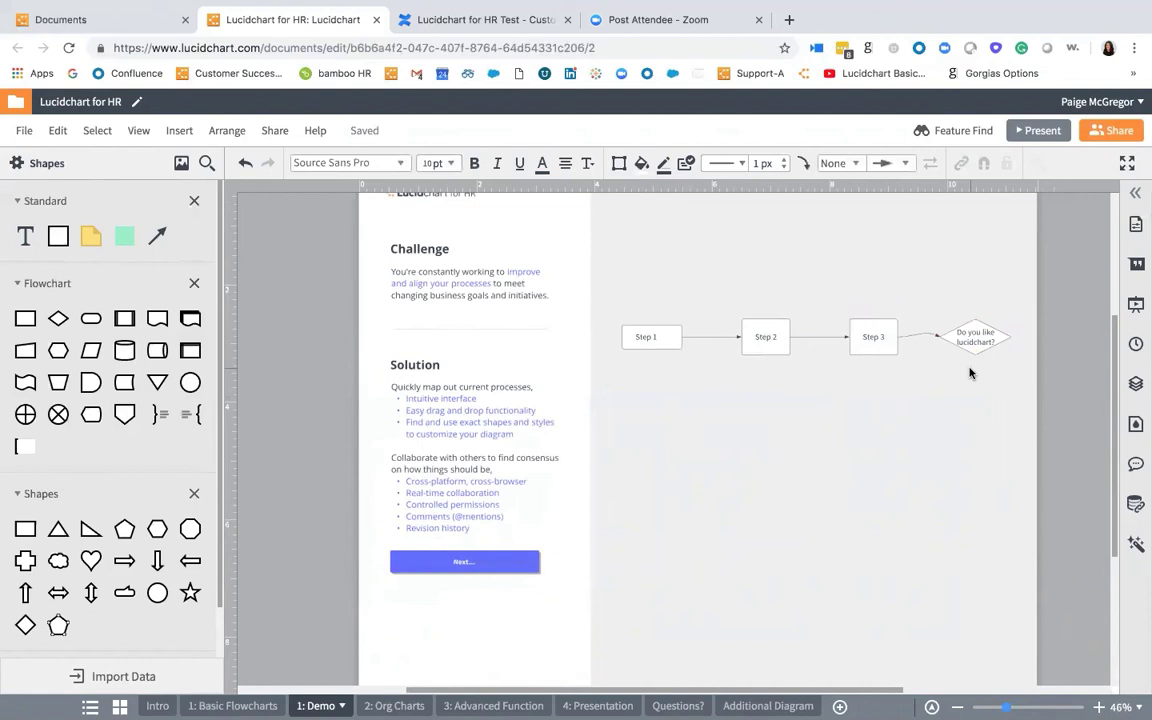
drag(975, 354, 975, 412)
click(932, 437)
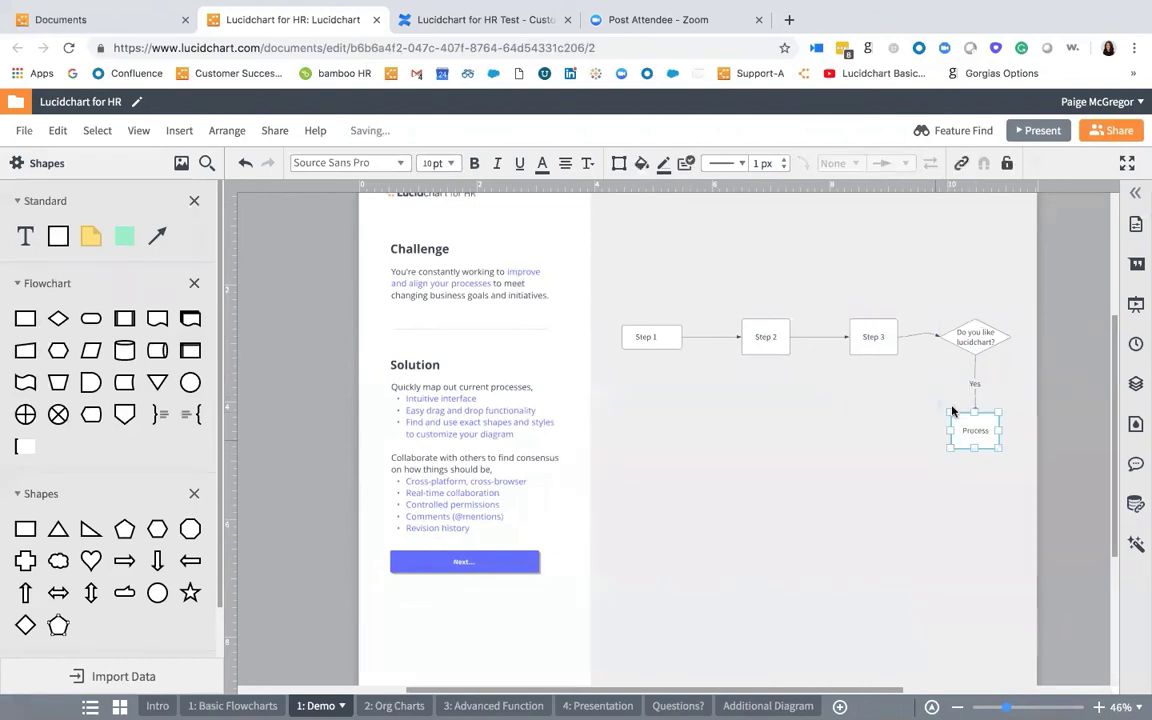
drag(975, 318, 975, 280)
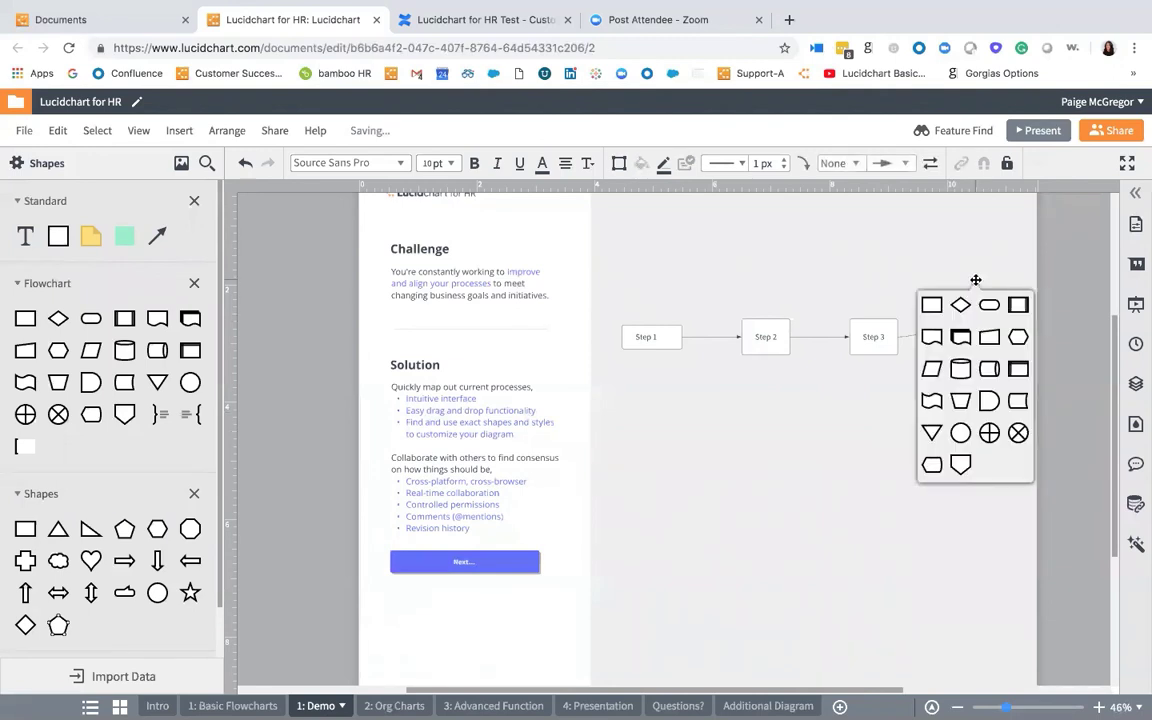
click(930, 303)
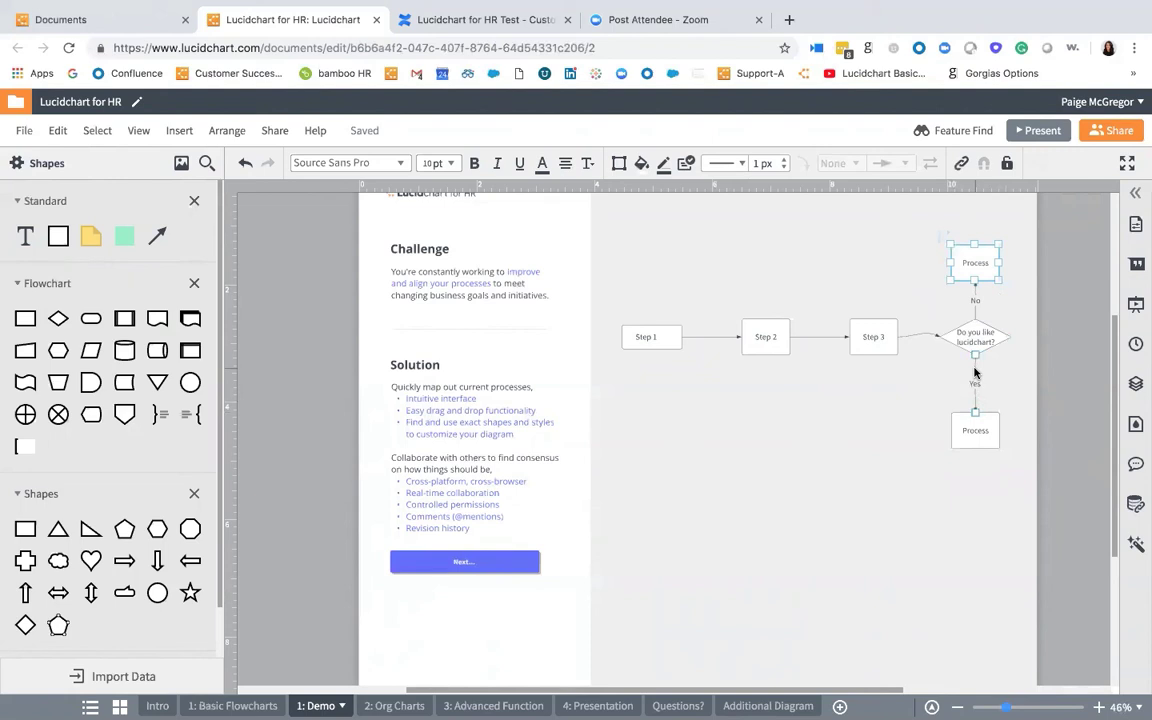
Label the connector line between Step 2 and Step 3 "Next"
click(815, 337)
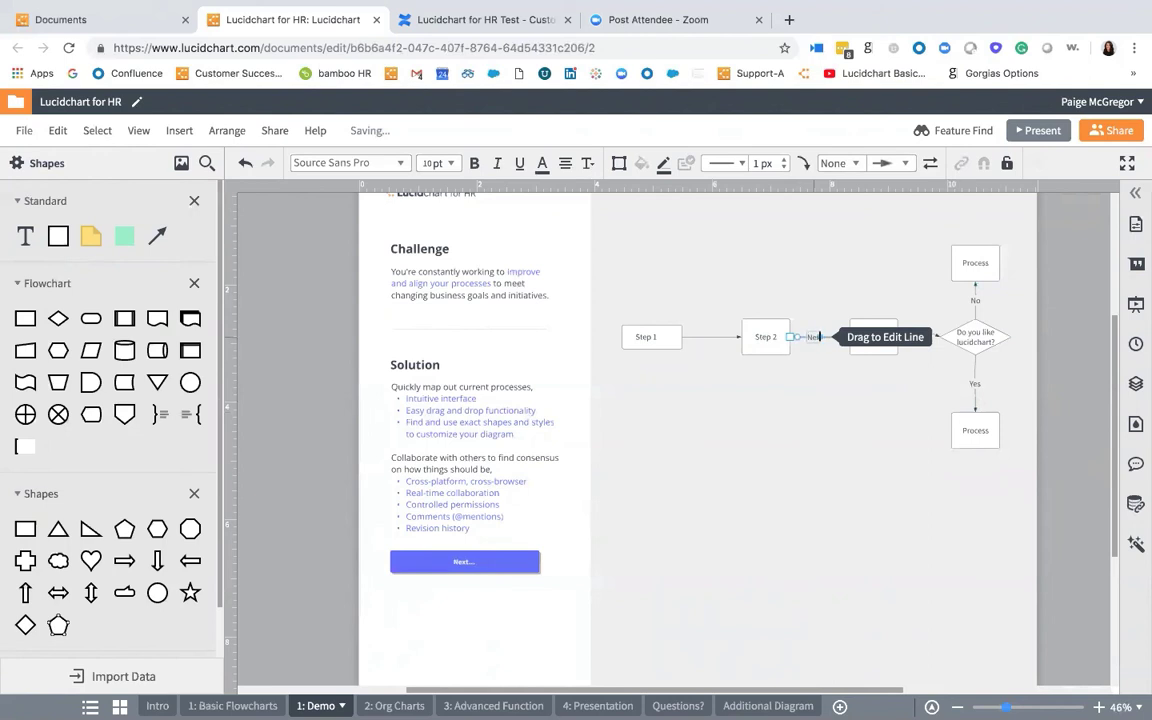
click(750, 436)
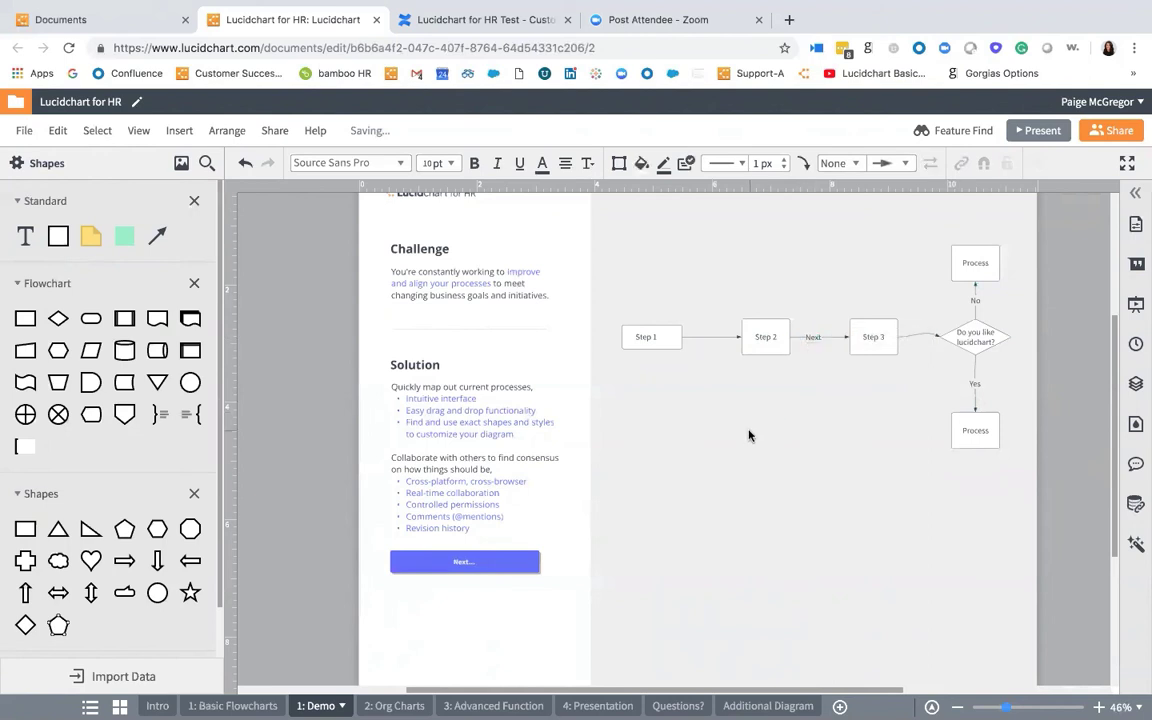
Add a standalone text block reading "Text" below the Step 2 shape, and delete it
double_click(753, 421)
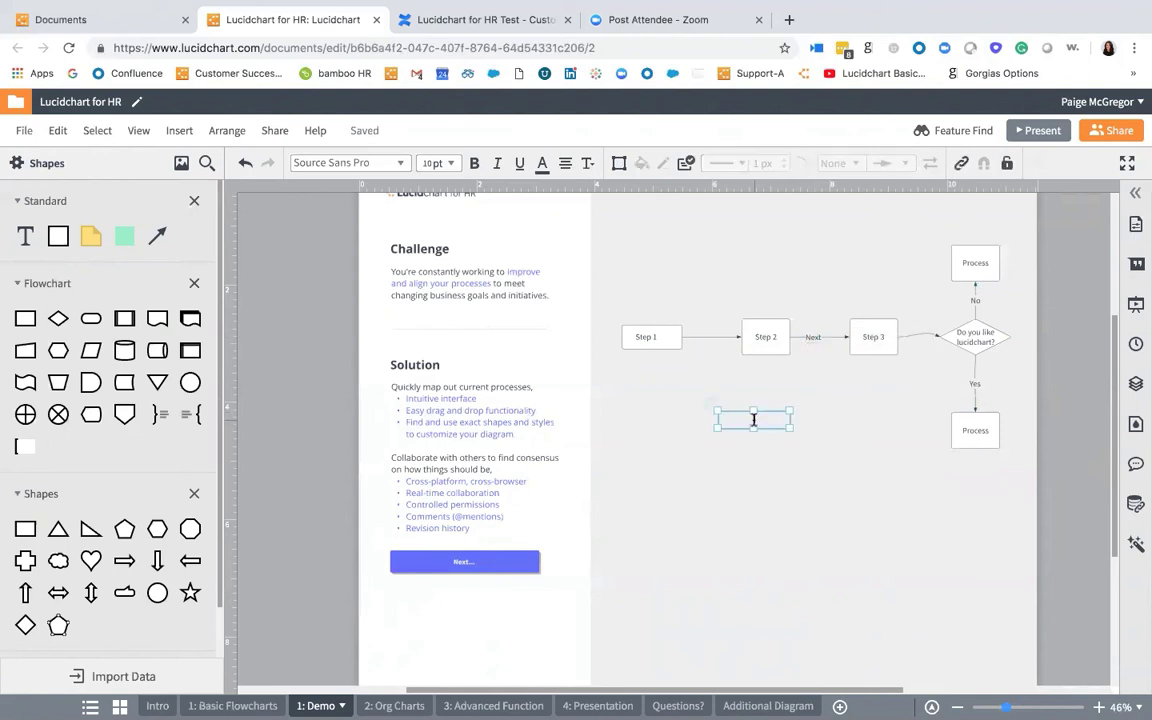
text(Text)
click(760, 527)
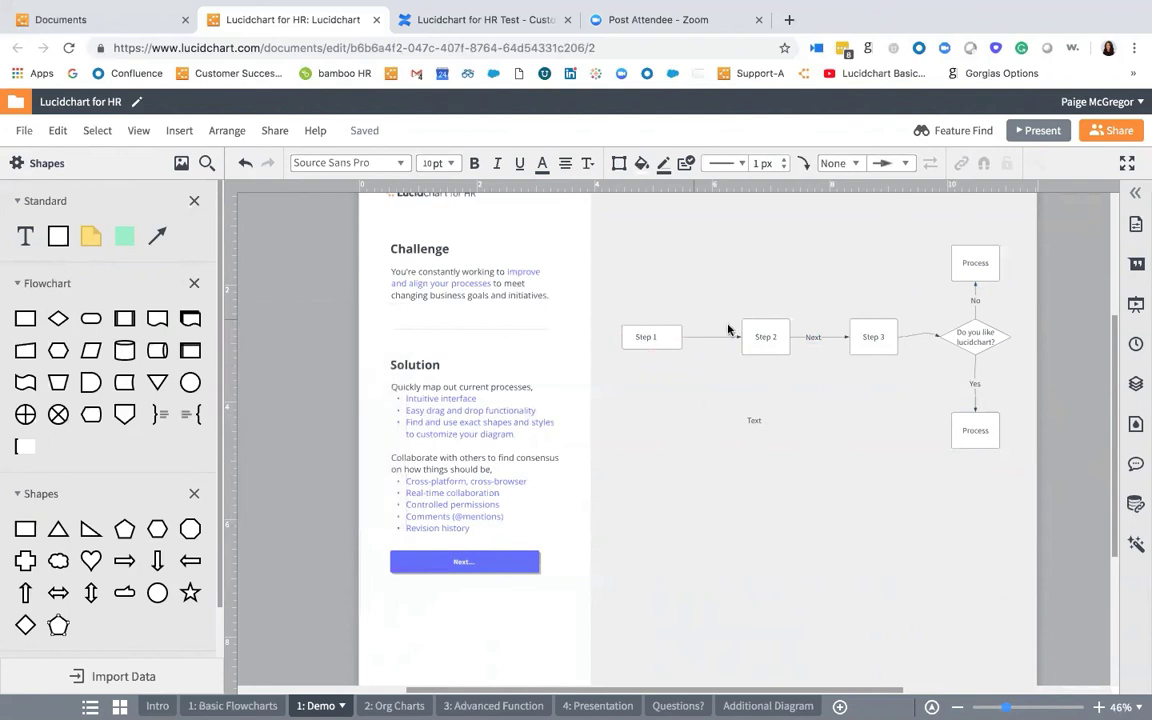
click(754, 426)
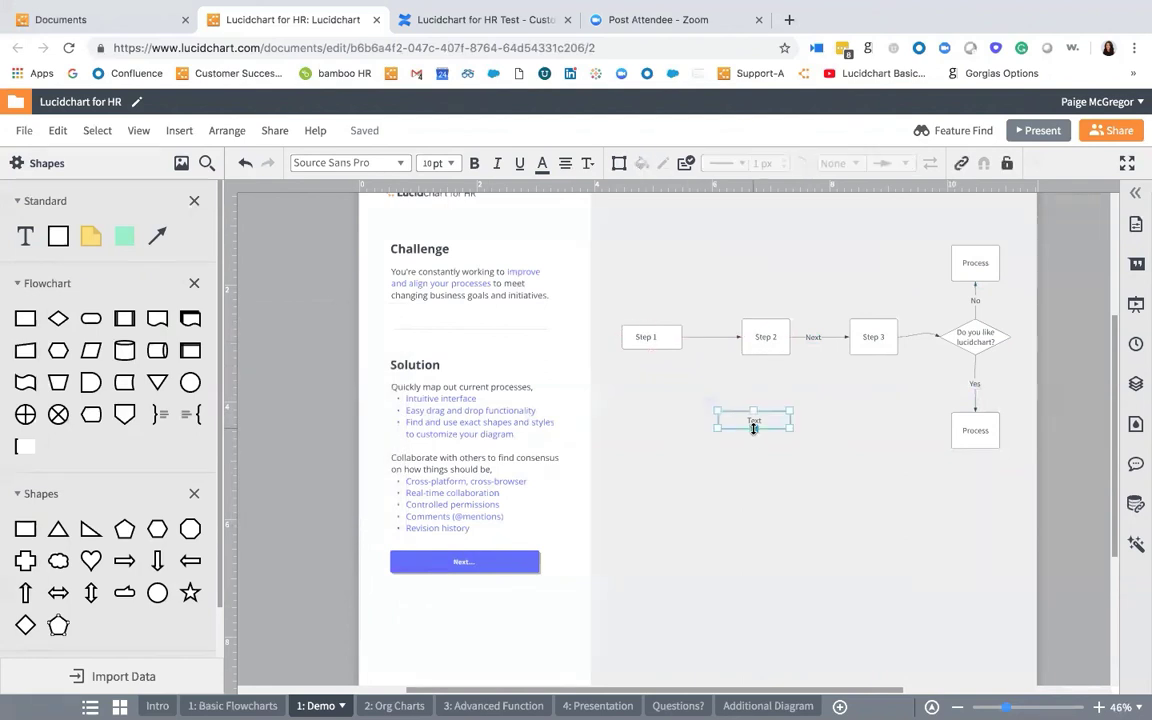
key(Delete)
Browse the standard shape libraries in the Shape Manager, including BPMN 2.0 and Sales Account Map, and close it
scroll(754, 426, down, 1)
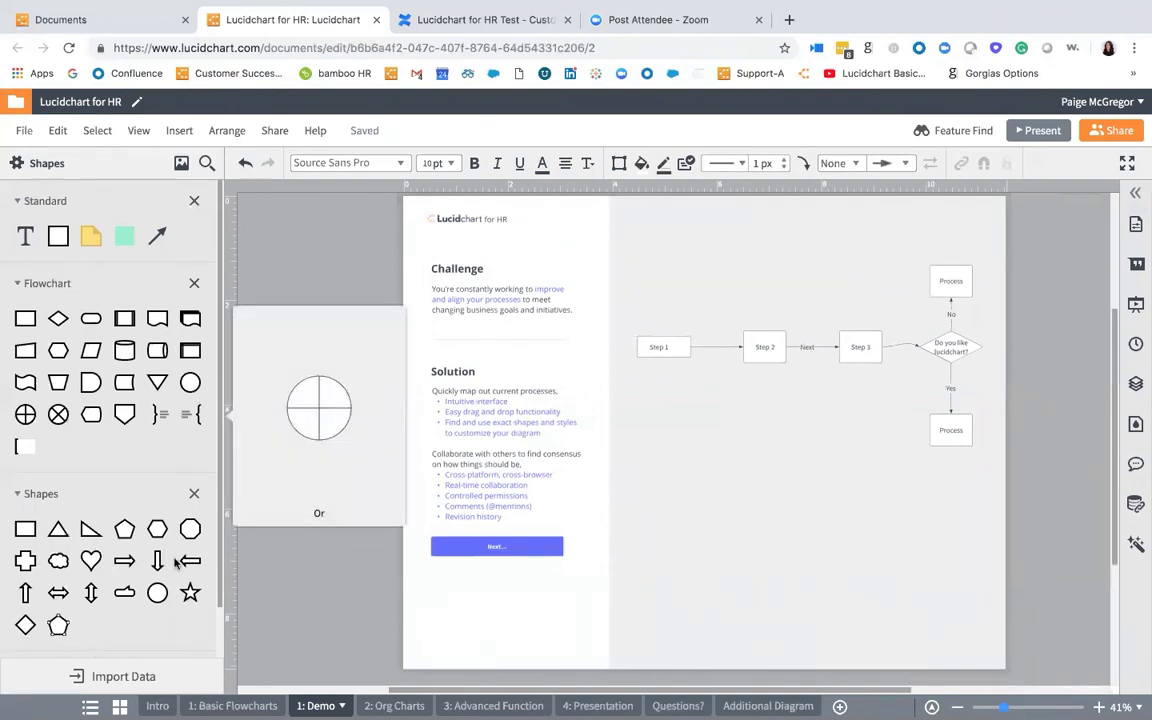
scroll(30, 468, down, 1)
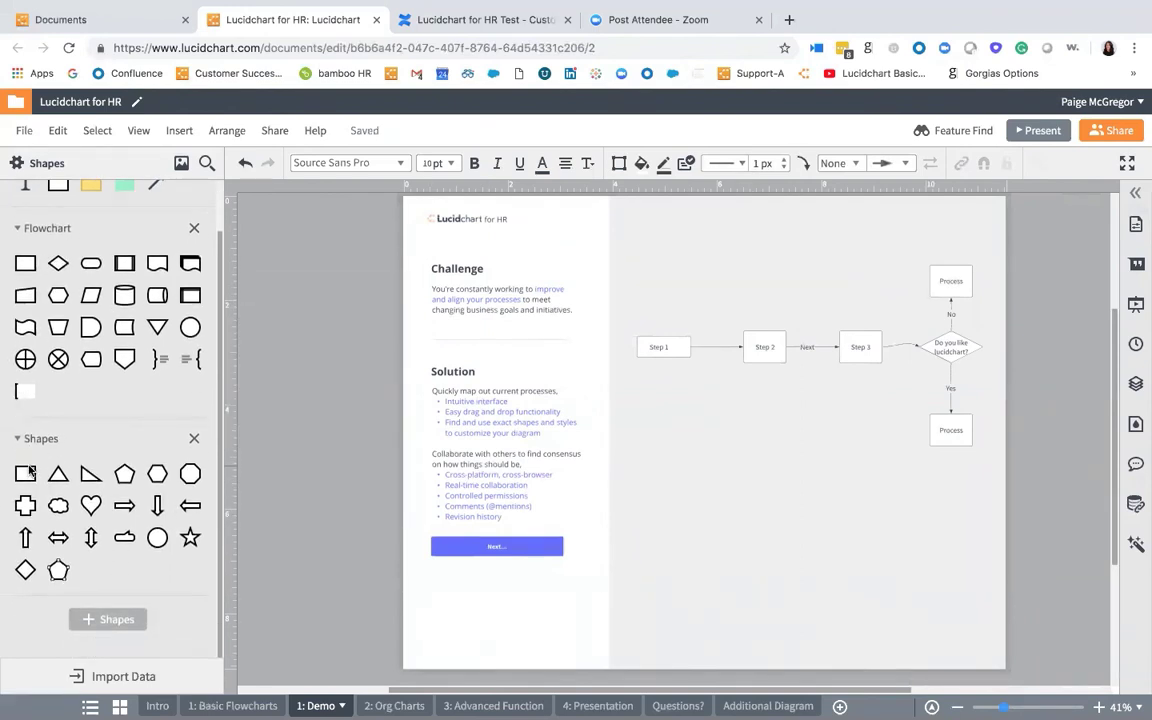
mouse_move(29, 466)
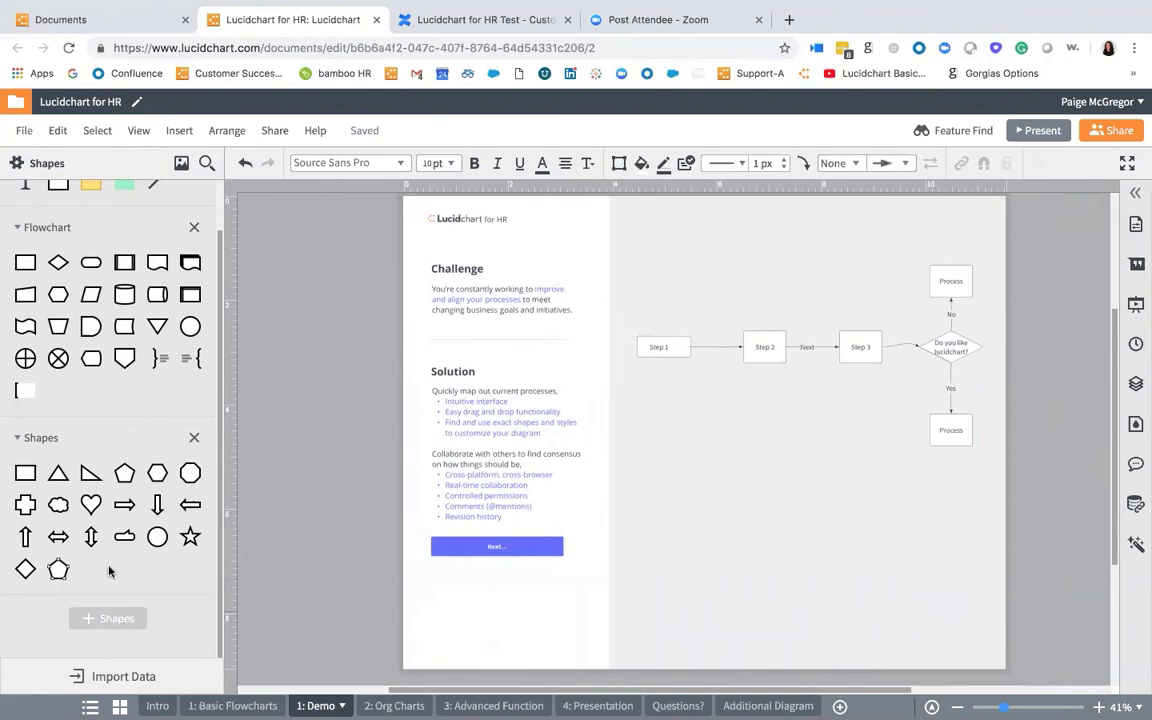
click(40, 166)
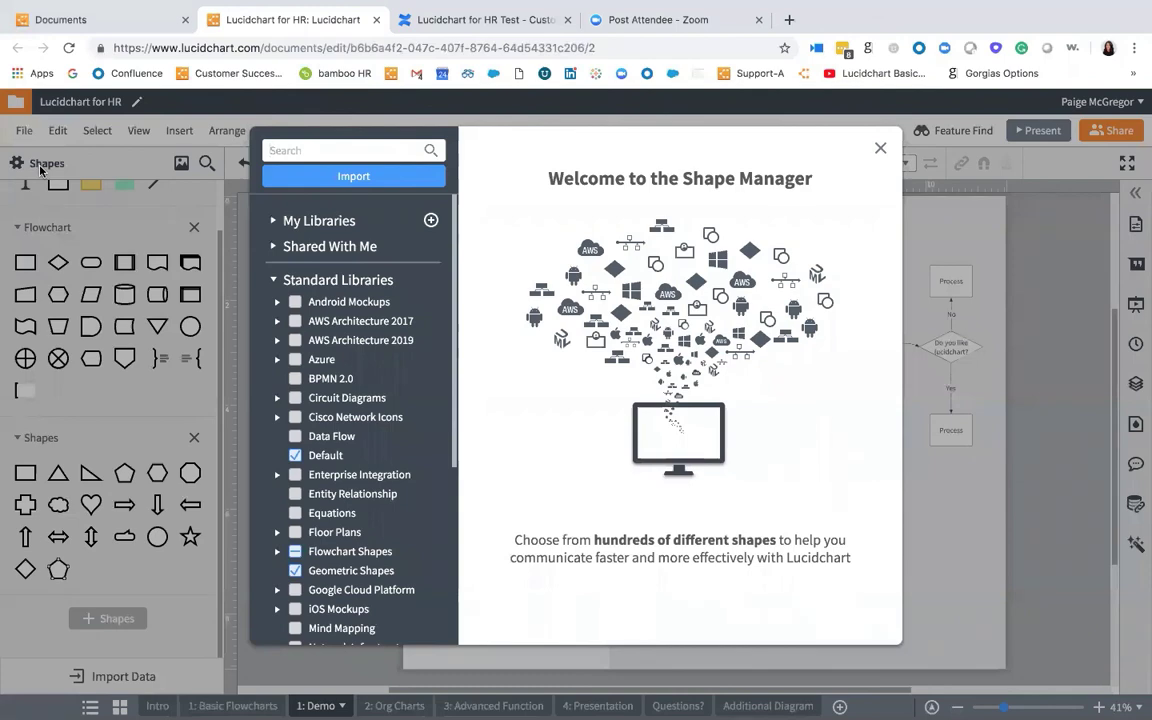
scroll(300, 290, down, 3)
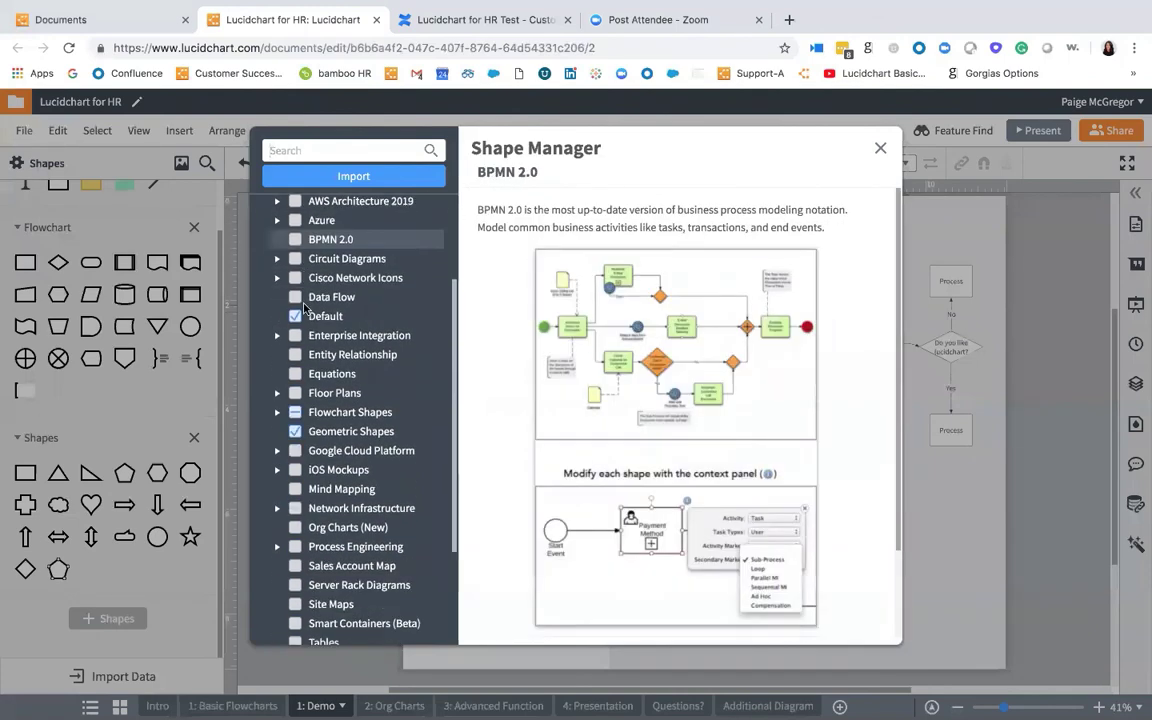
scroll(305, 310, down, 2)
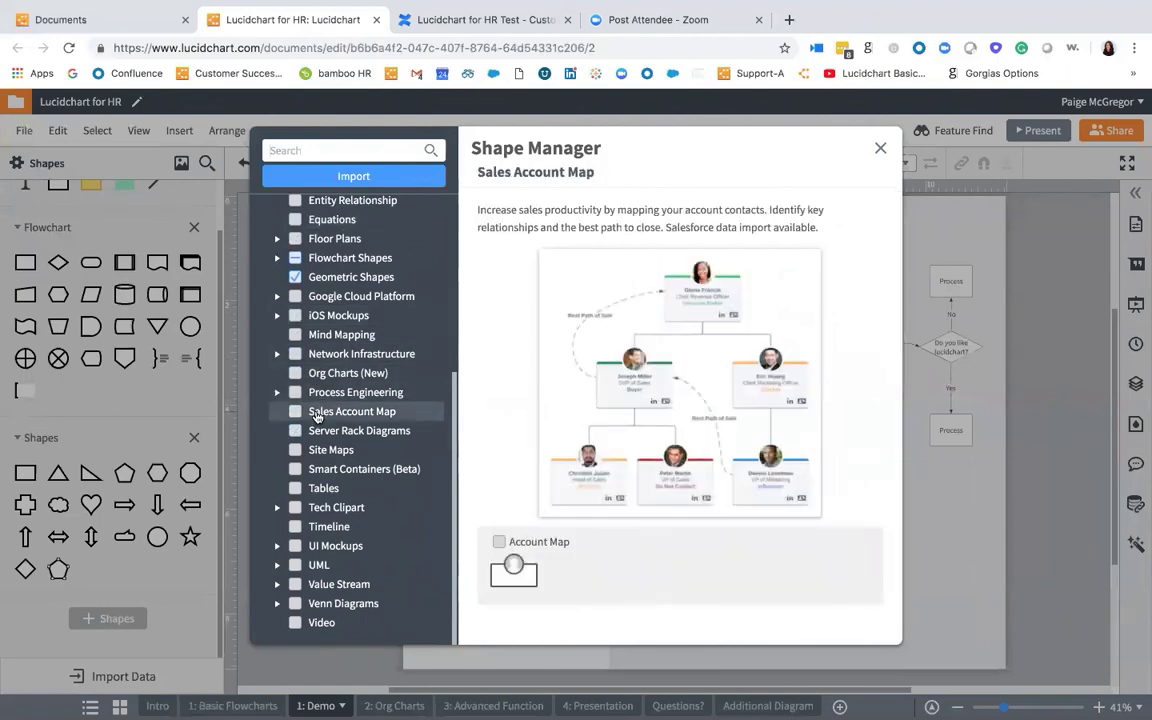
click(880, 148)
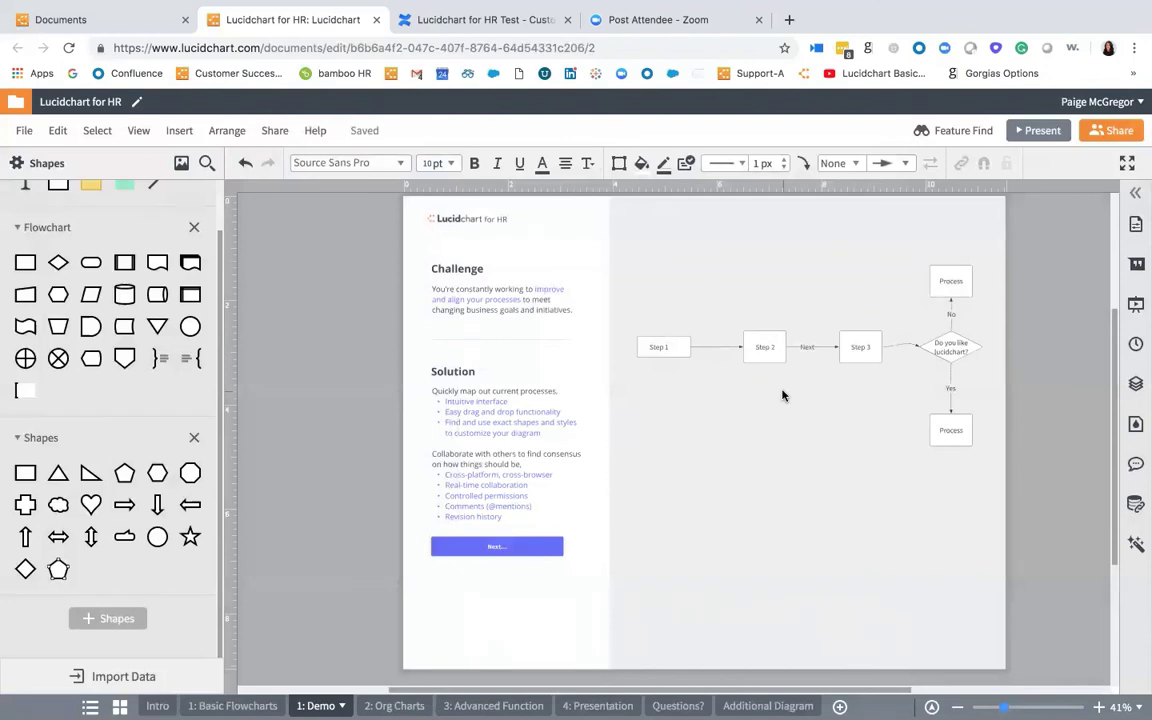
Switch to the "1: Basic Flowcharts" page of the document
click(232, 703)
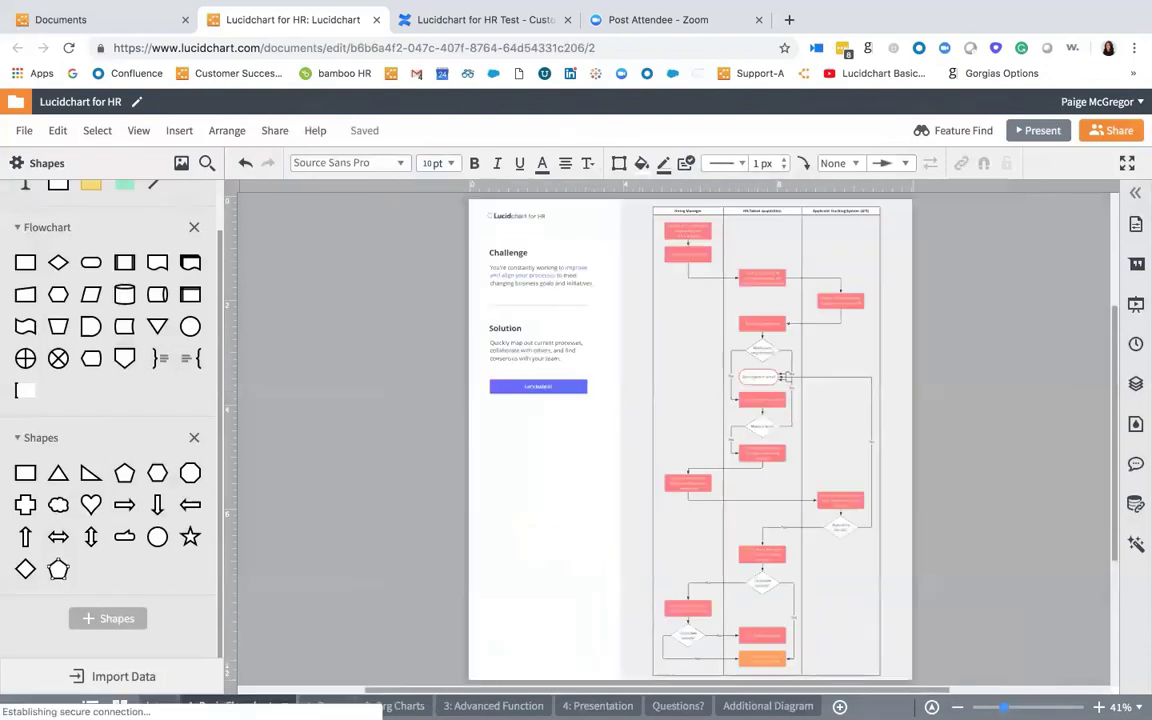
Select the three-lane swim lane container of the finished flowchart, and return to the "1: Demo" page
click(747, 214)
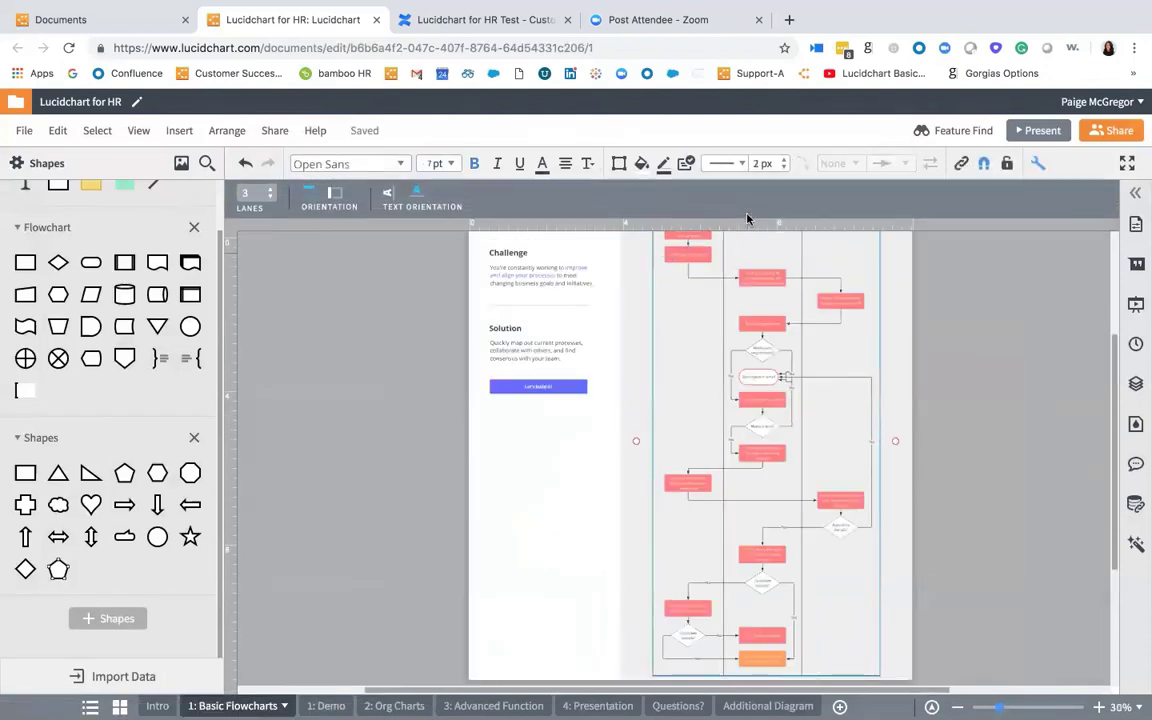
click(325, 704)
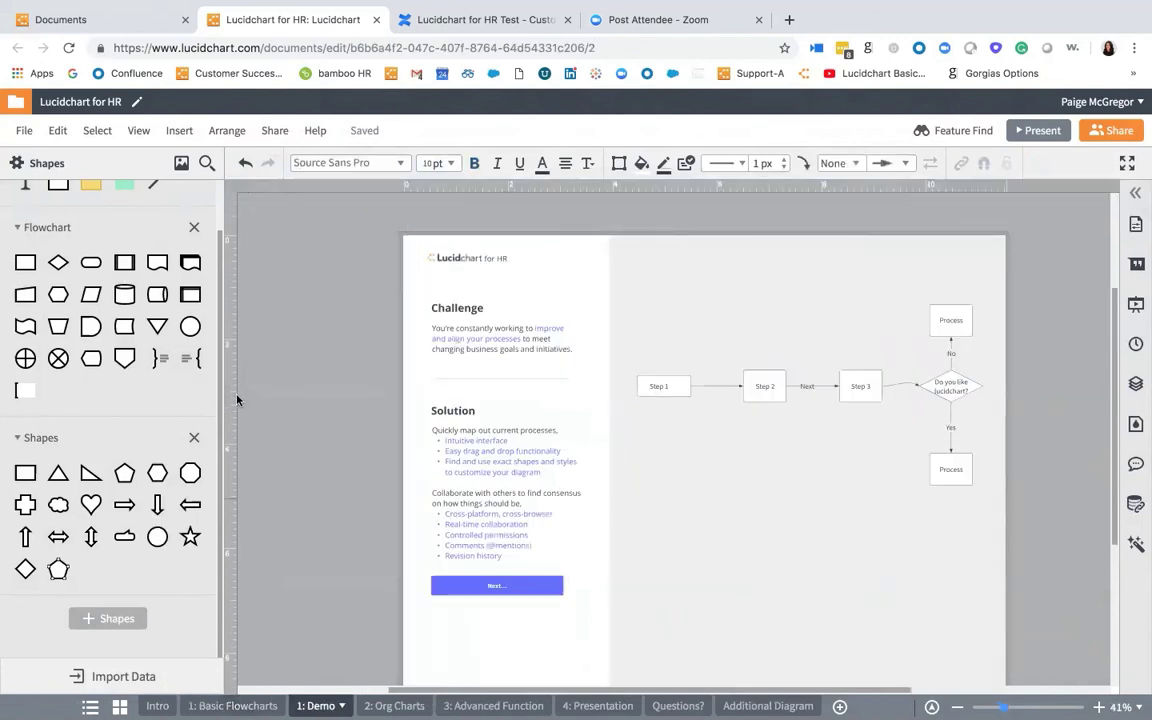
Search the shapes for "swimlane" and place the vertical Swim Lane from the Containers library on the page below the flowchart steps
mouse_move(148, 327)
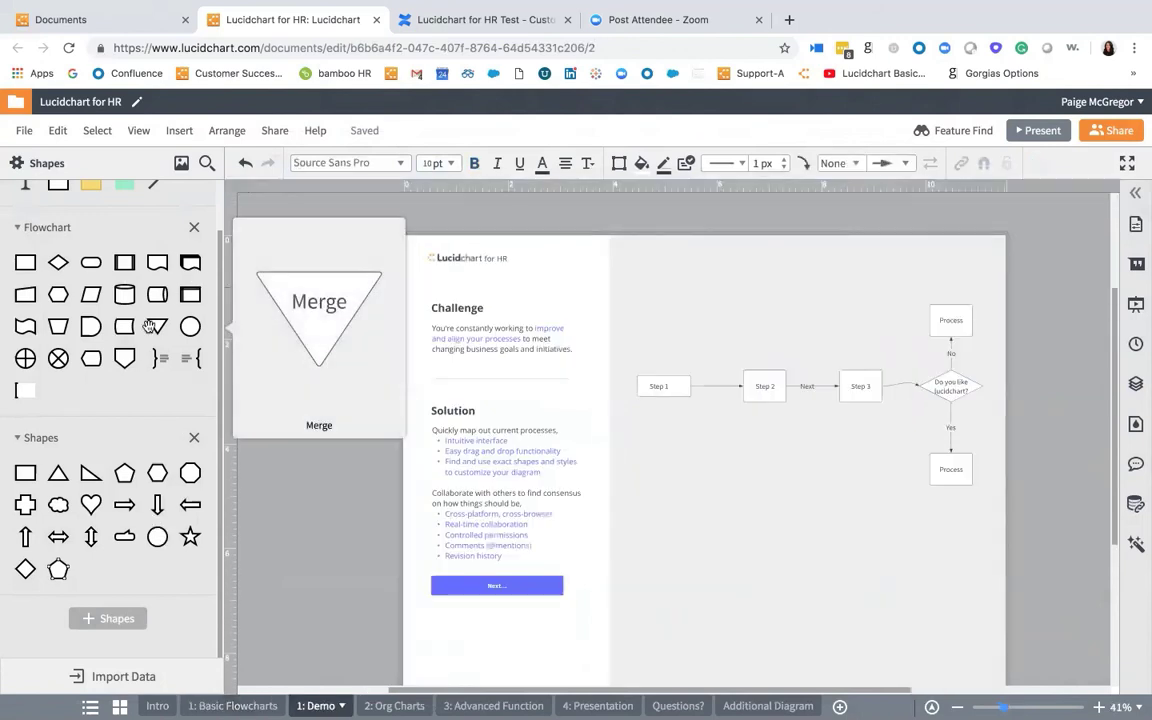
click(206, 166)
text(swimlane)
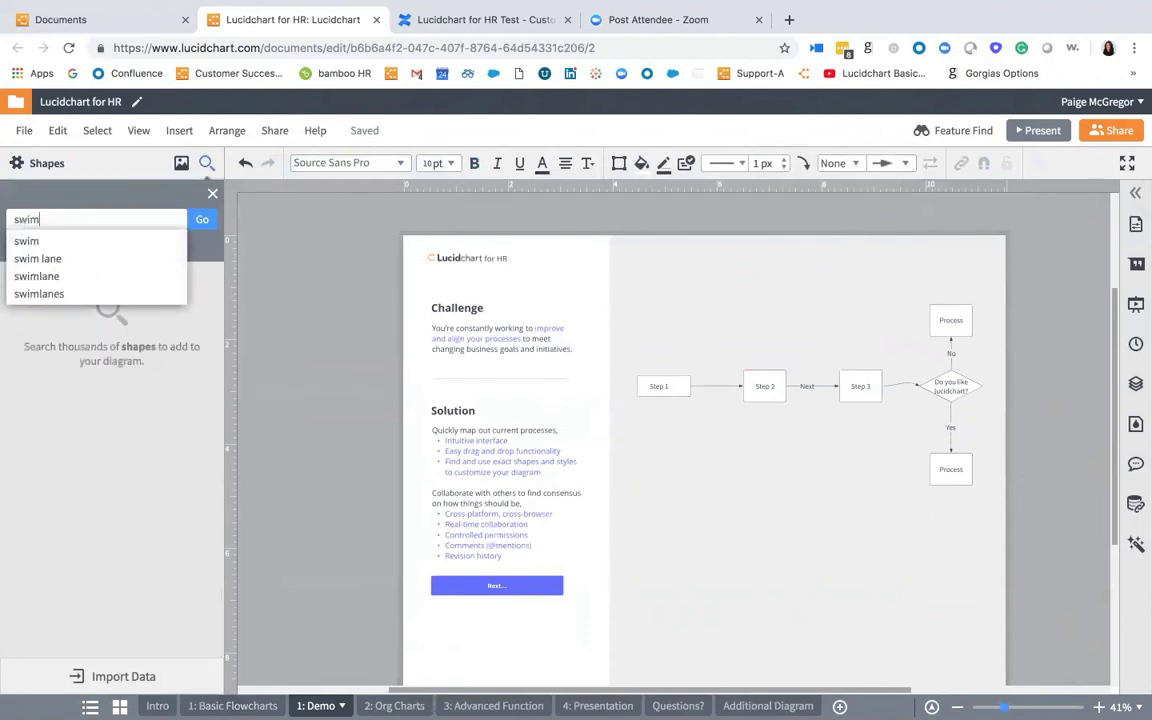
click(213, 222)
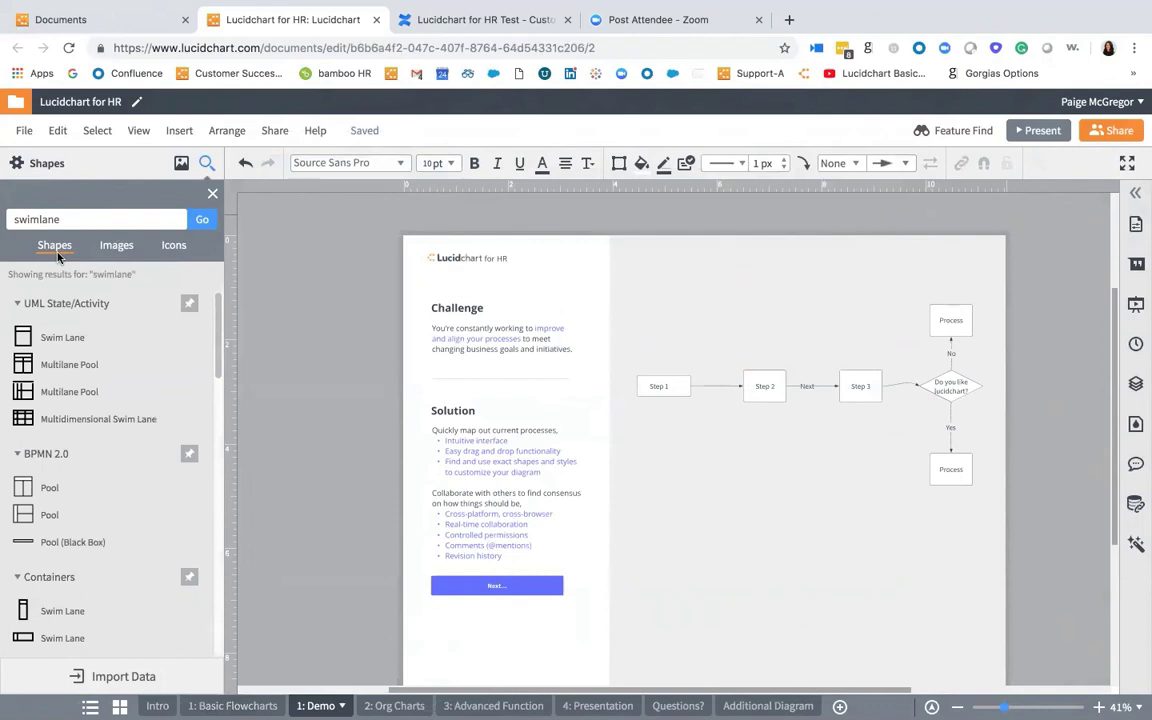
scroll(10, 490, down, 3)
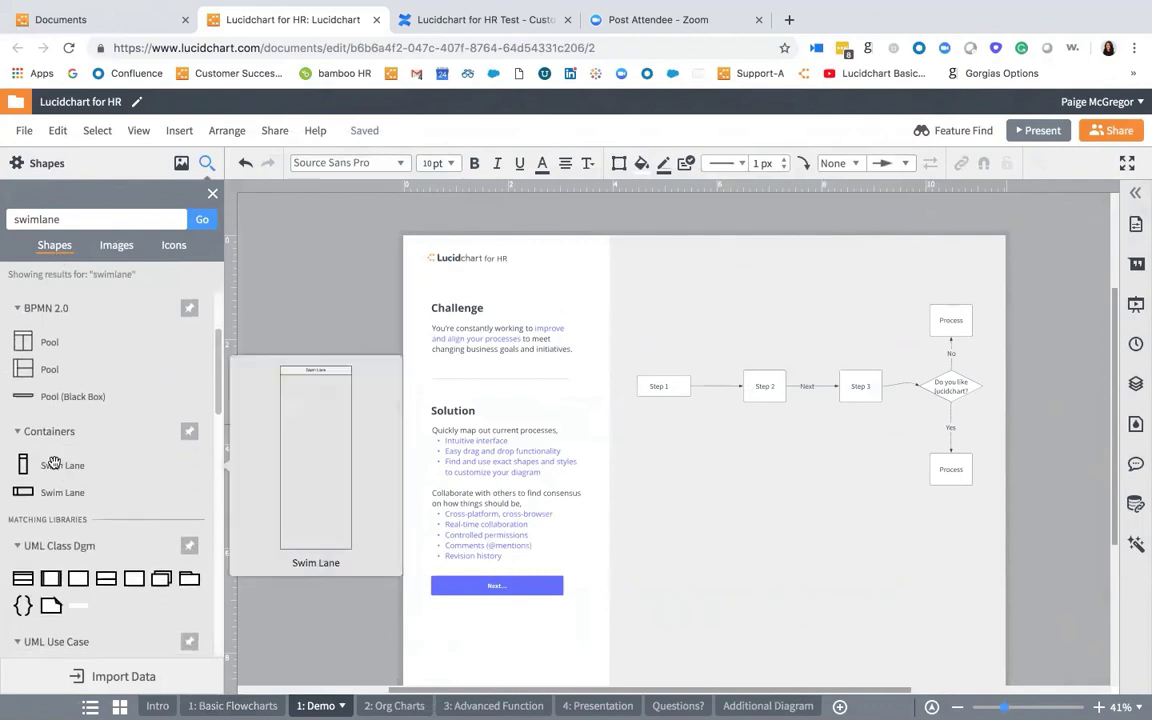
mouse_move(54, 463)
mouse_down()
mouse_move(644, 412)
mouse_move(751, 386)
mouse_move(756, 482)
mouse_up()
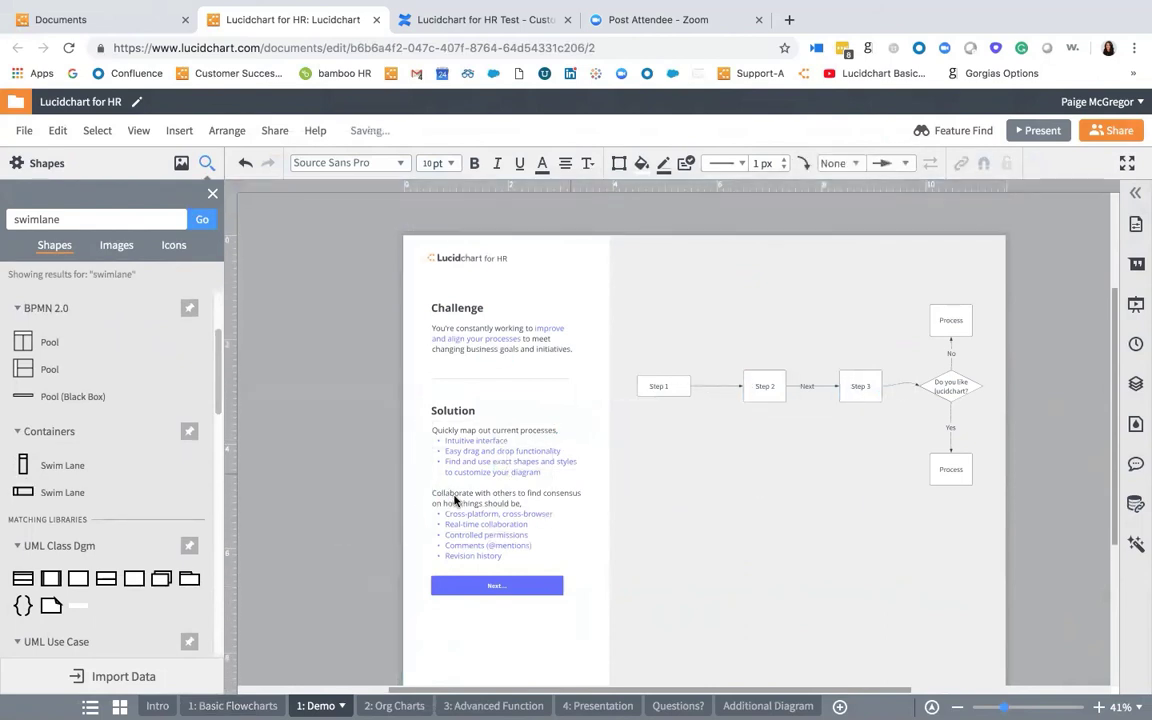
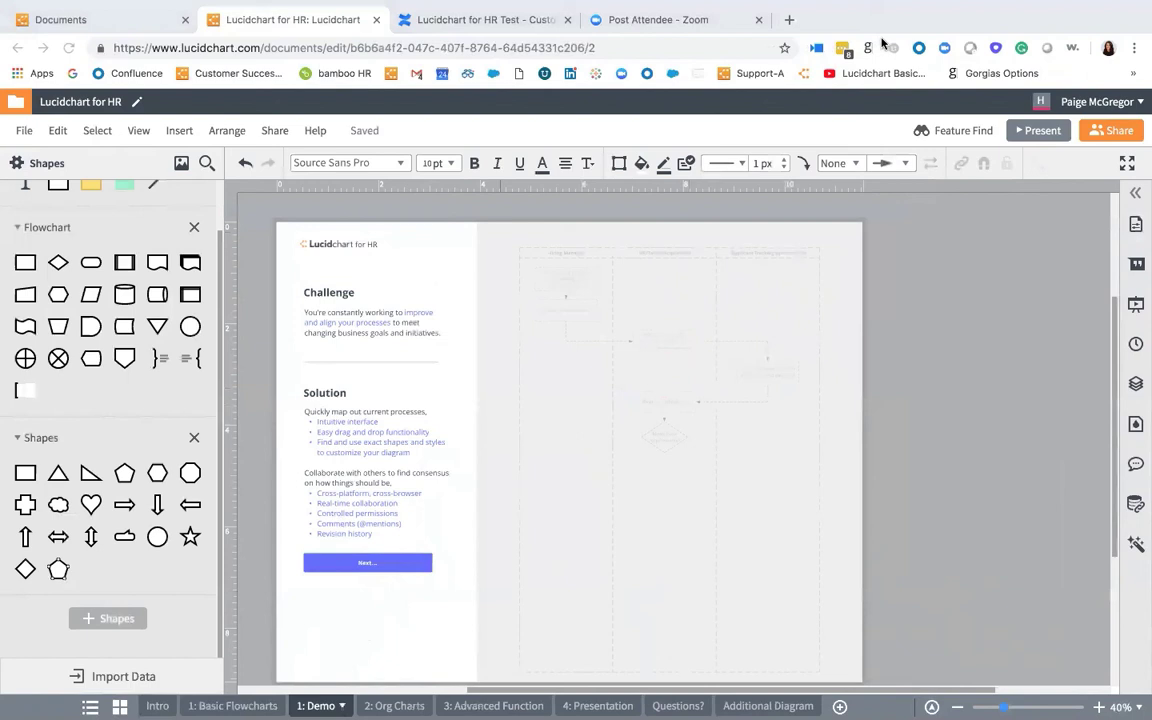
Try placing a Multidimensional Swim Lane, found by searching the shapes, over the faded flowchart, and undo it
click(566, 294)
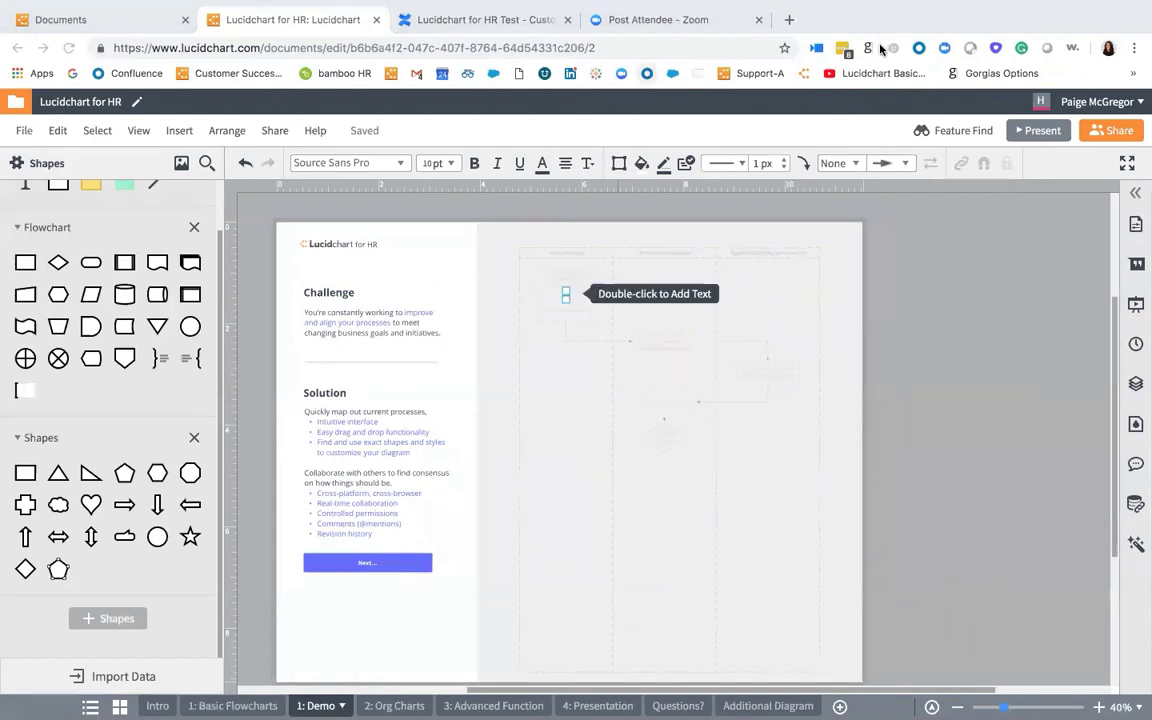
click(207, 164)
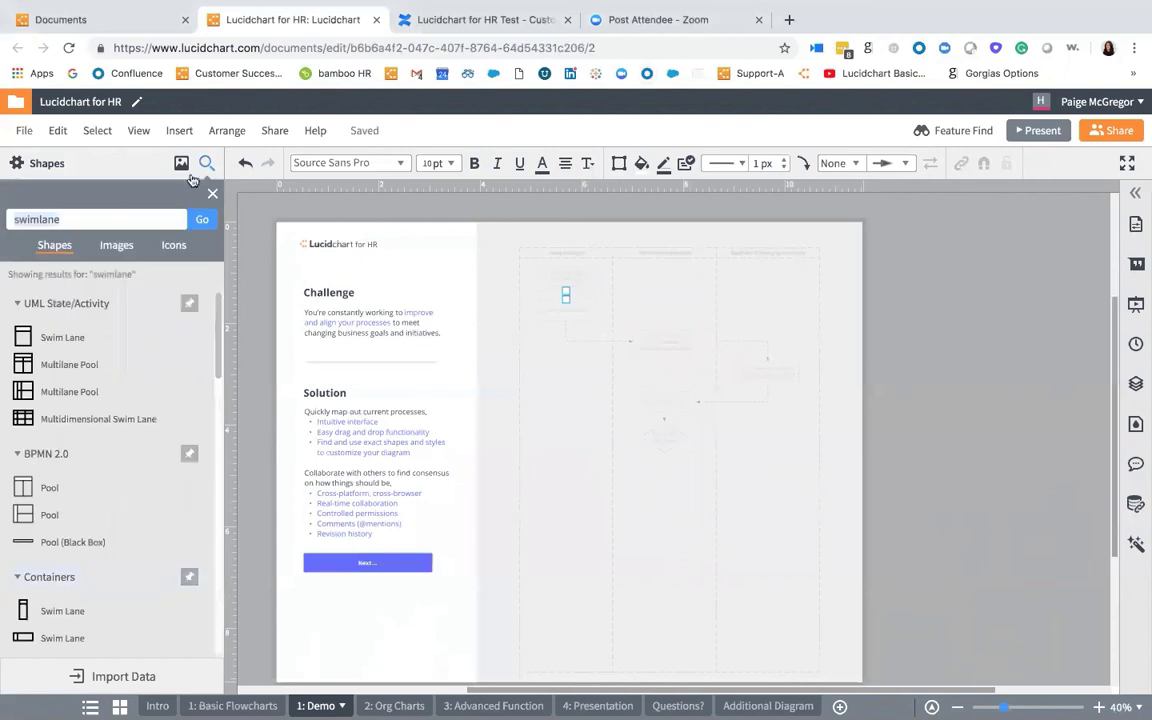
text(multid)
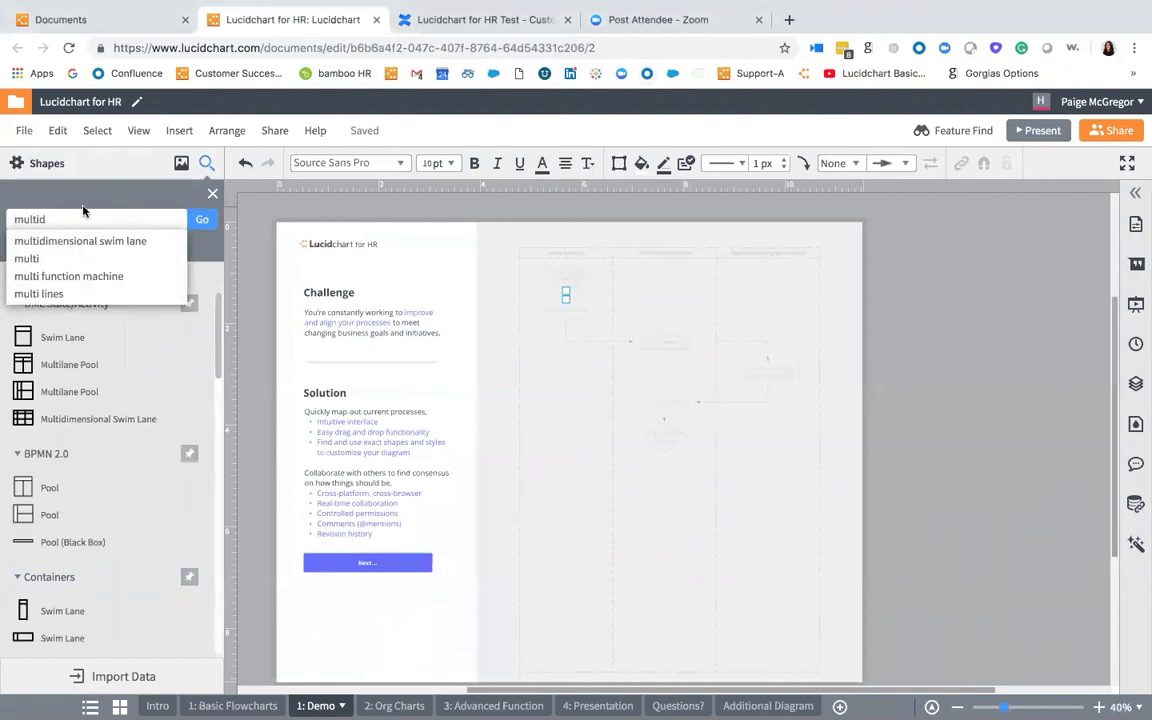
click(72, 242)
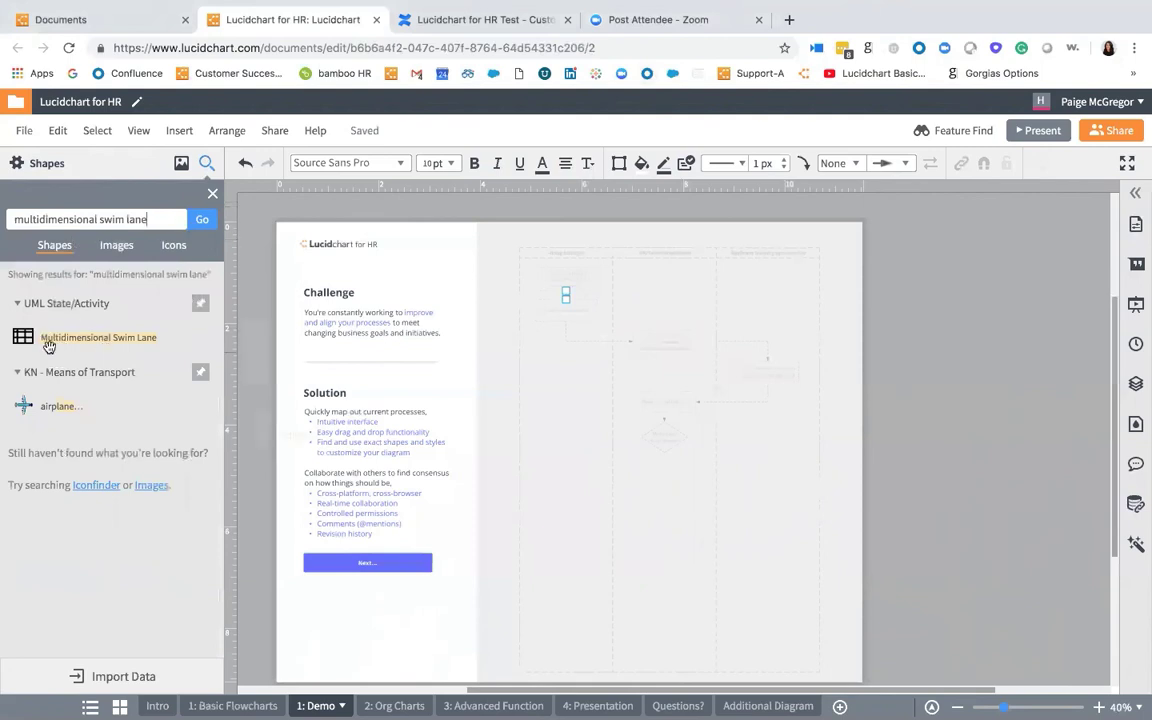
drag(52, 347, 680, 432)
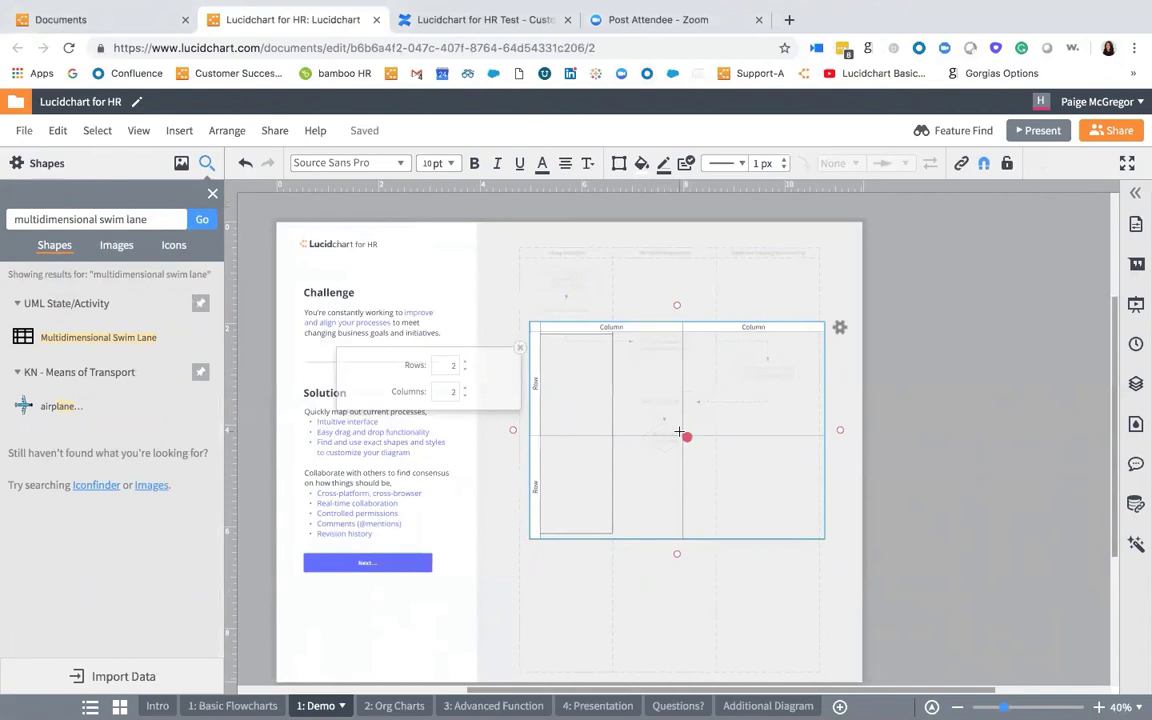
key(ctrl+z)
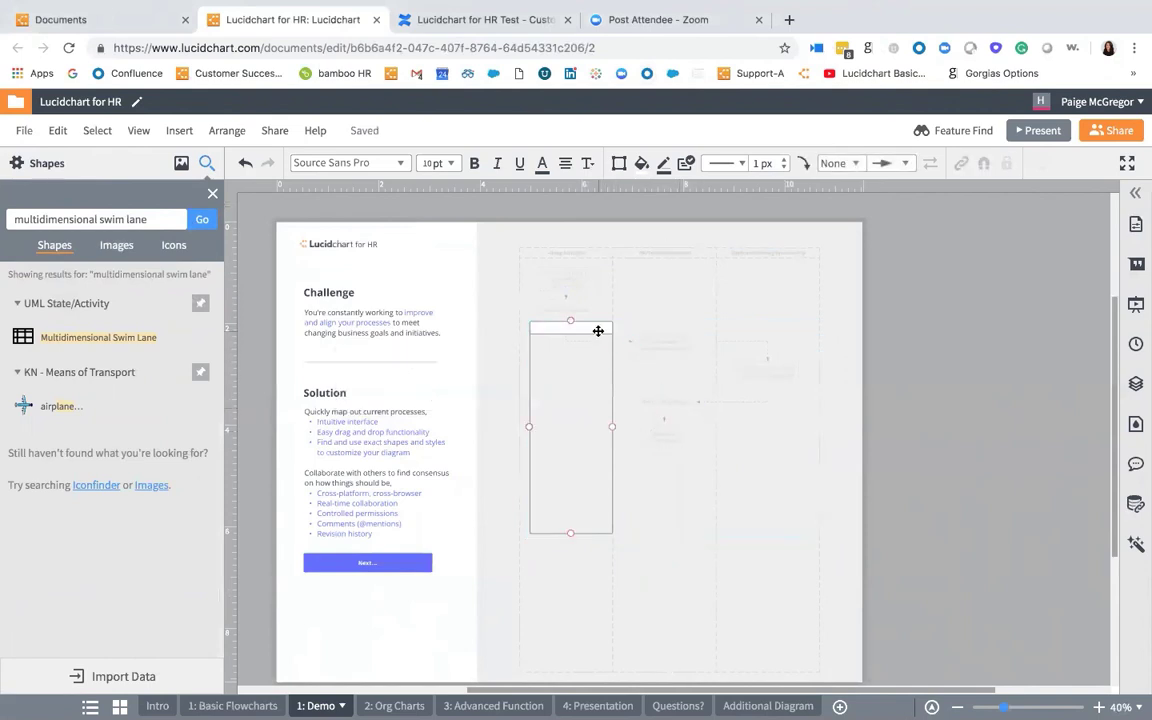
key(ctrl+z)
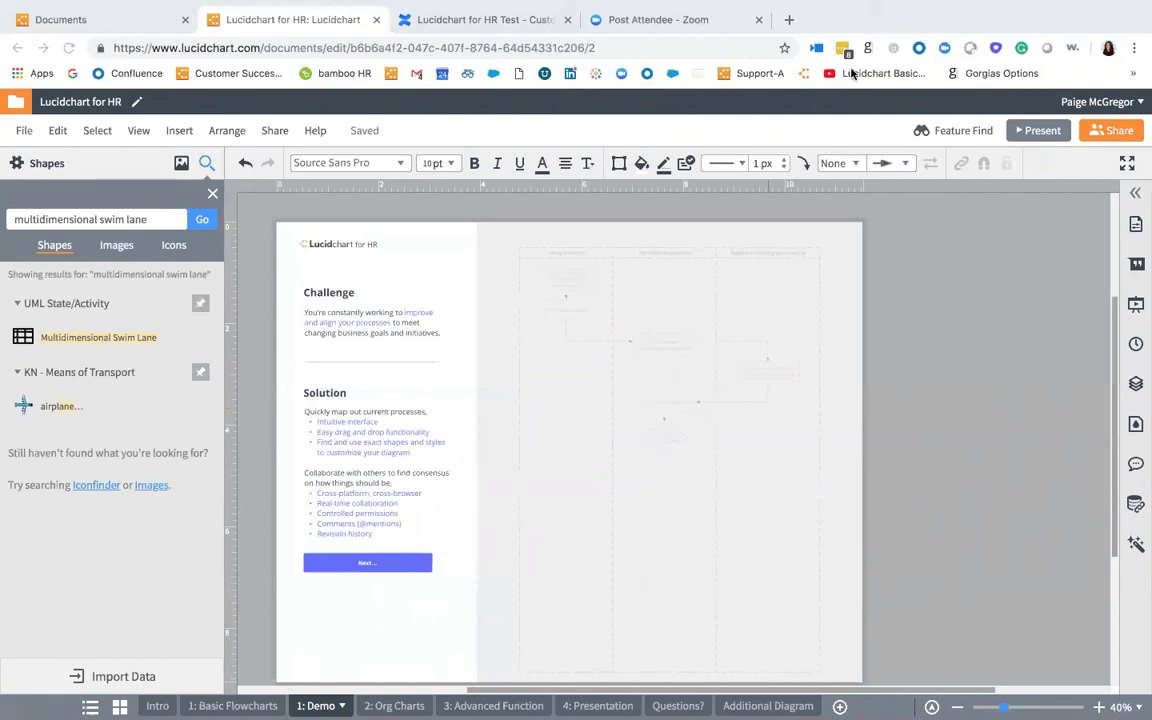
Switch to the "2: Org Charts" page and close the shape search
click(392, 705)
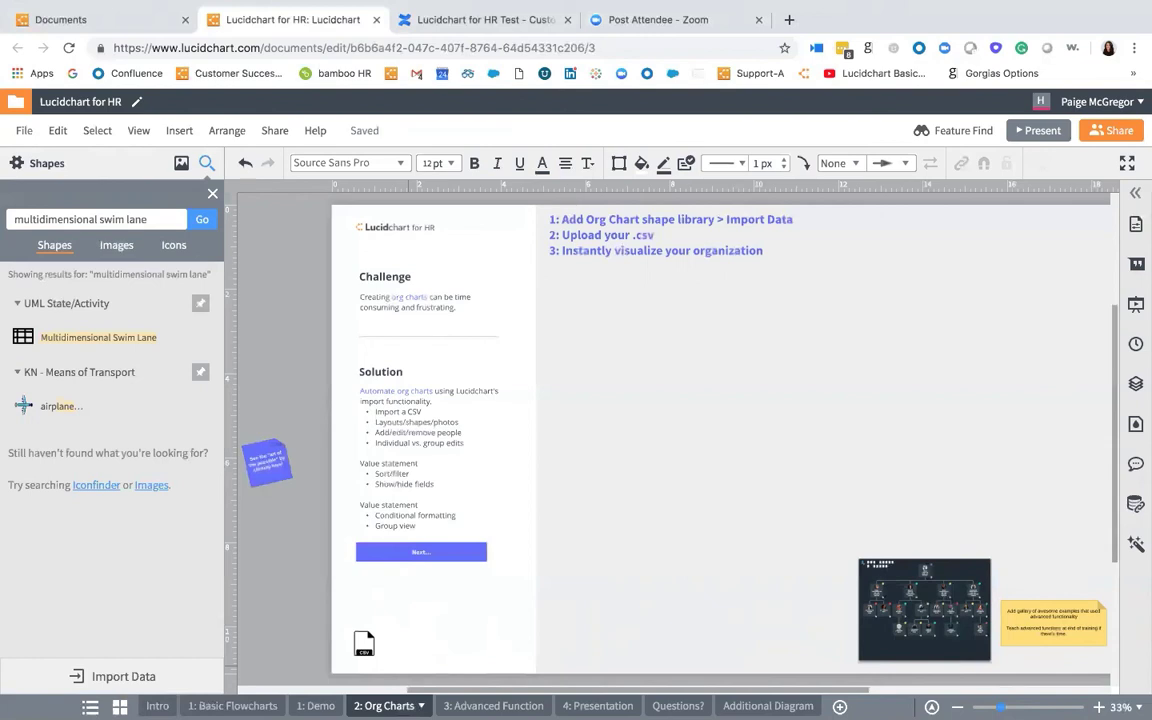
click(436, 348)
click(212, 193)
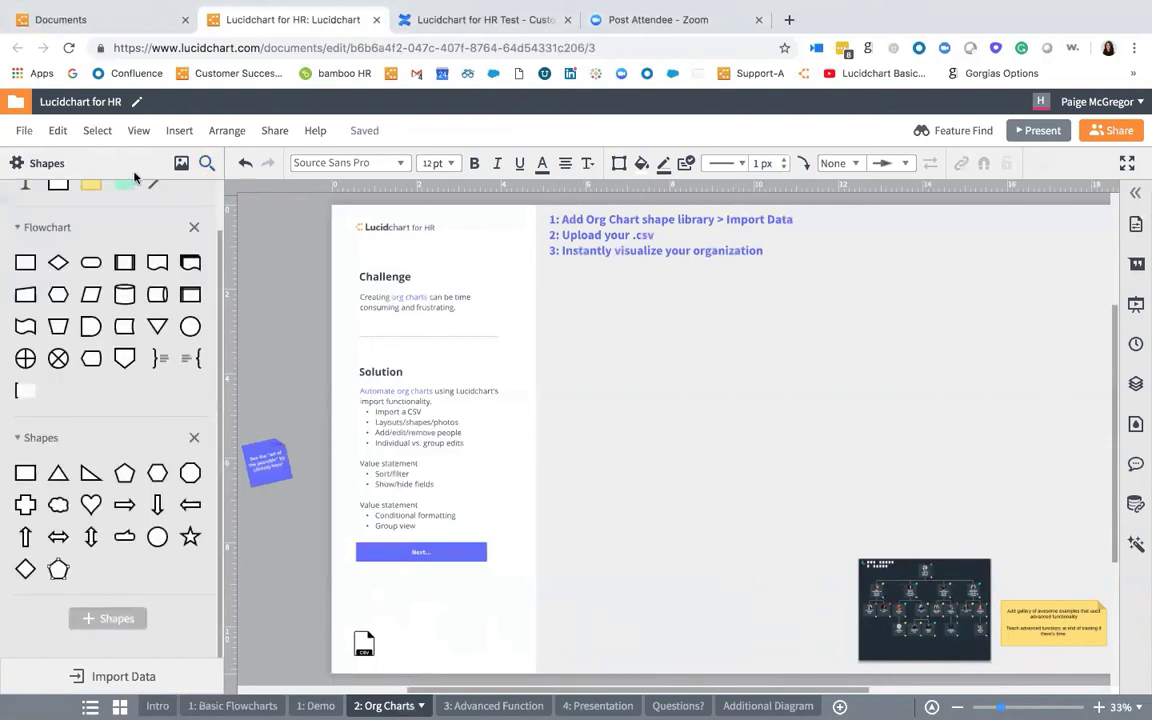
Find the Org Charts (New) standard library in the Shape Manager and add it to the available shapes
click(45, 163)
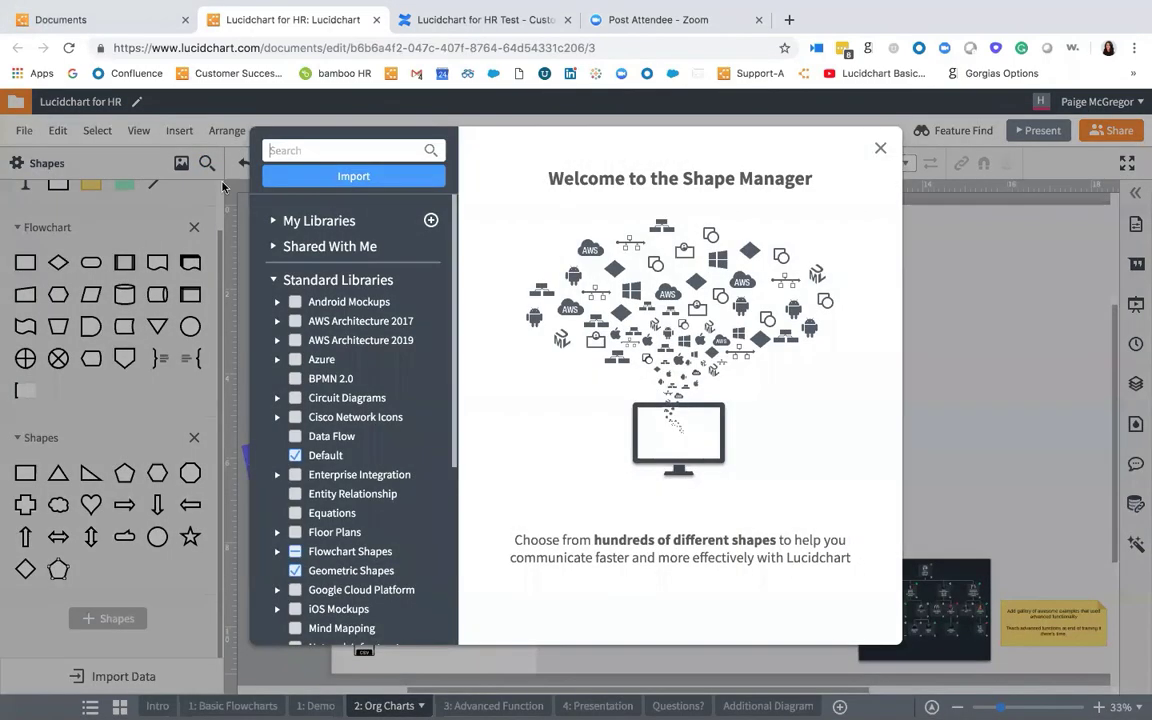
click(401, 149)
text(org char)
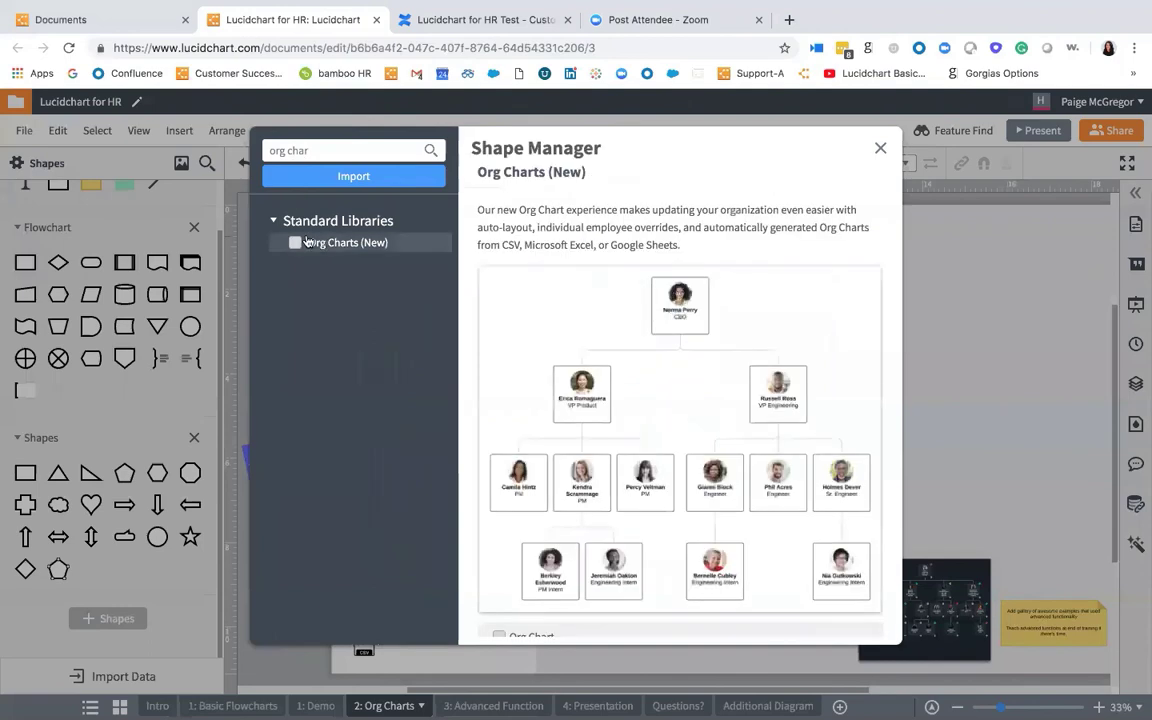
click(295, 242)
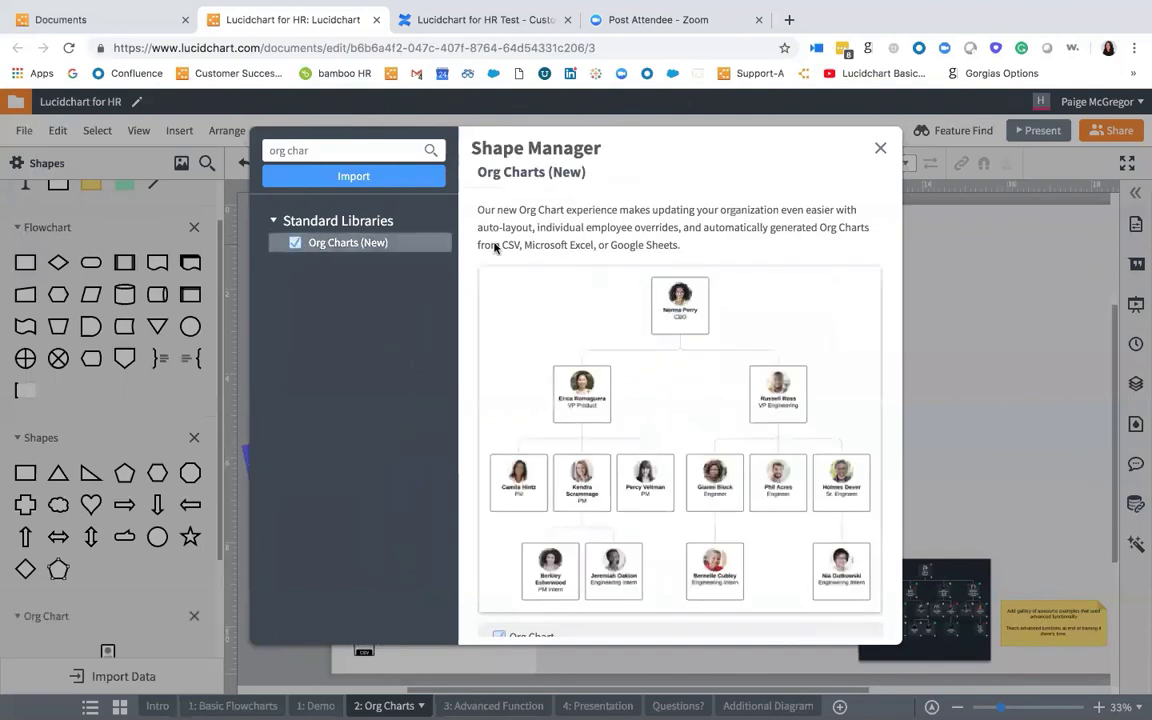
click(877, 153)
scroll(100, 480, down, 3)
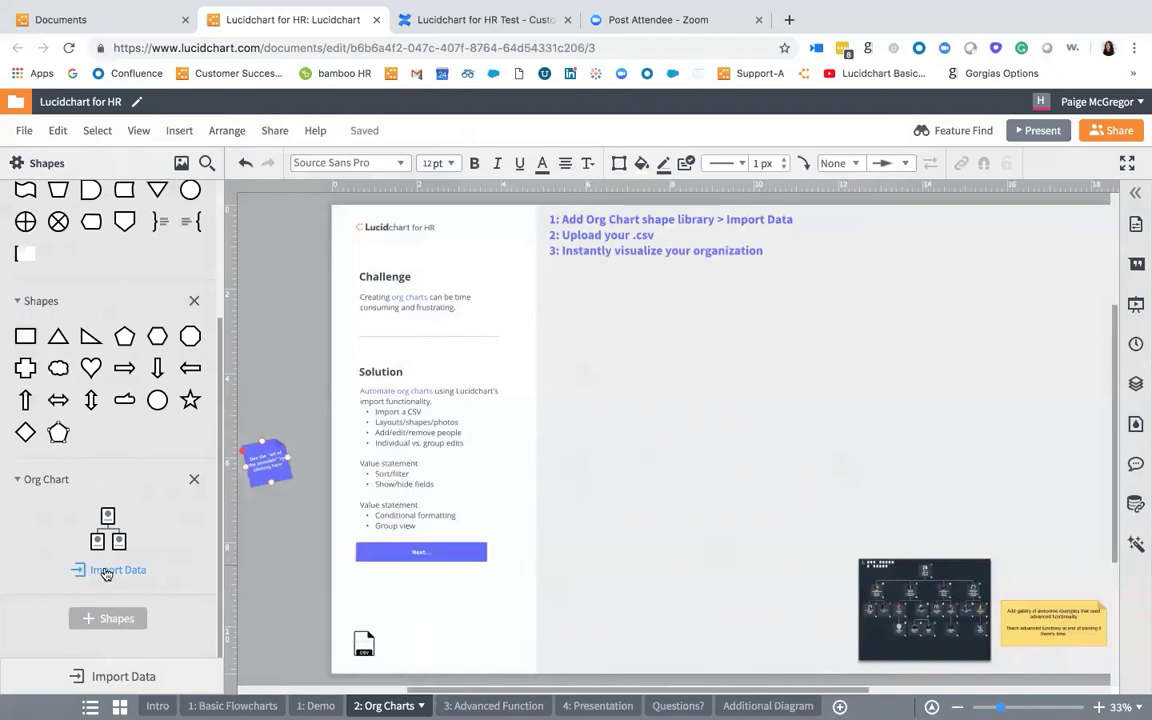
Start the org chart data import with CSV as the data source and proceed to choosing the file
click(110, 572)
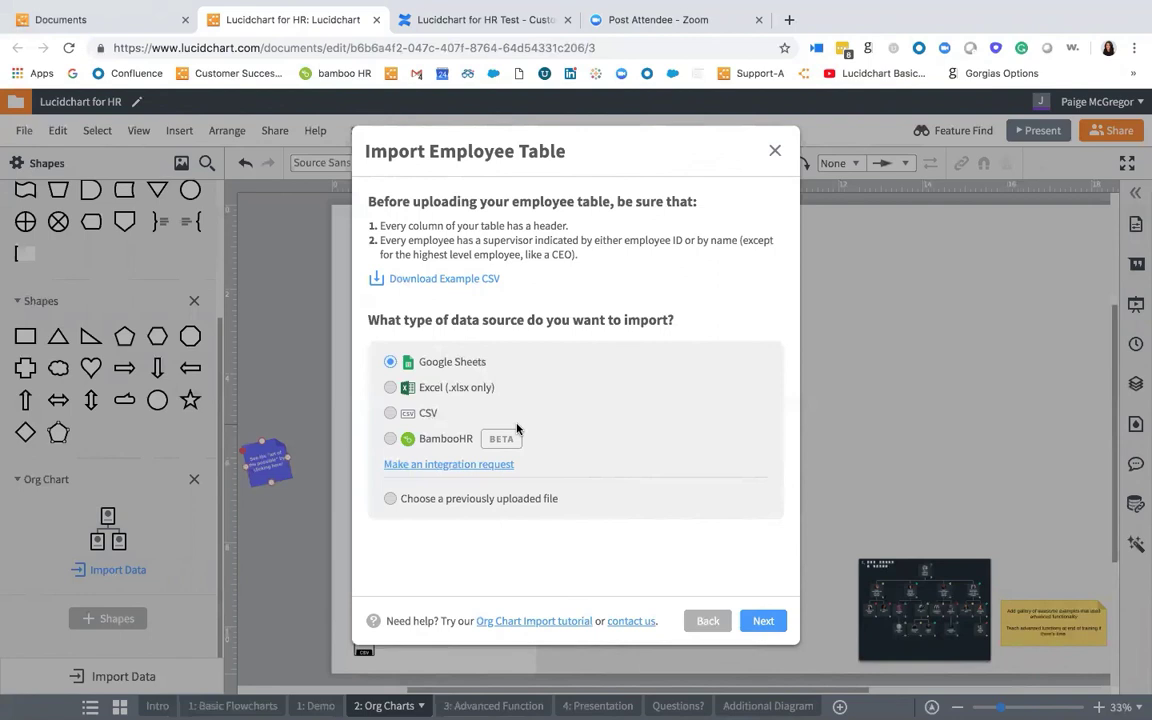
click(390, 412)
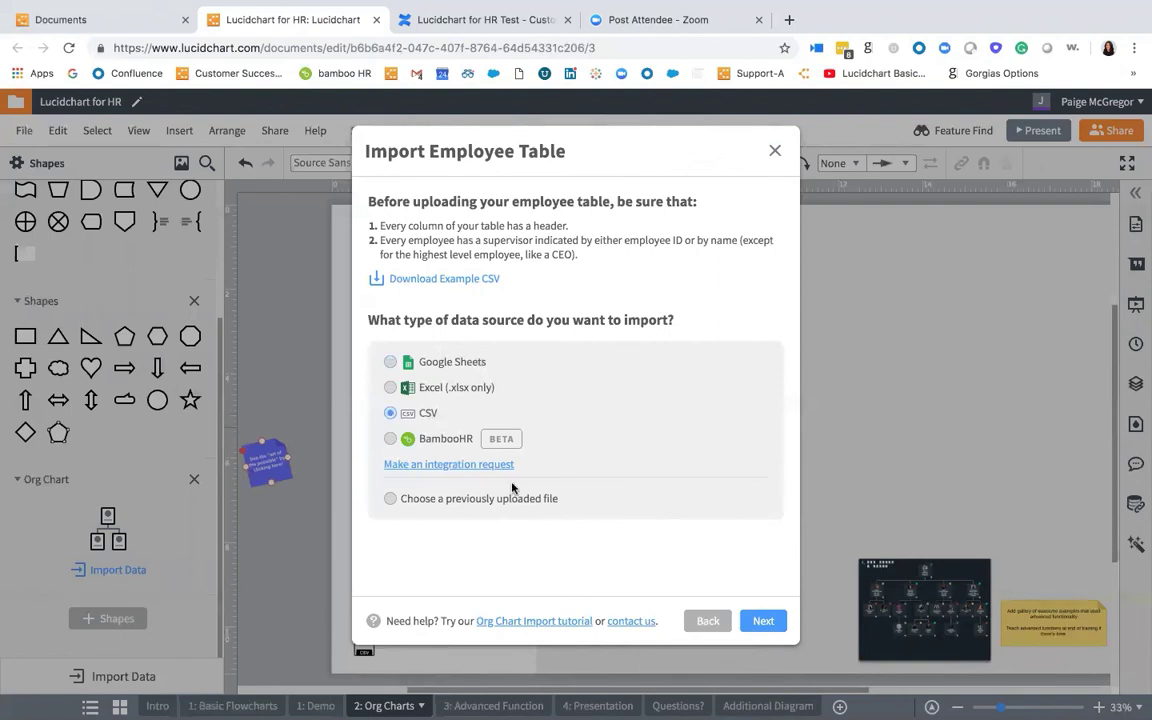
click(763, 621)
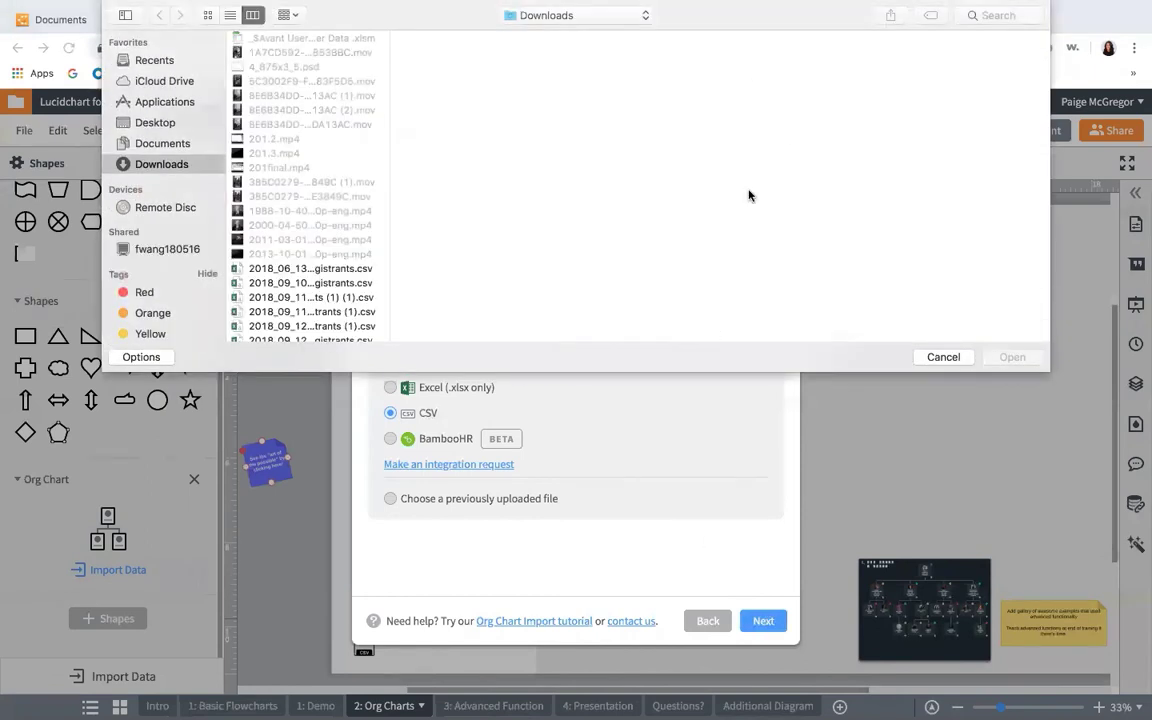
Search the computer's files for "org chart" and look through the matching CSV files
click(991, 14)
text(or cha)
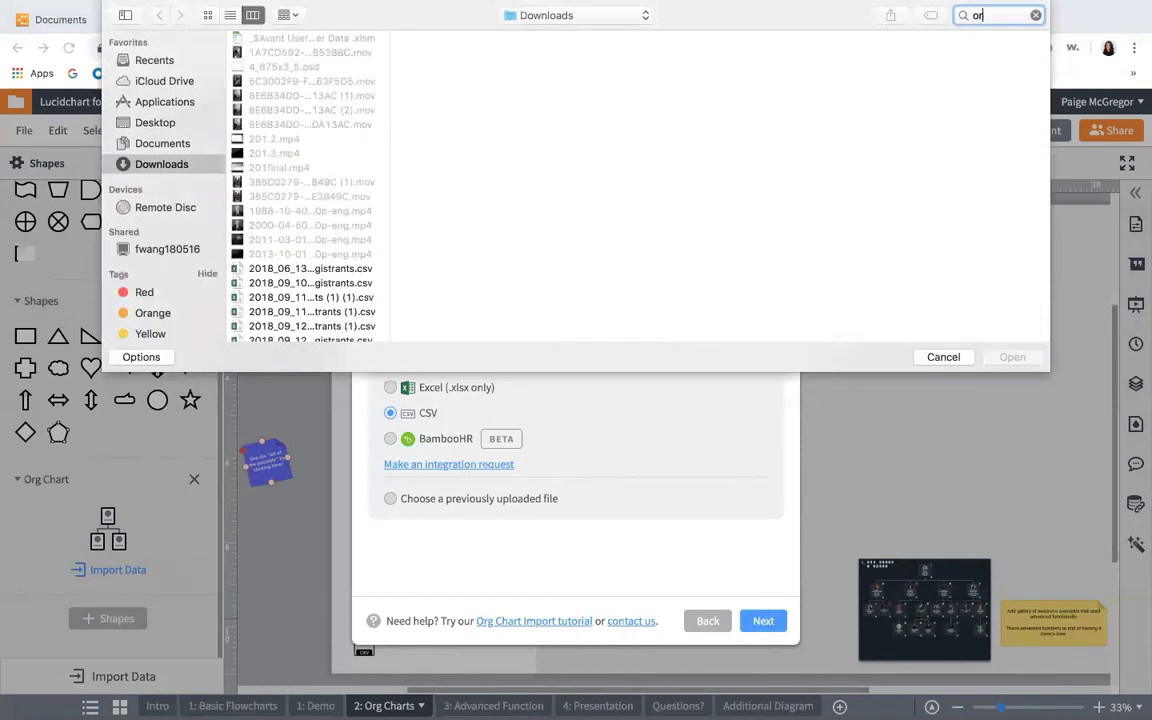
key(BackSpace)
key(BackSpace)
key(BackSpace)
key(BackSpace)
text(g chart)
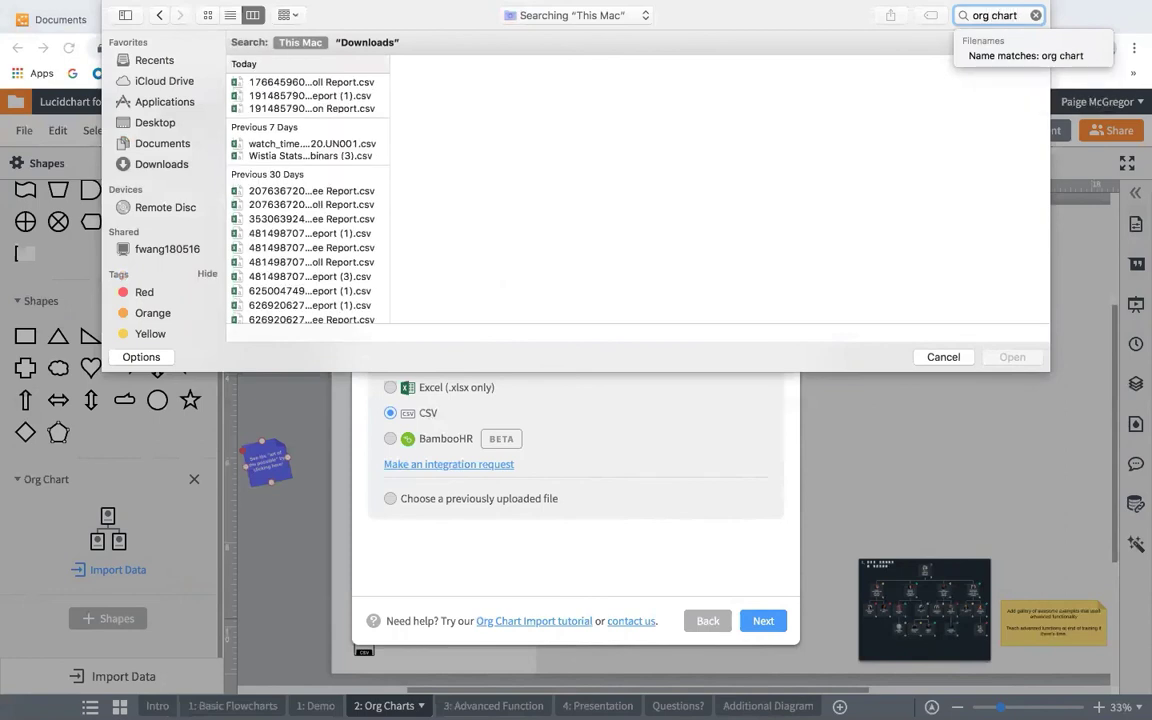
key(Return)
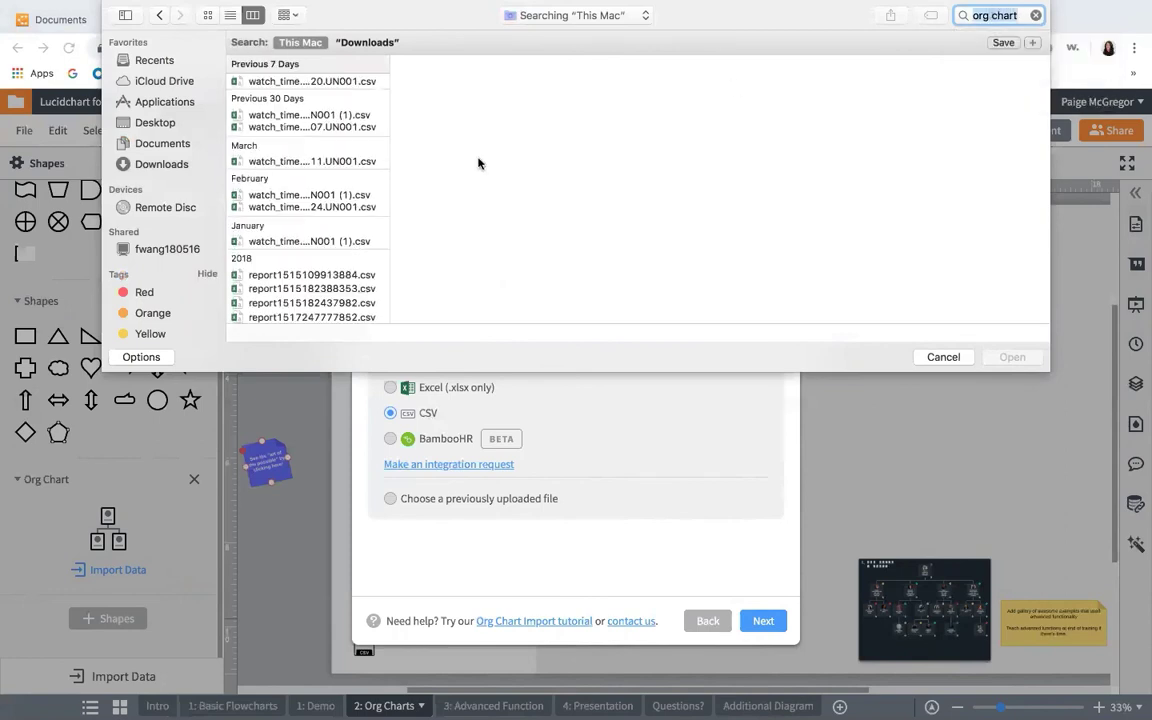
scroll(298, 210, down, 3)
scroll(298, 210, down, 2)
scroll(298, 210, up, 6)
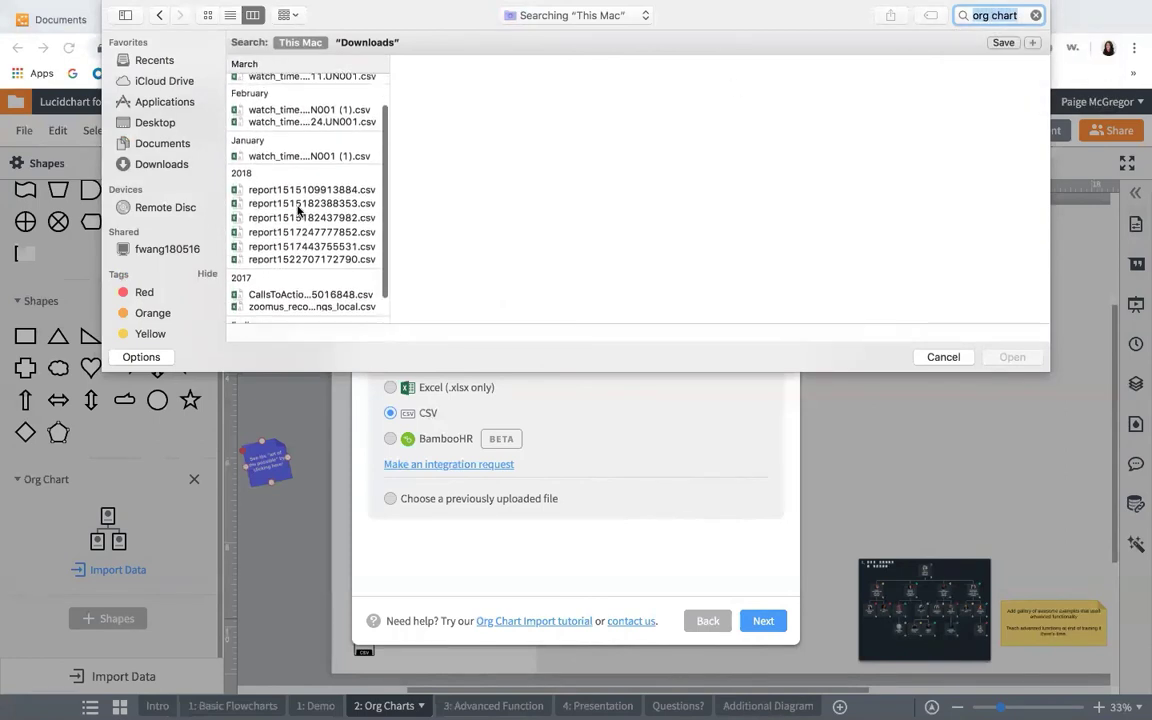
scroll(340, 190, down, 5)
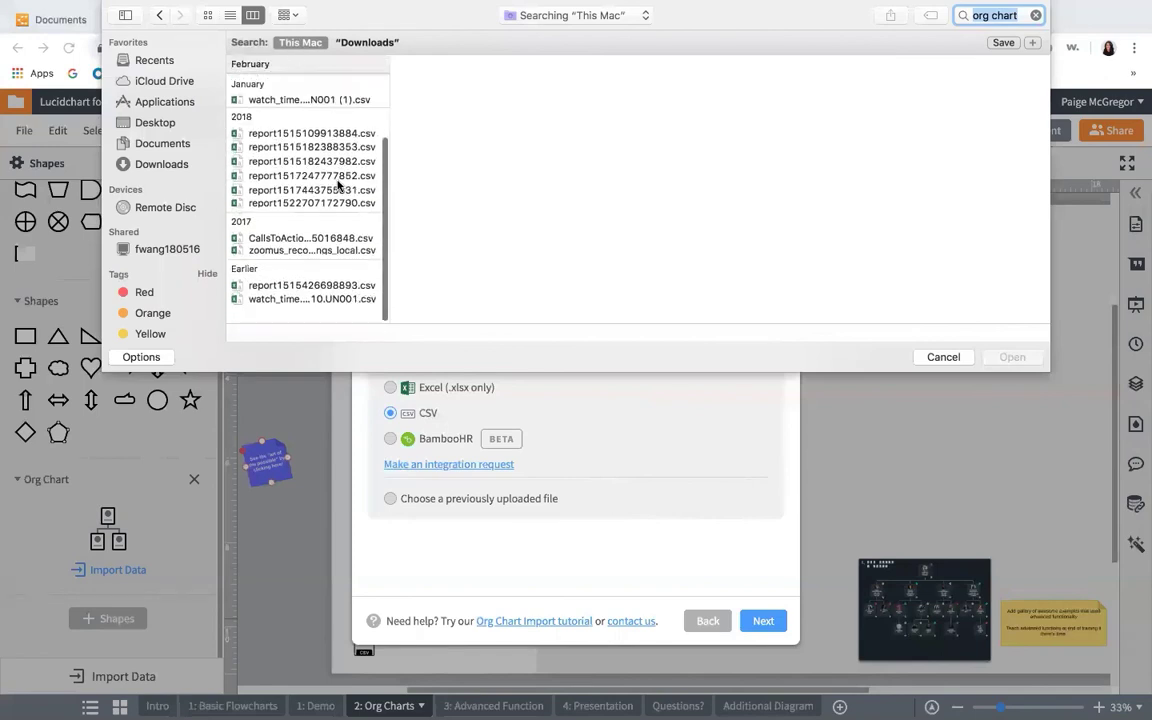
Shorten the file search to "org" and open Lucid_Demo_Org_Chart_csv.csv for the employee table import
click(1018, 15)
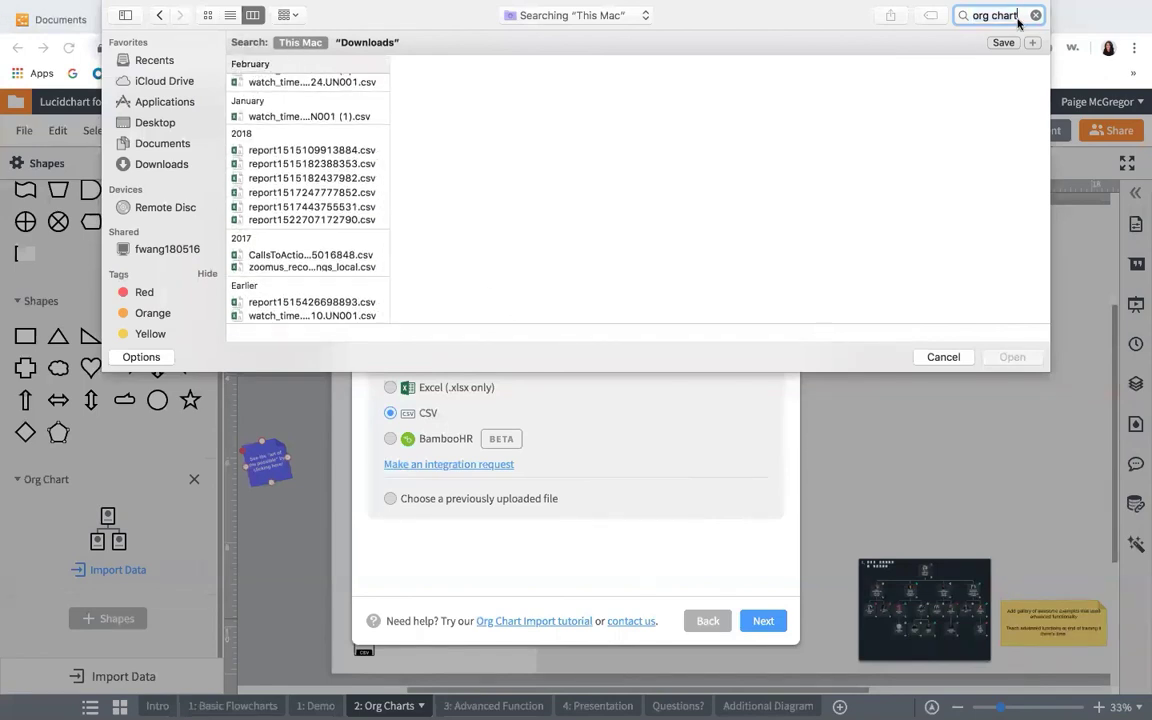
key(BackSpace)
key(BackSpace)
key(BackSpace)
key(BackSpace)
key(BackSpace)
key(BackSpace)
key(Return)
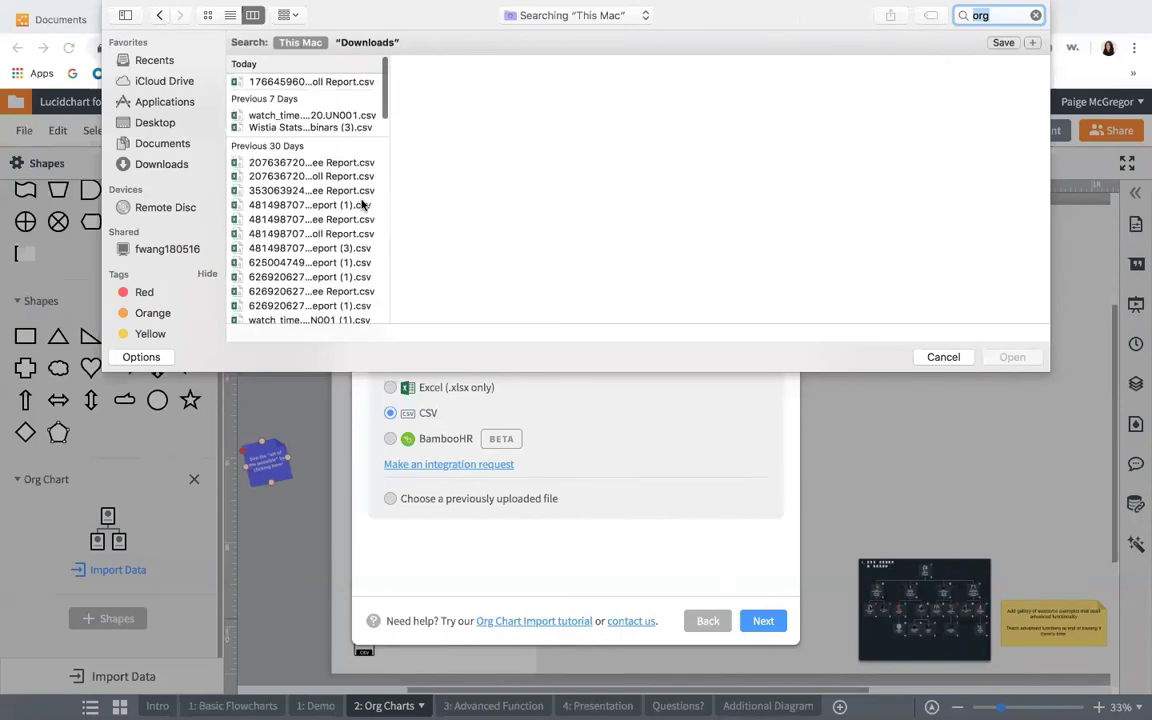
scroll(362, 204, down, 15)
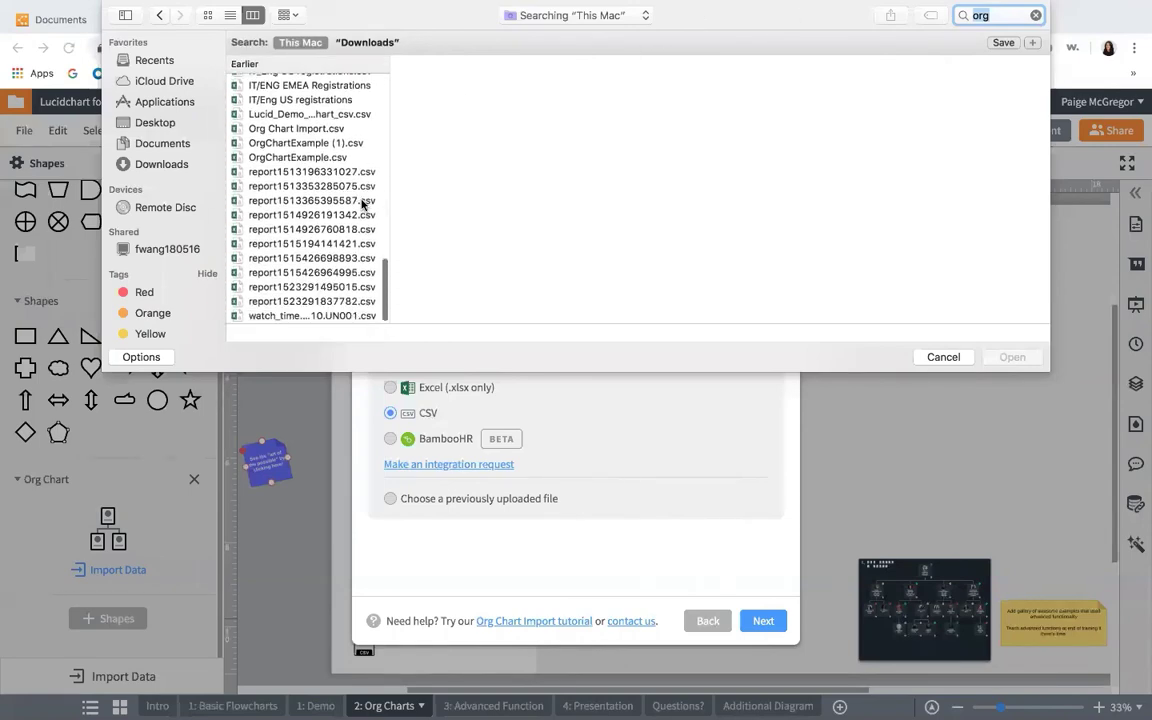
scroll(362, 204, up, 10)
click(360, 170)
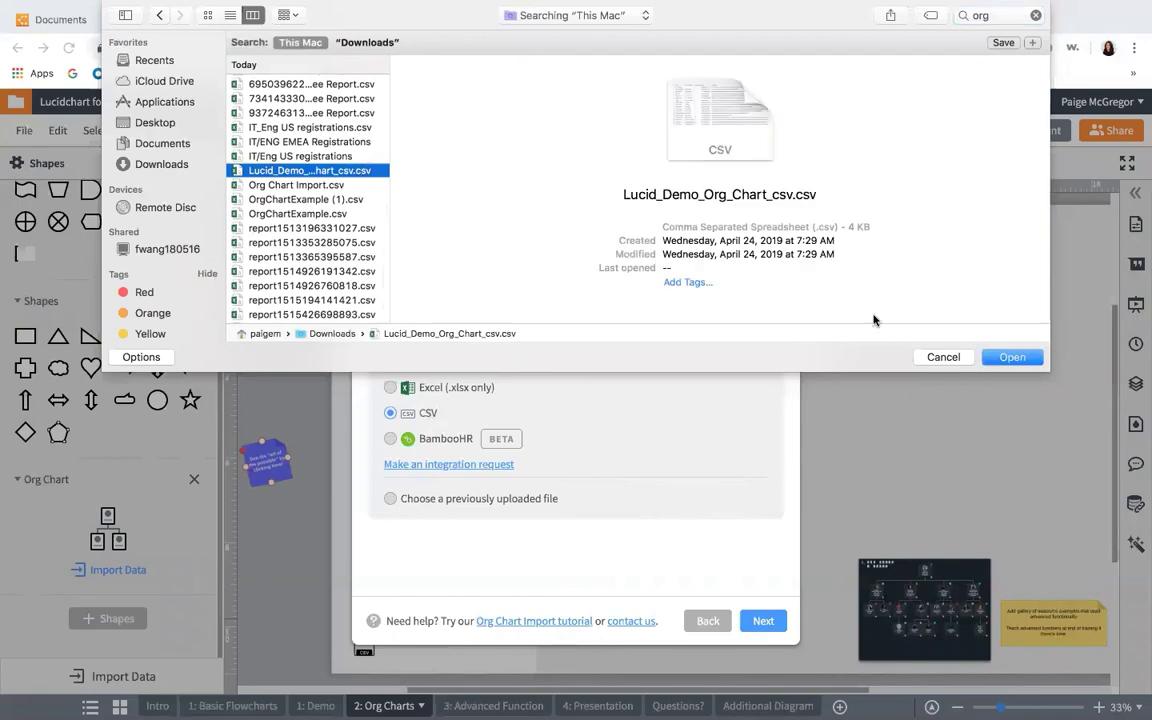
click(1018, 357)
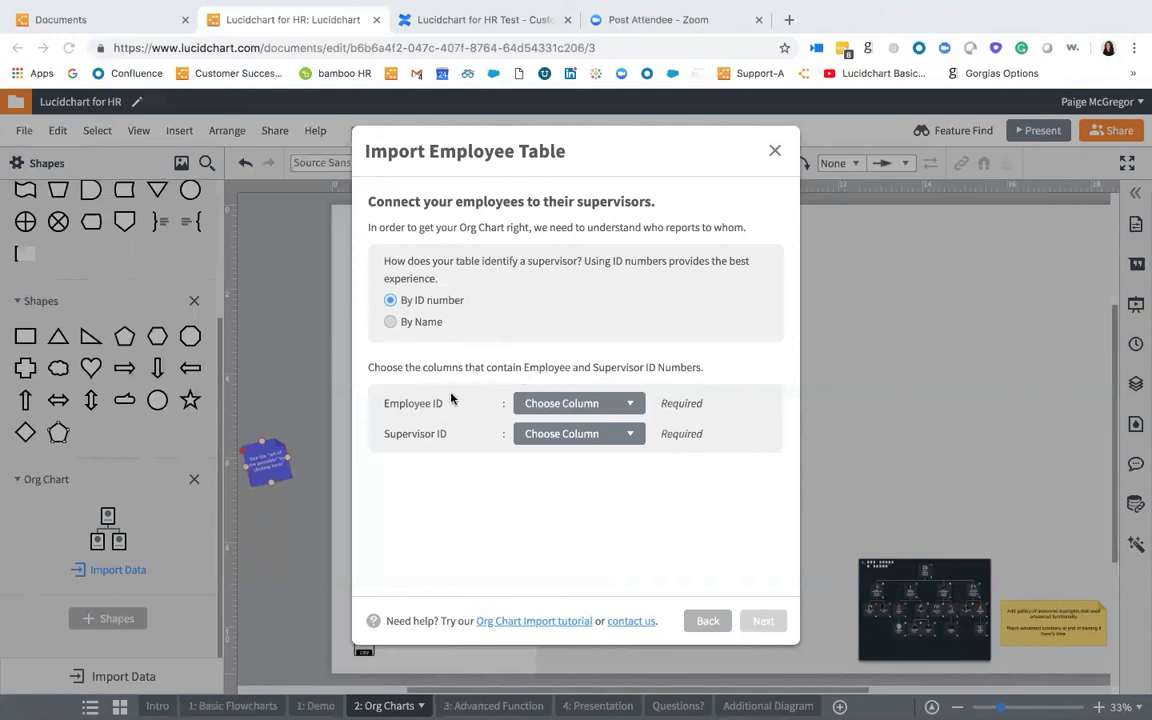
Match Employee ID to the ID column and Supervisor ID to the Manager ID column, and continue the employee table import
click(545, 404)
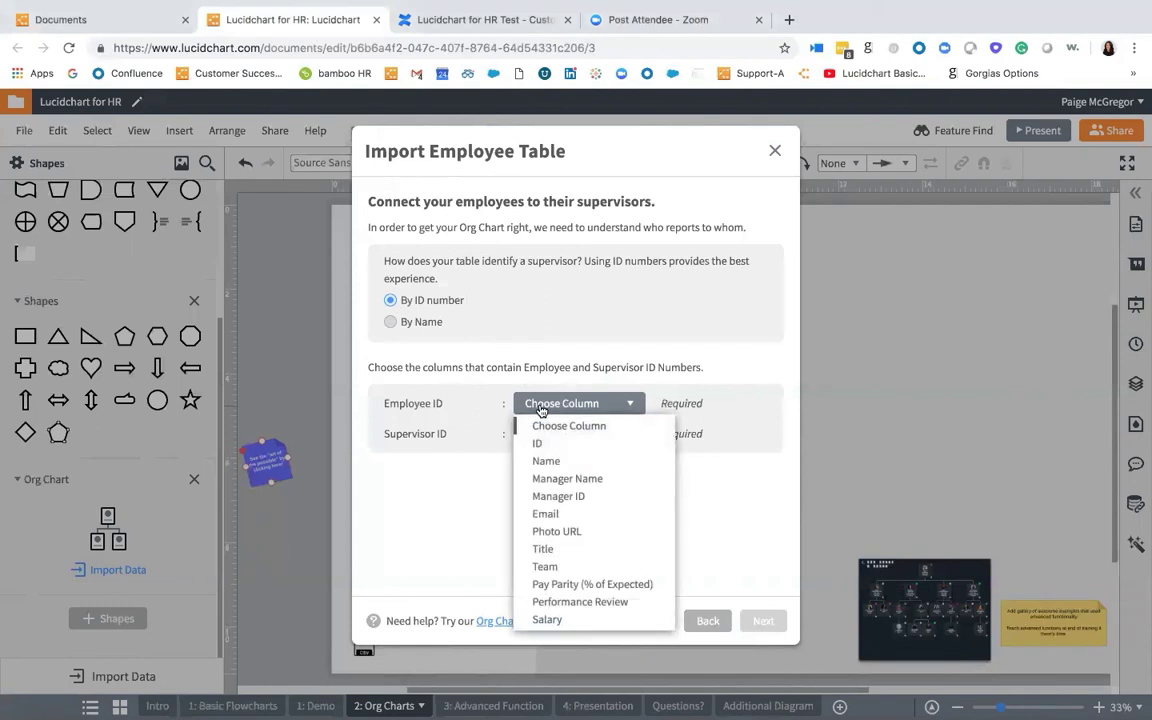
click(553, 443)
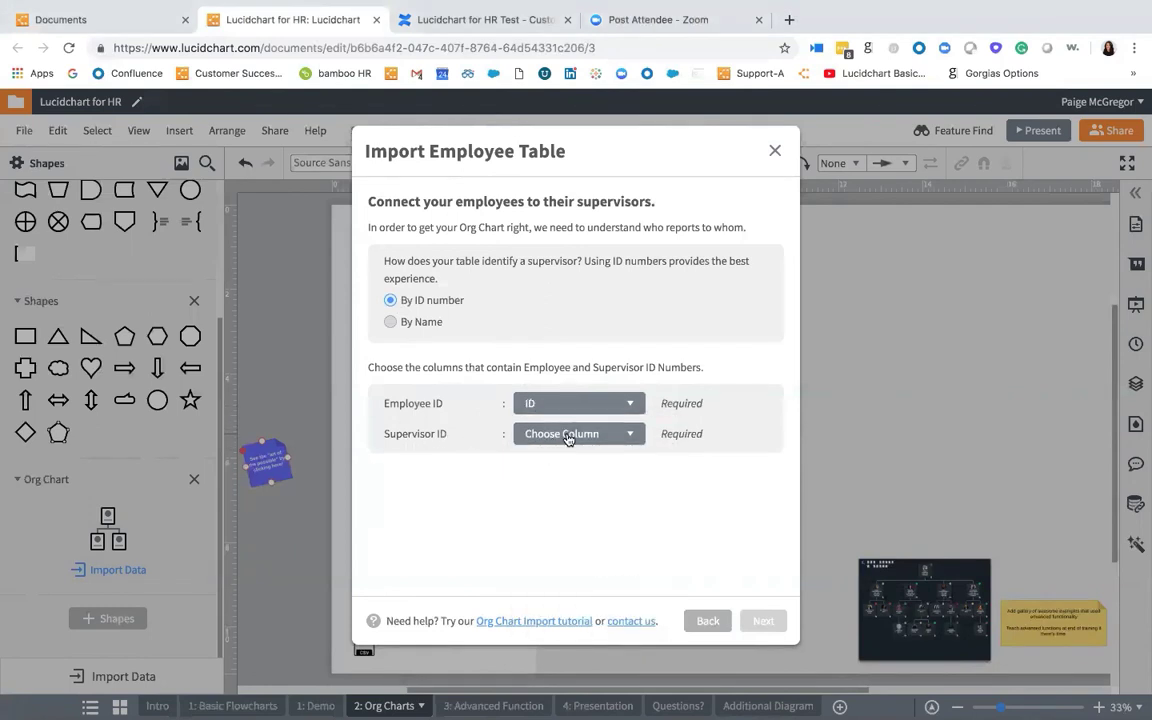
click(567, 438)
click(574, 510)
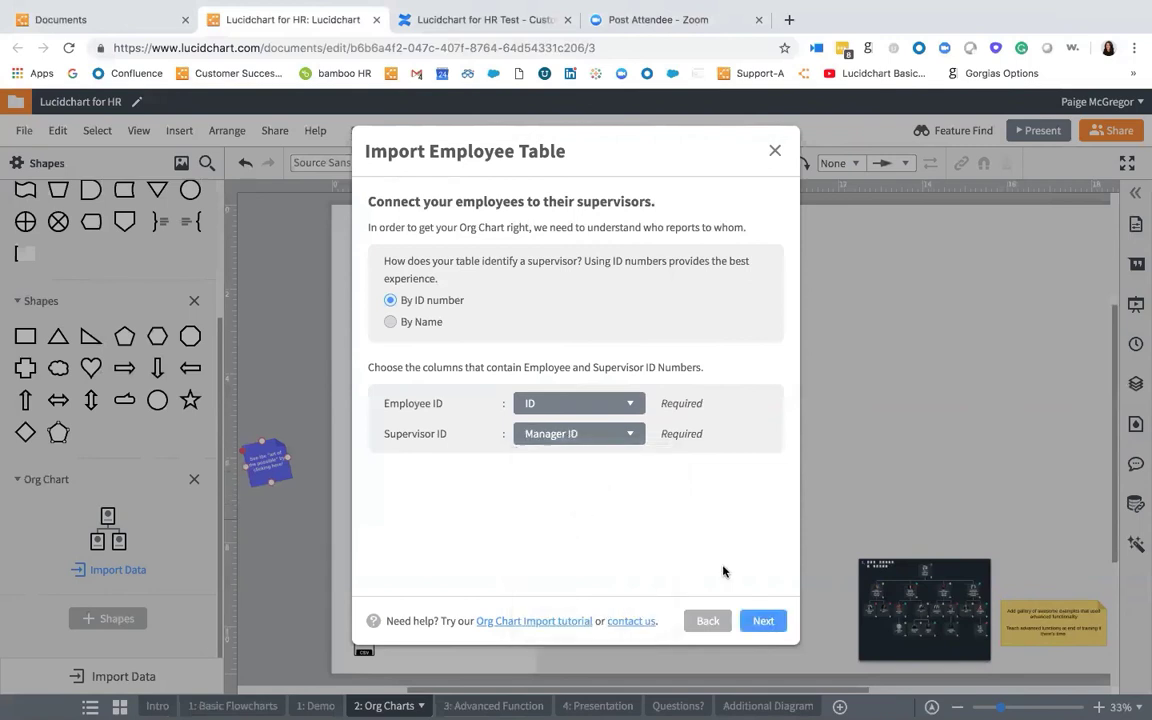
click(763, 621)
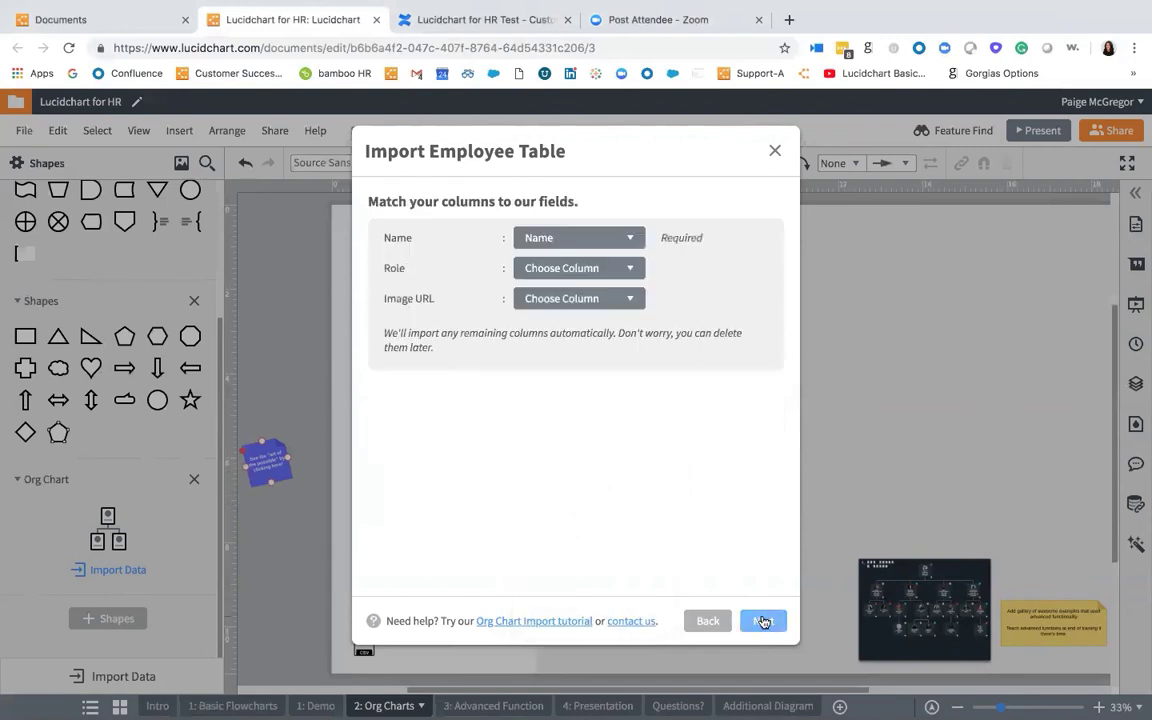
Map Role to the Title column and Image URL to Photo URL, and finish the import to generate the org chart
click(549, 266)
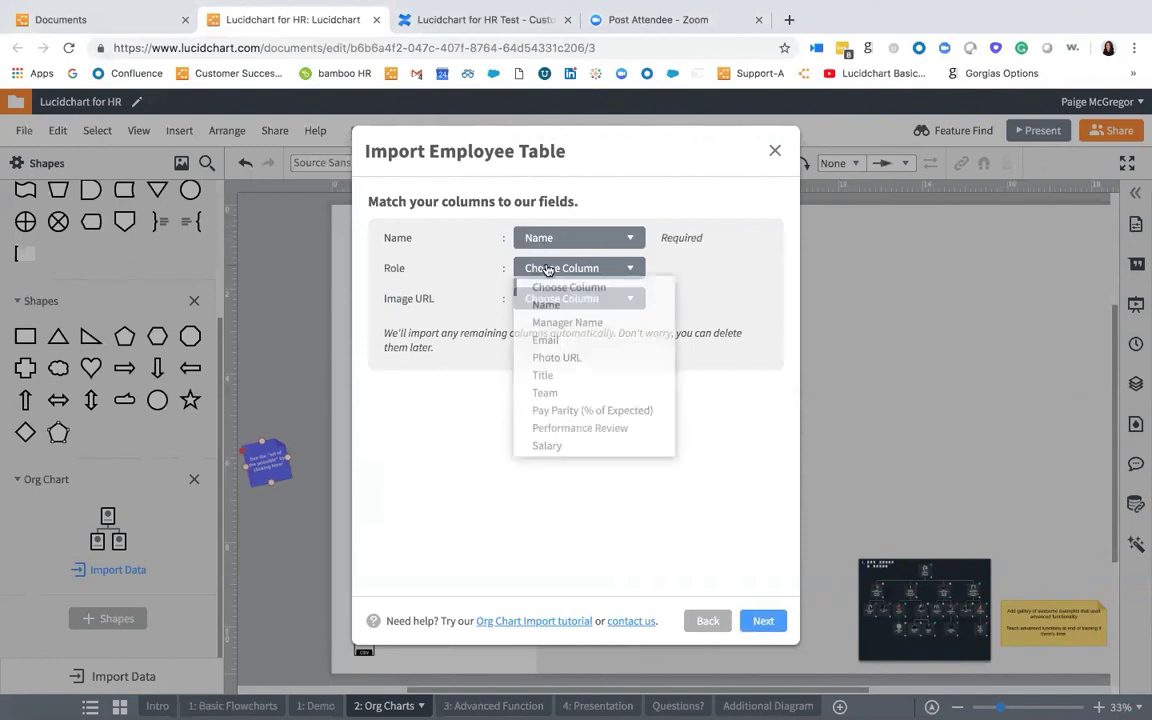
click(557, 384)
click(580, 298)
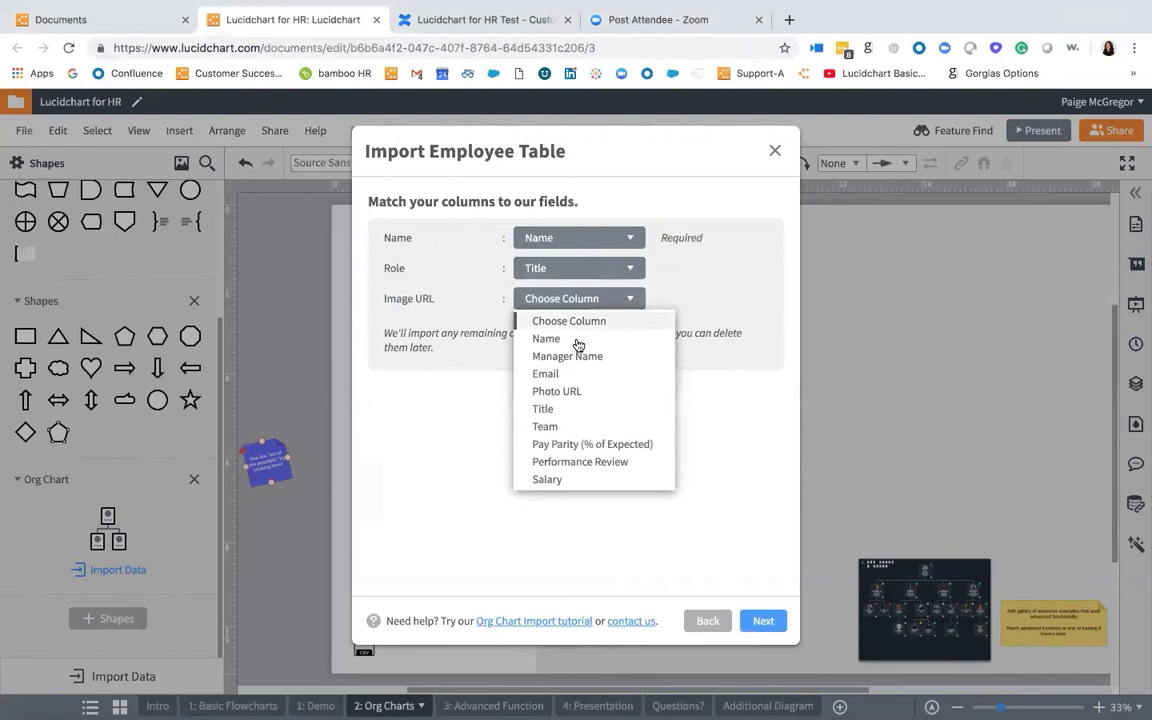
click(579, 392)
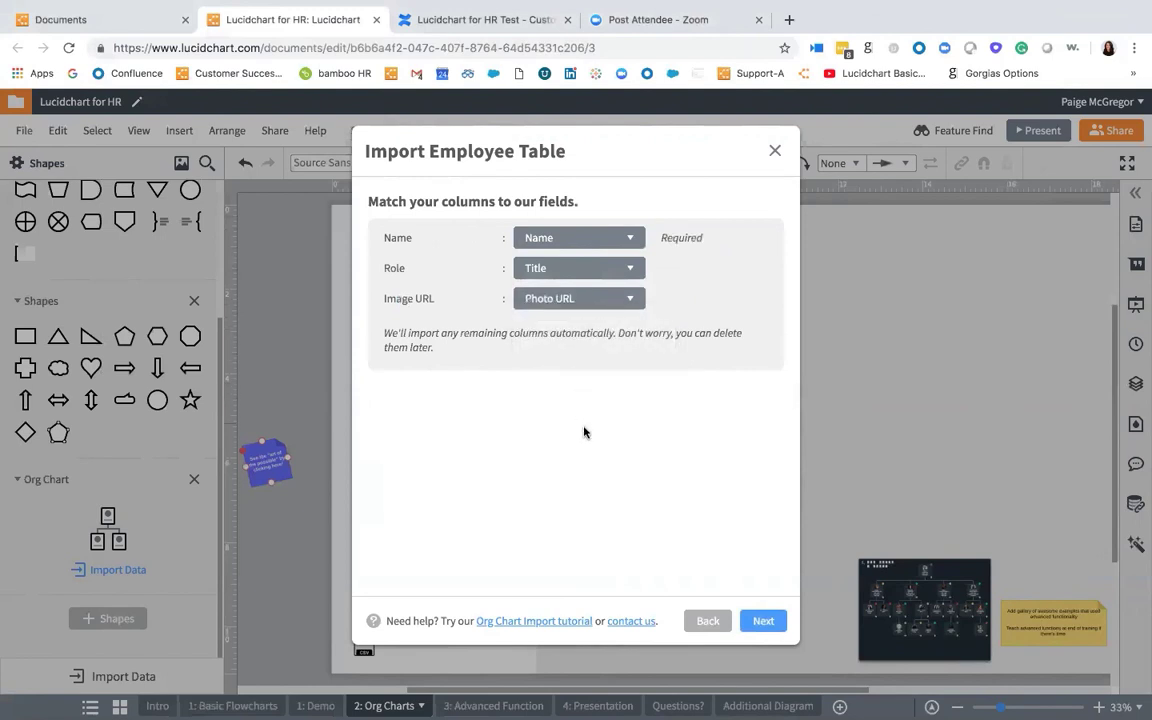
click(767, 628)
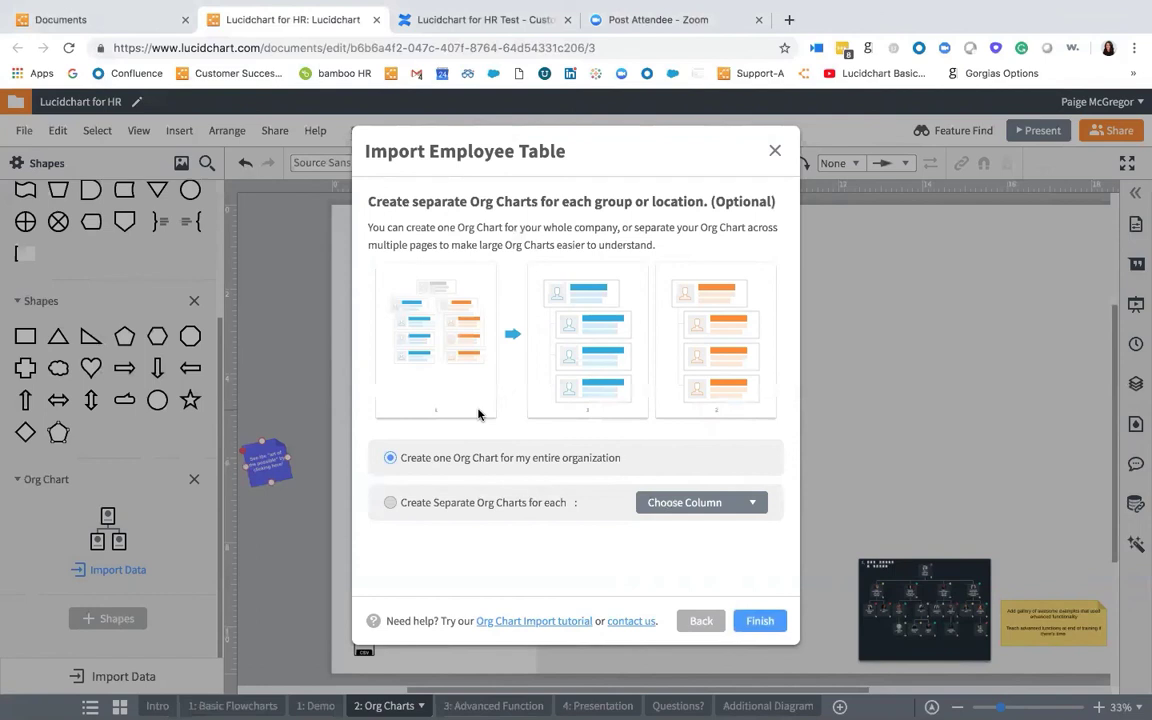
click(432, 510)
click(746, 624)
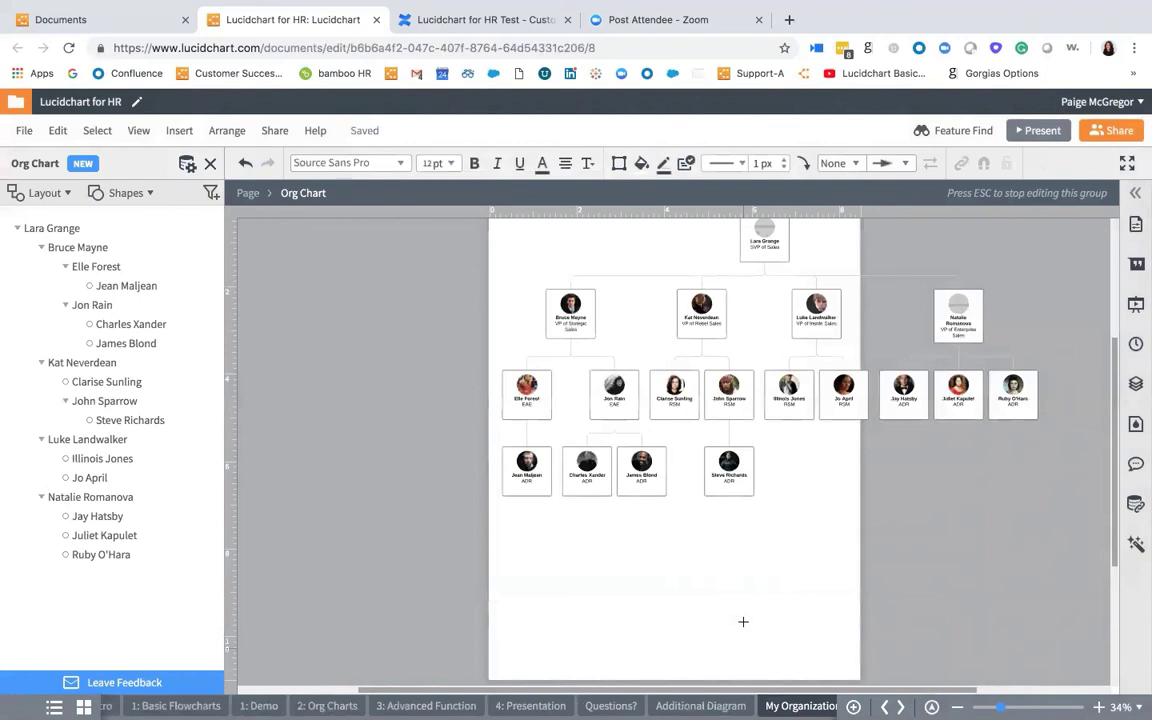
Turn on auto tiling in the page settings of the generated org chart page and hide the settings
scroll(743, 622, up, 1)
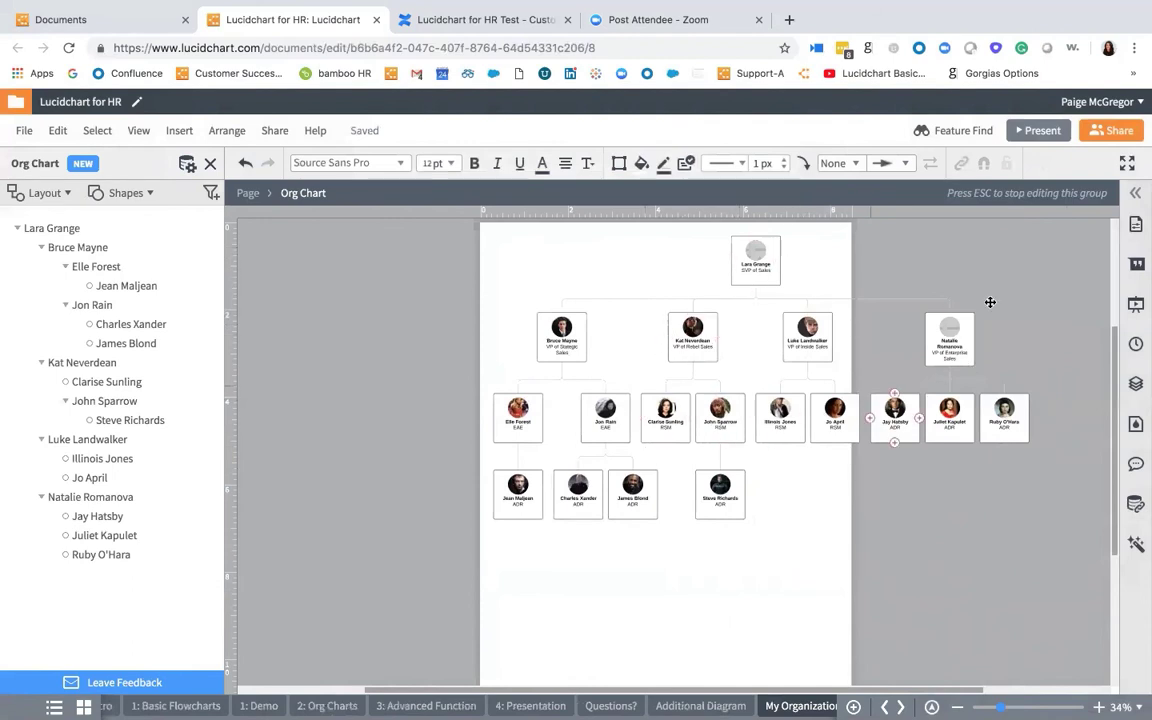
click(1137, 227)
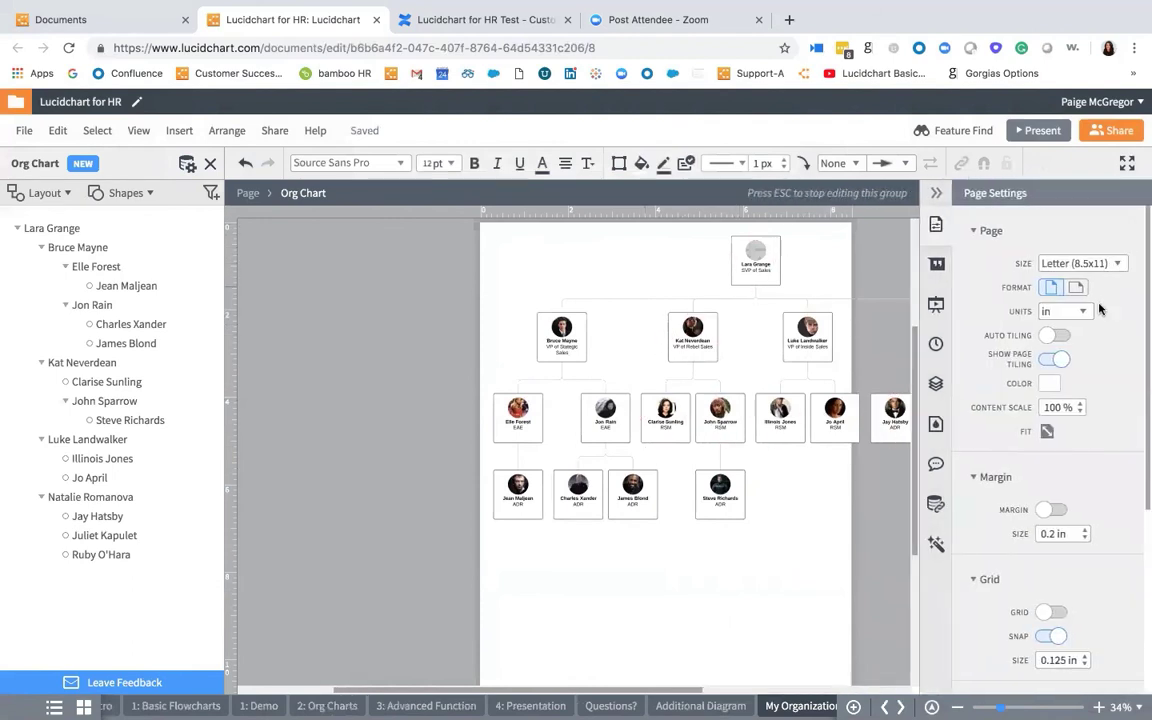
click(1051, 341)
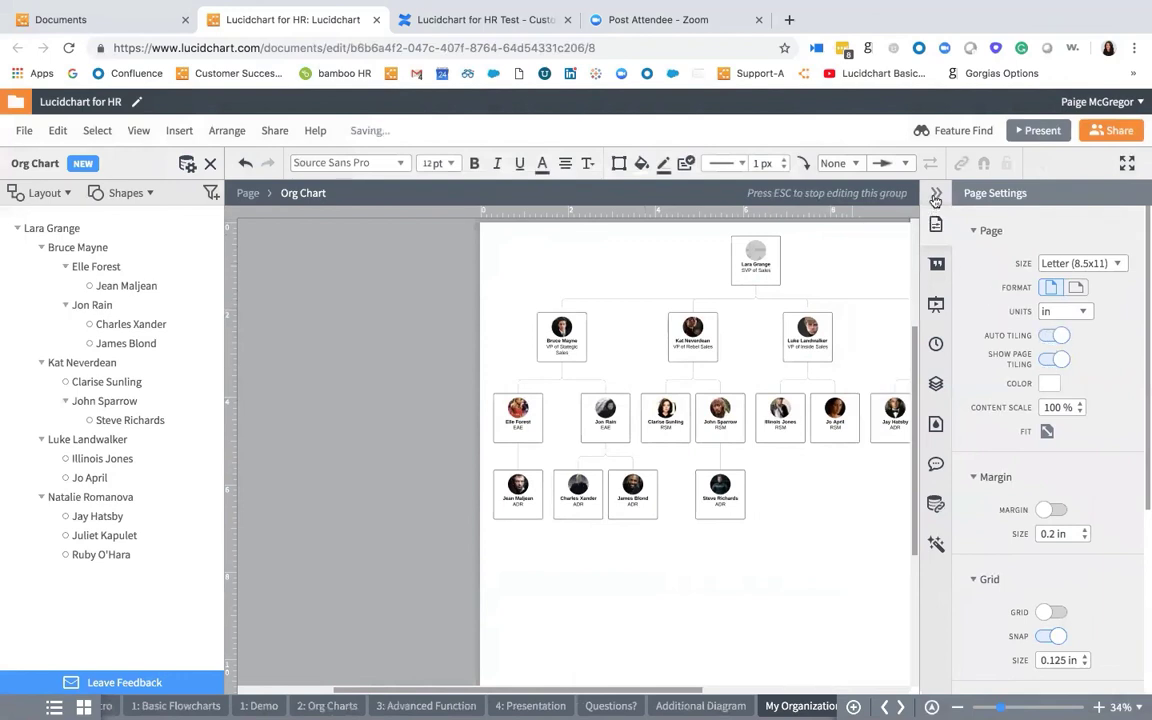
click(906, 267)
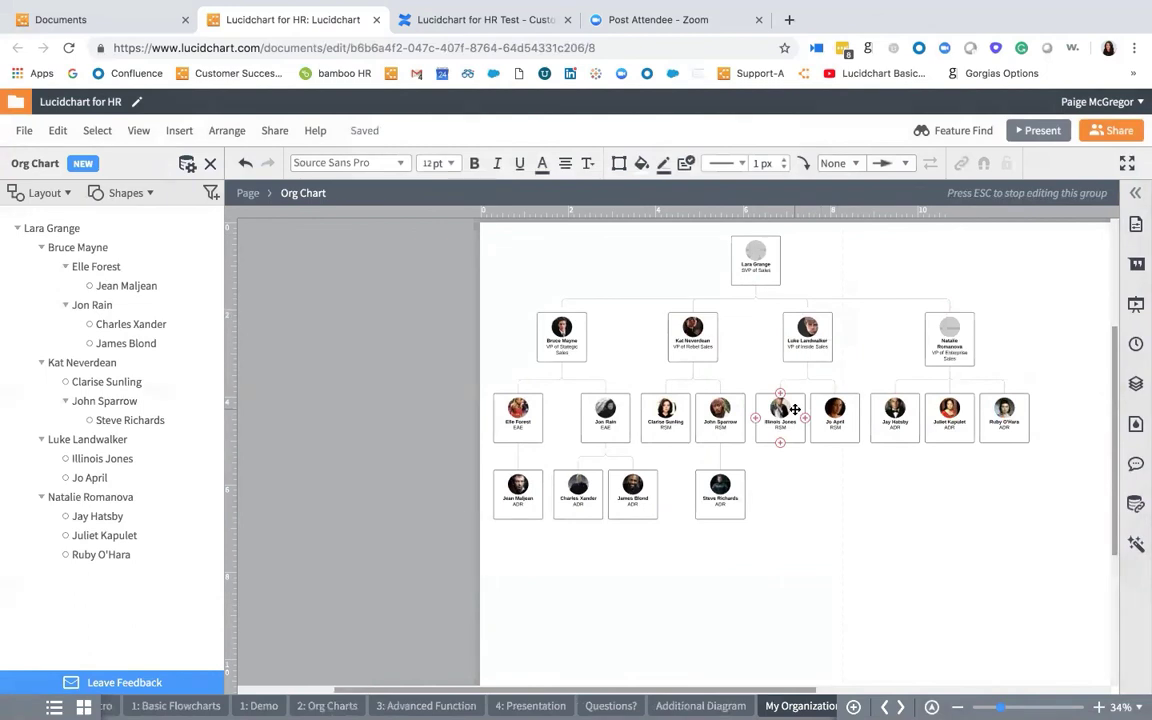
Try the org chart layout styles, apply the first one, and set horizontal spacing to 0.36 in and vertical spacing to 0.73 in
scroll(795, 410, up, 5)
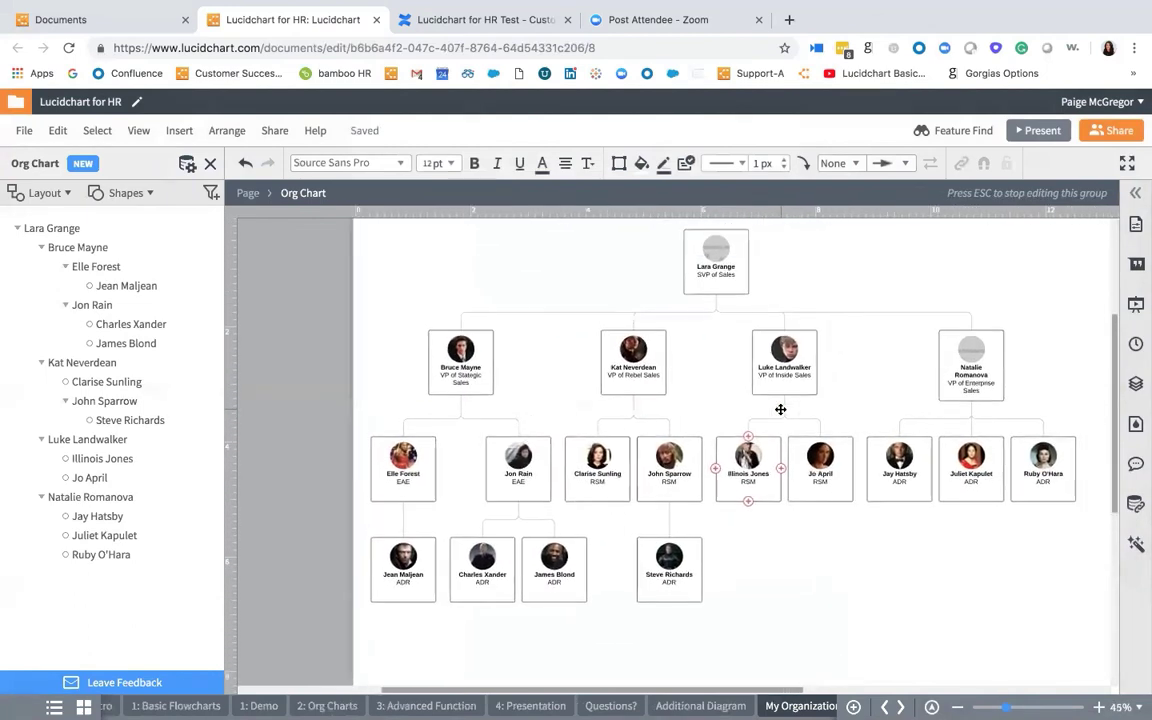
scroll(780, 409, right, 2)
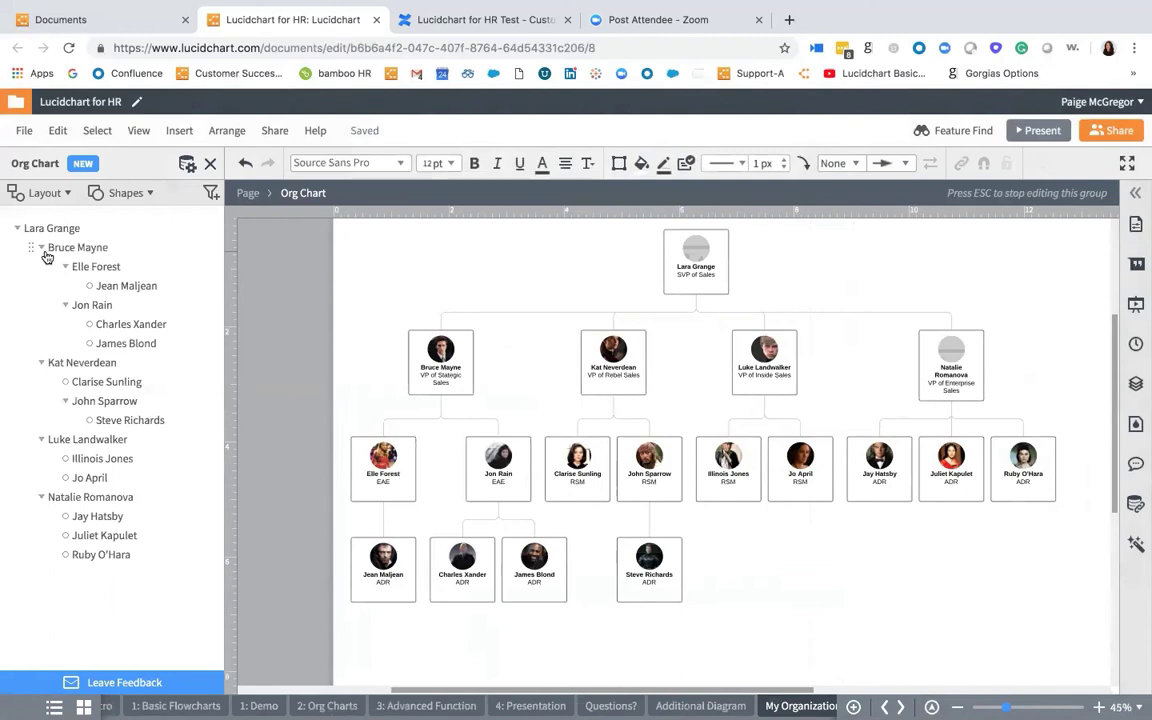
click(47, 192)
click(58, 270)
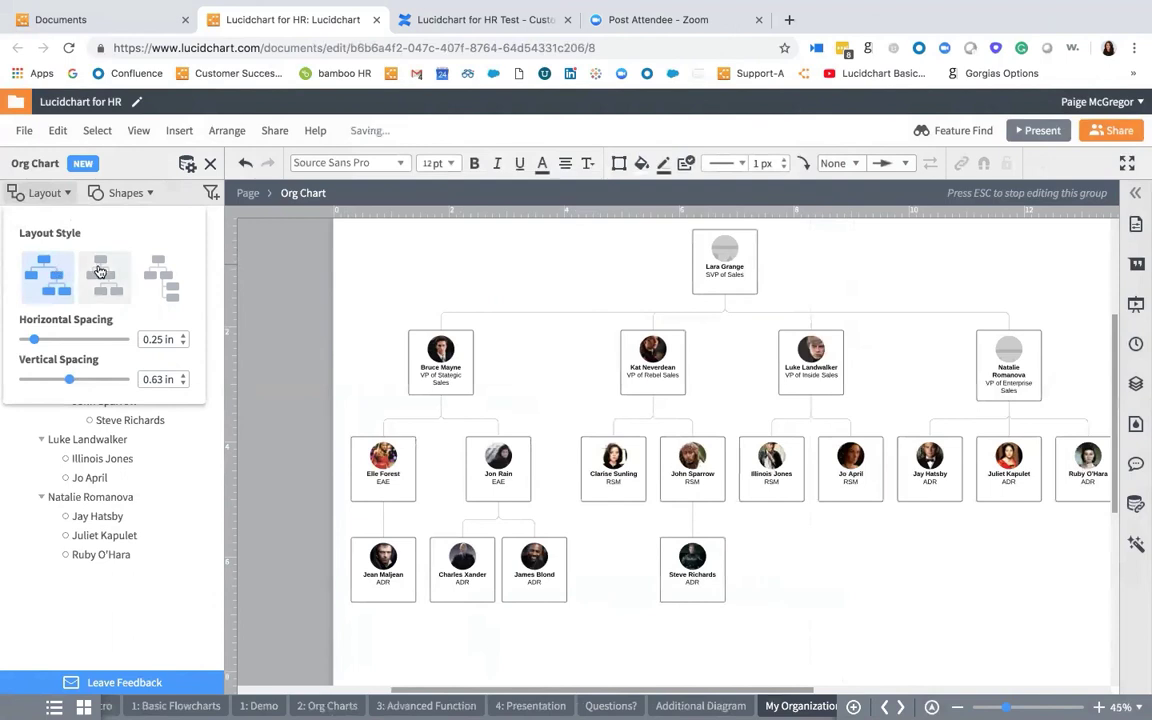
click(85, 245)
click(158, 273)
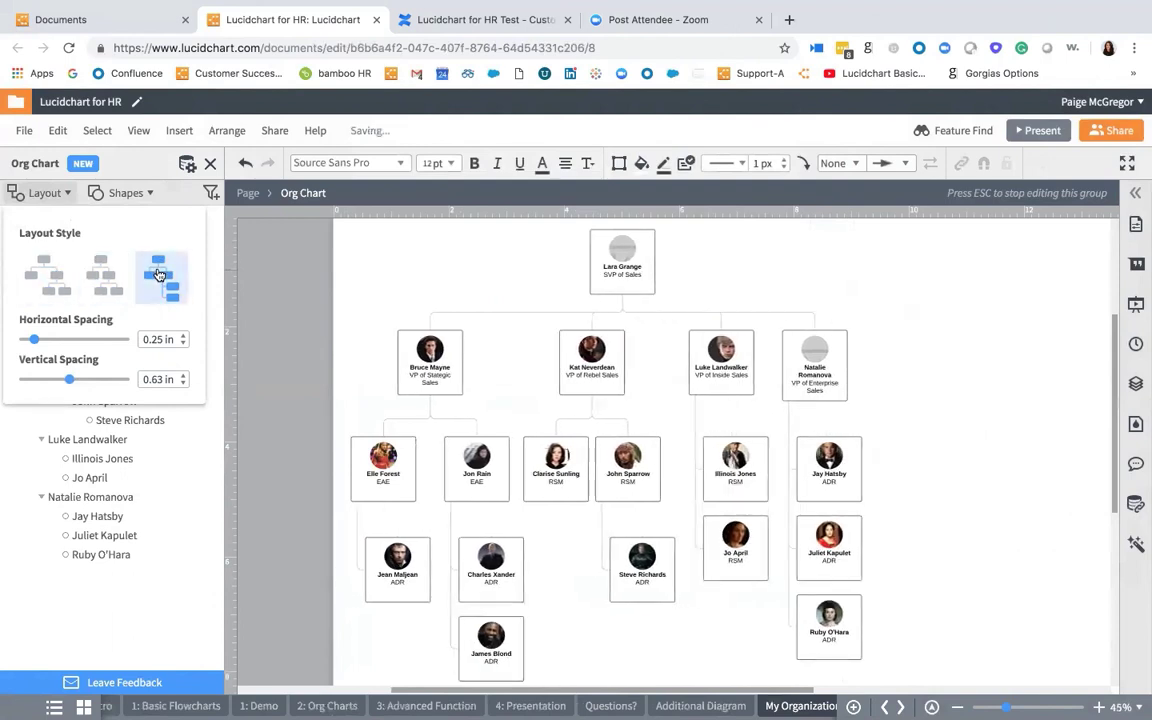
click(44, 272)
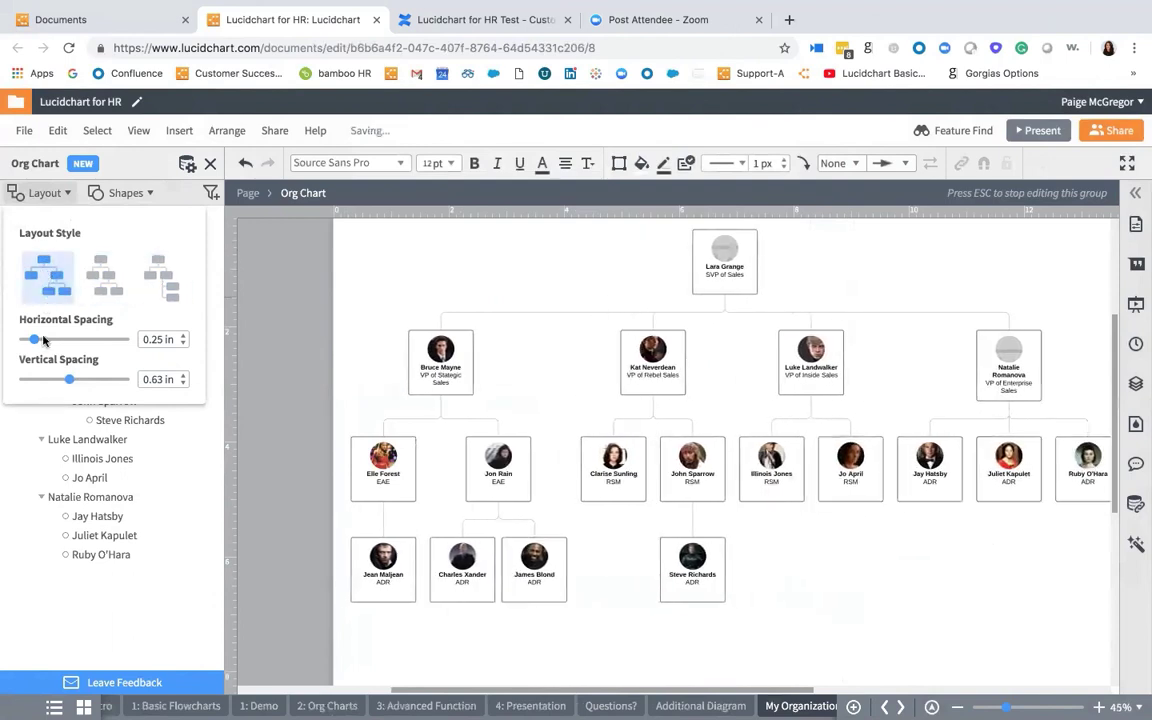
drag(34, 339, 84, 382)
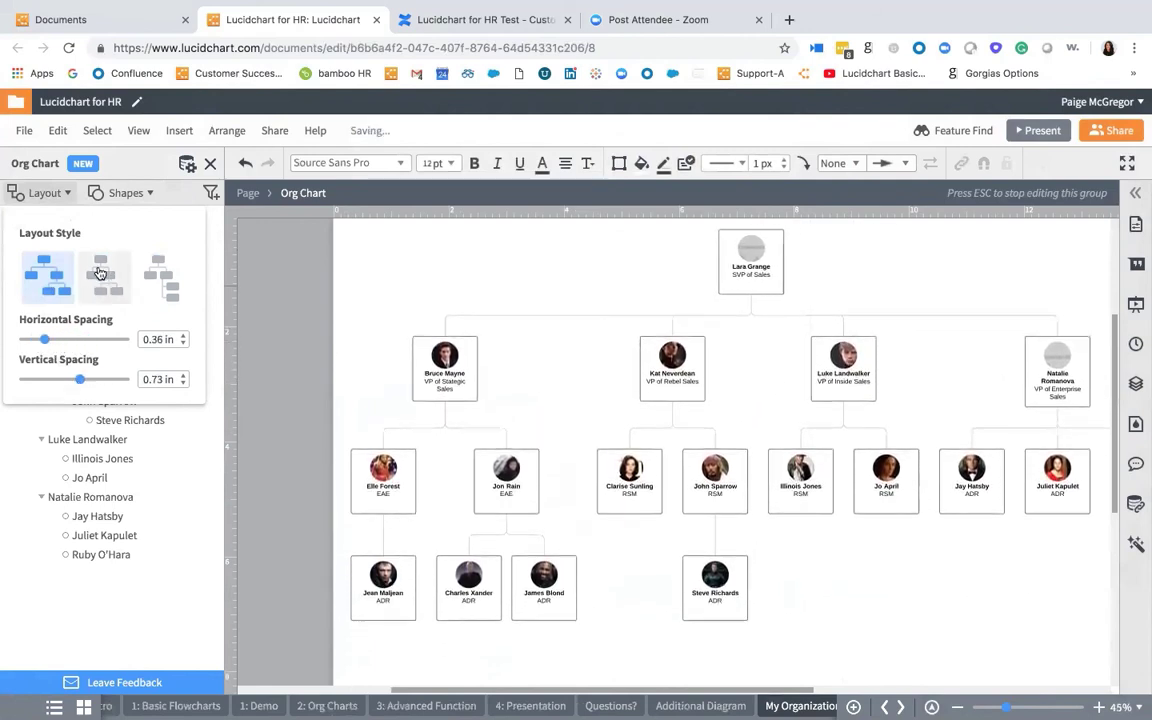
Try the side-photo and text-only shape styles on all employees, and return to the vertical photo card style
click(128, 200)
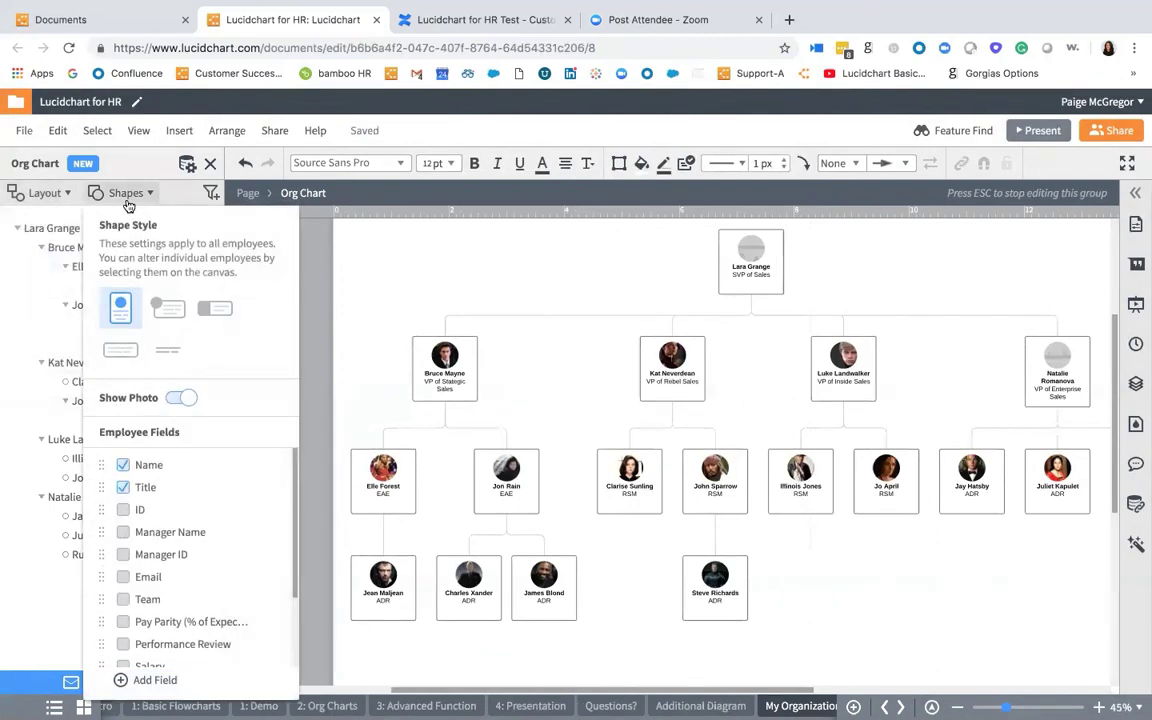
click(170, 311)
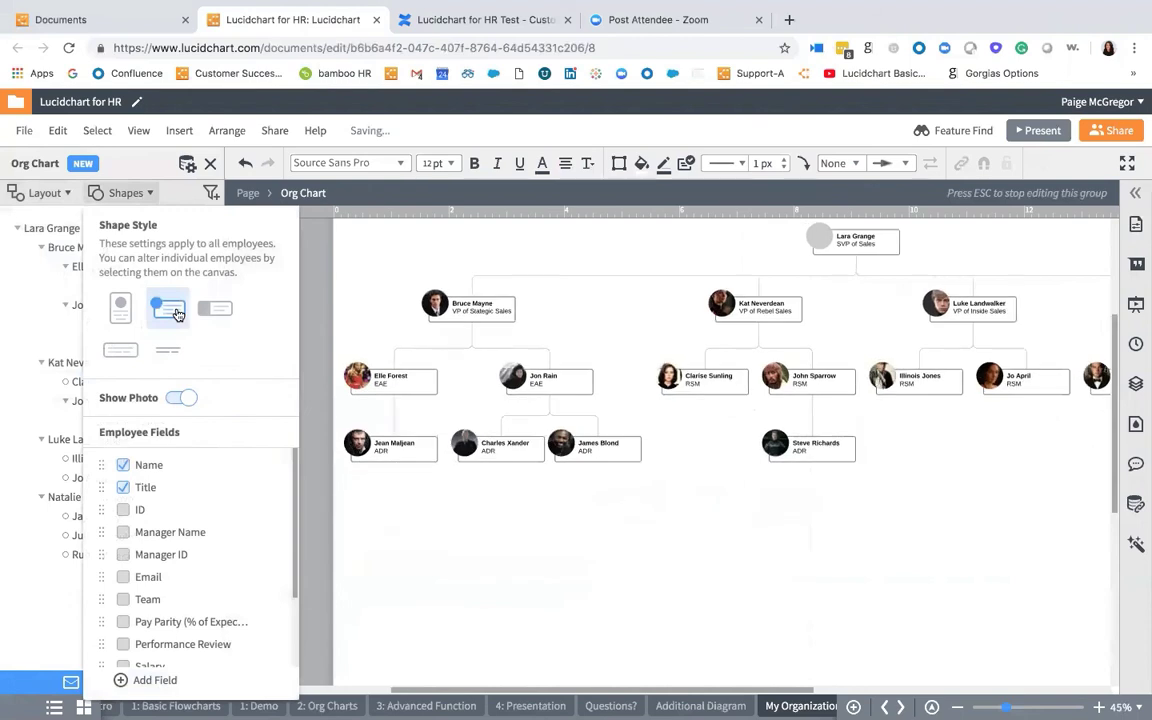
click(219, 312)
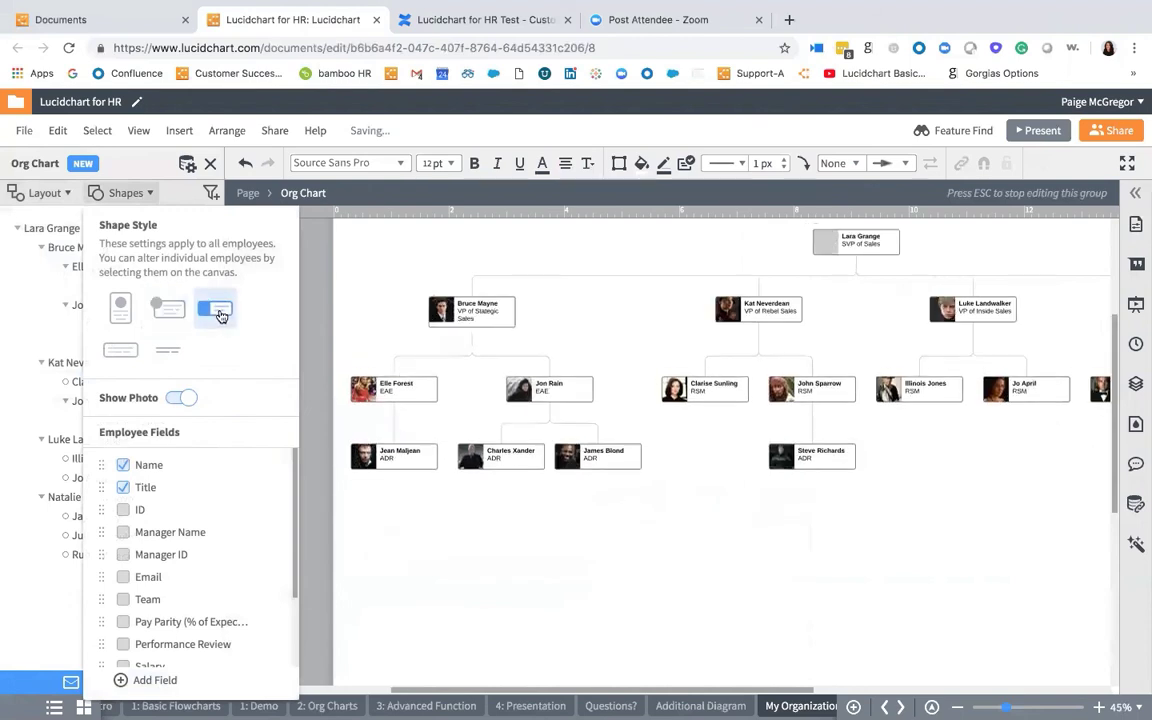
click(164, 354)
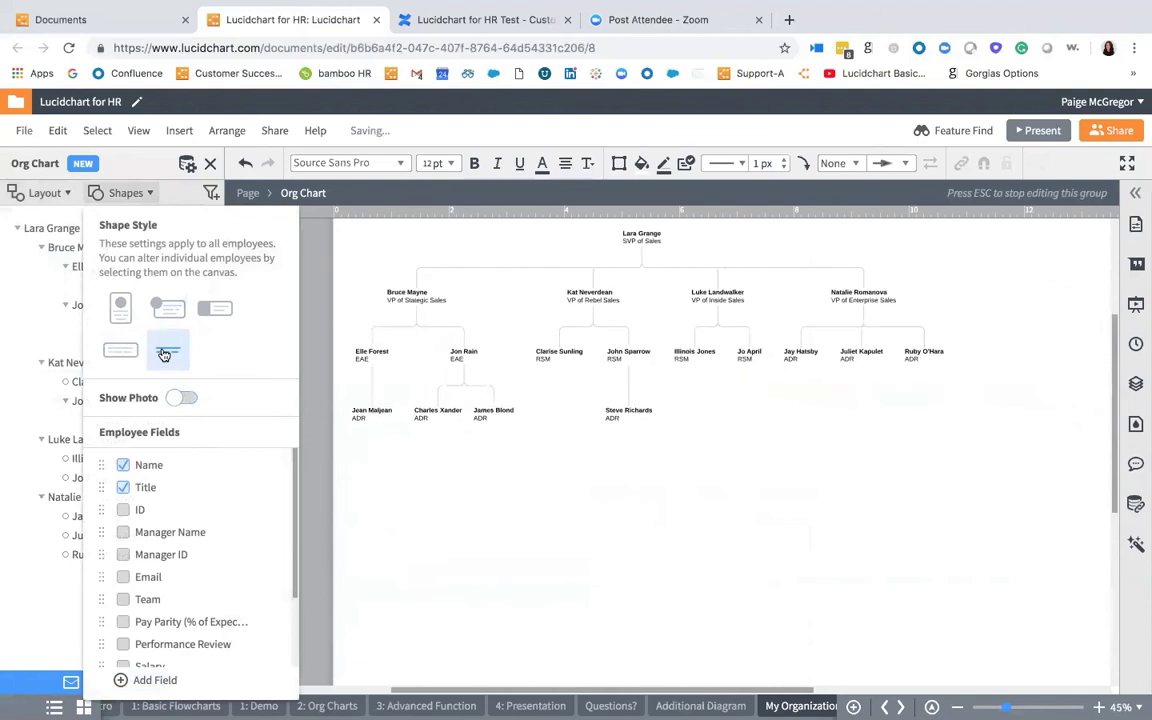
click(119, 310)
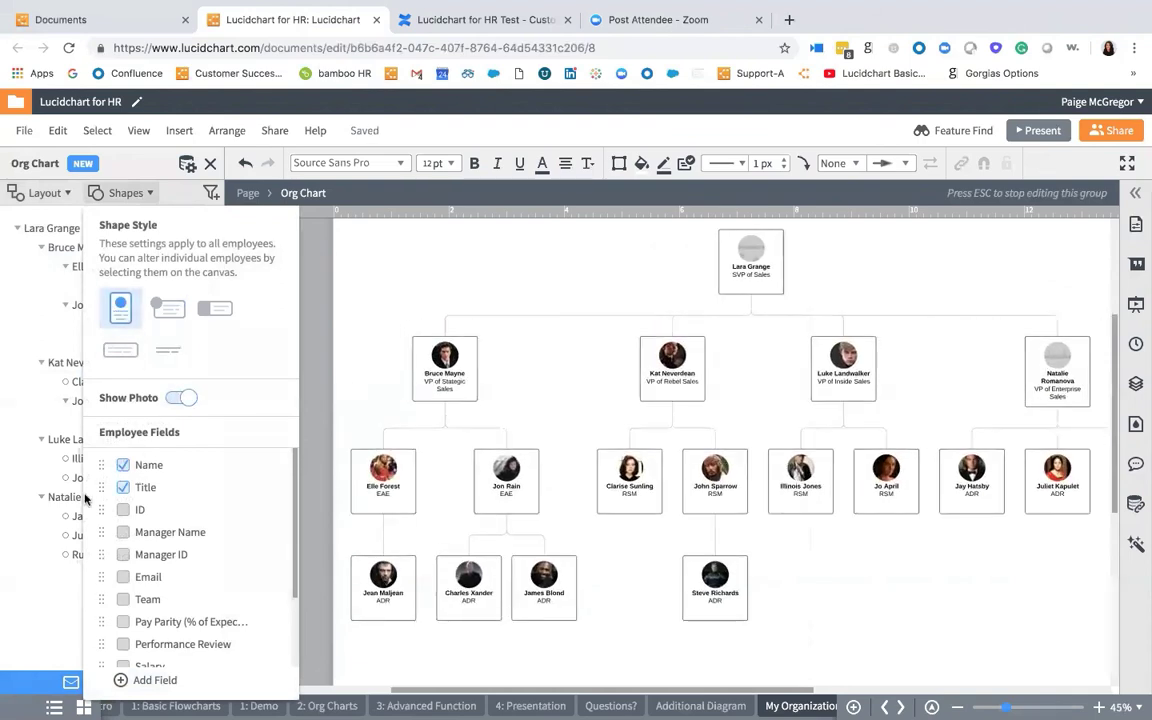
Try showing the ID and Manager Name fields on all employee cards, and hide both fields again
click(123, 509)
click(122, 532)
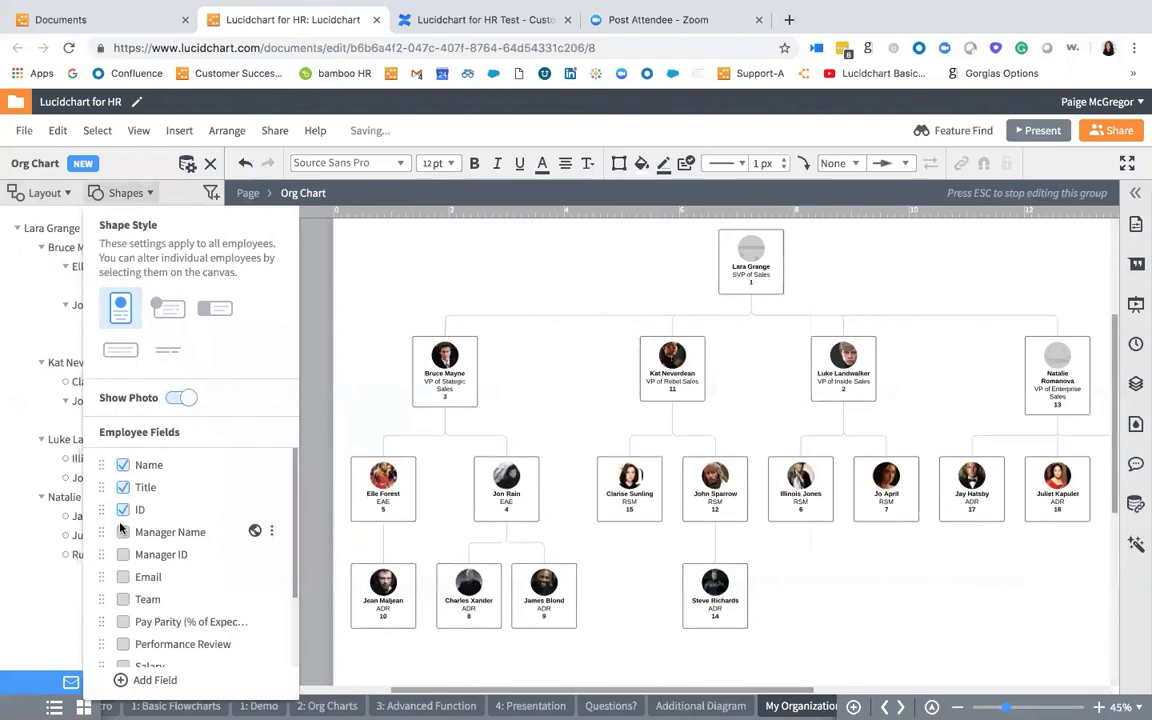
mouse_move(103, 509)
mouse_down()
mouse_move(105, 479)
mouse_move(104, 510)
mouse_up()
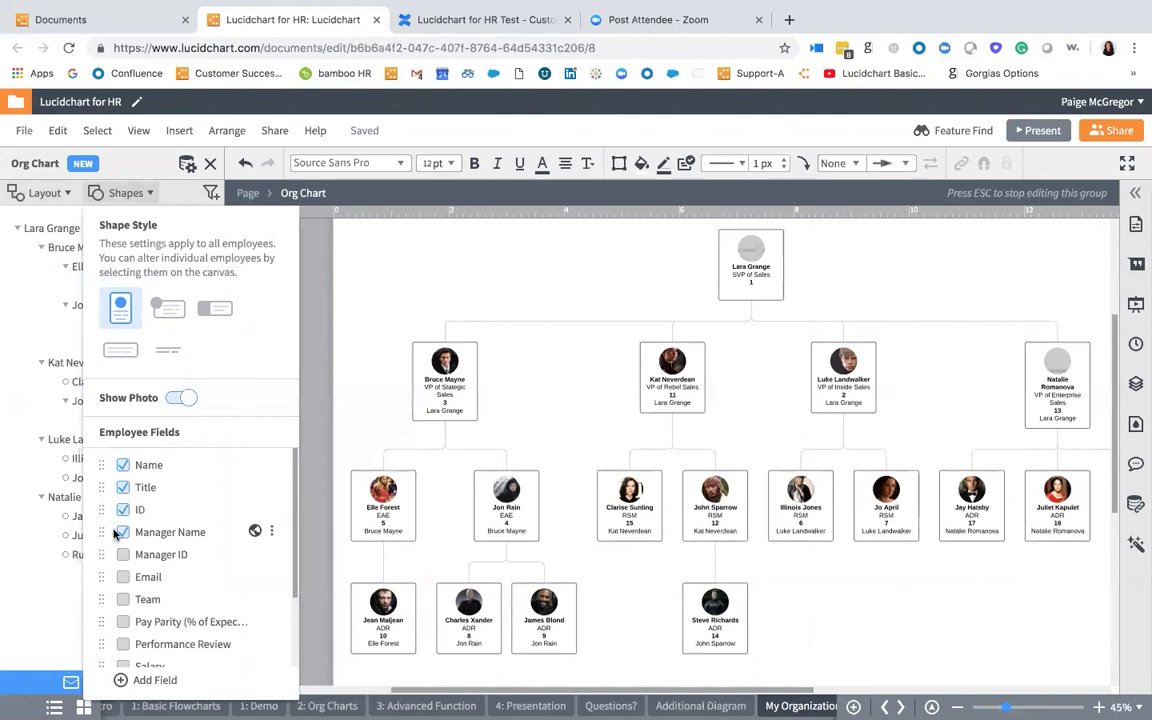
click(123, 510)
click(123, 532)
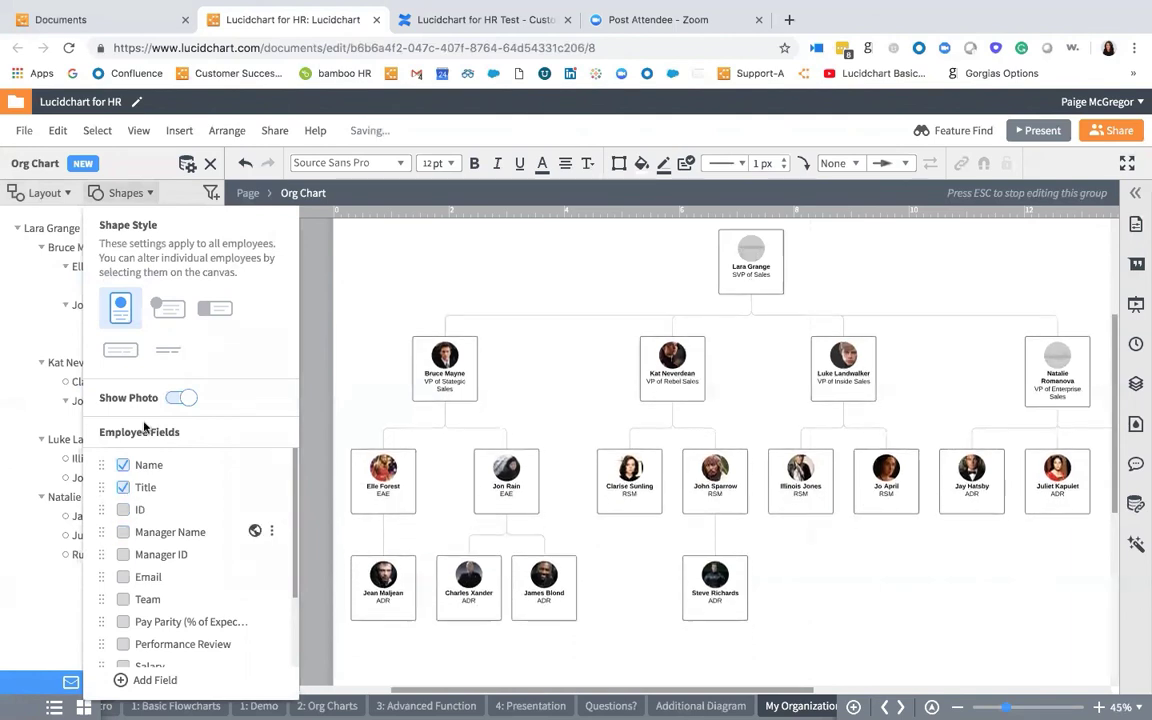
click(125, 192)
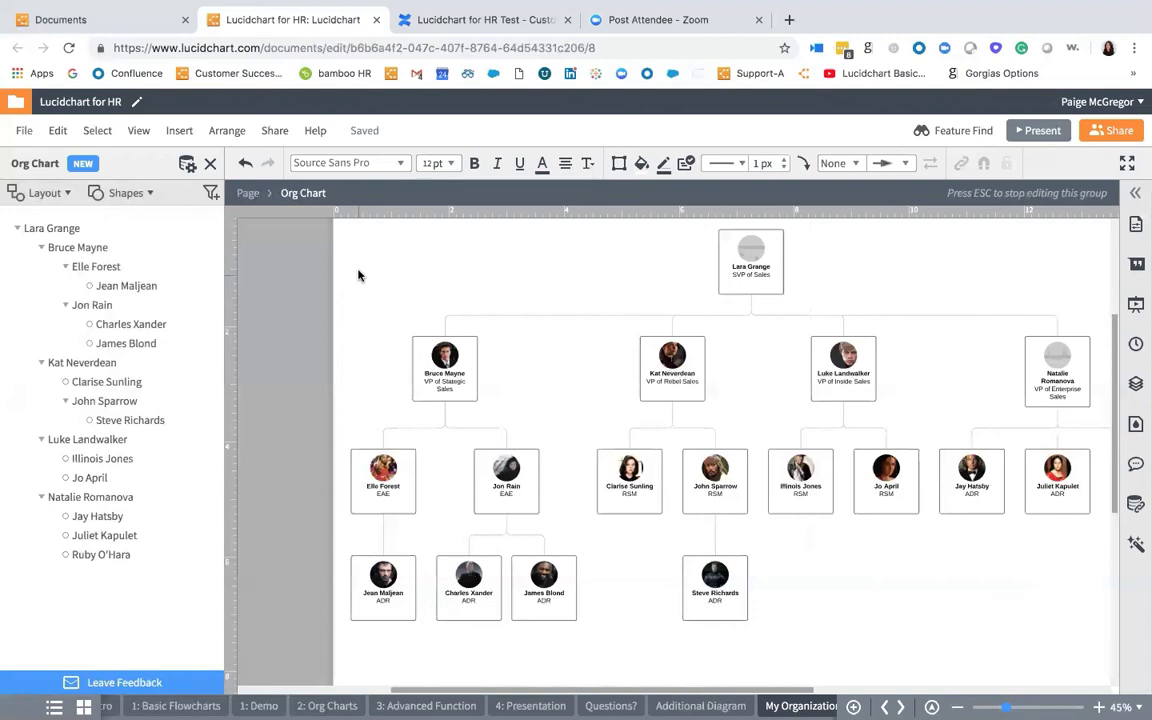
Try the circular side-photo shape override on the VP of Strategic Sales card, and restore its vertical photo card shape
click(460, 373)
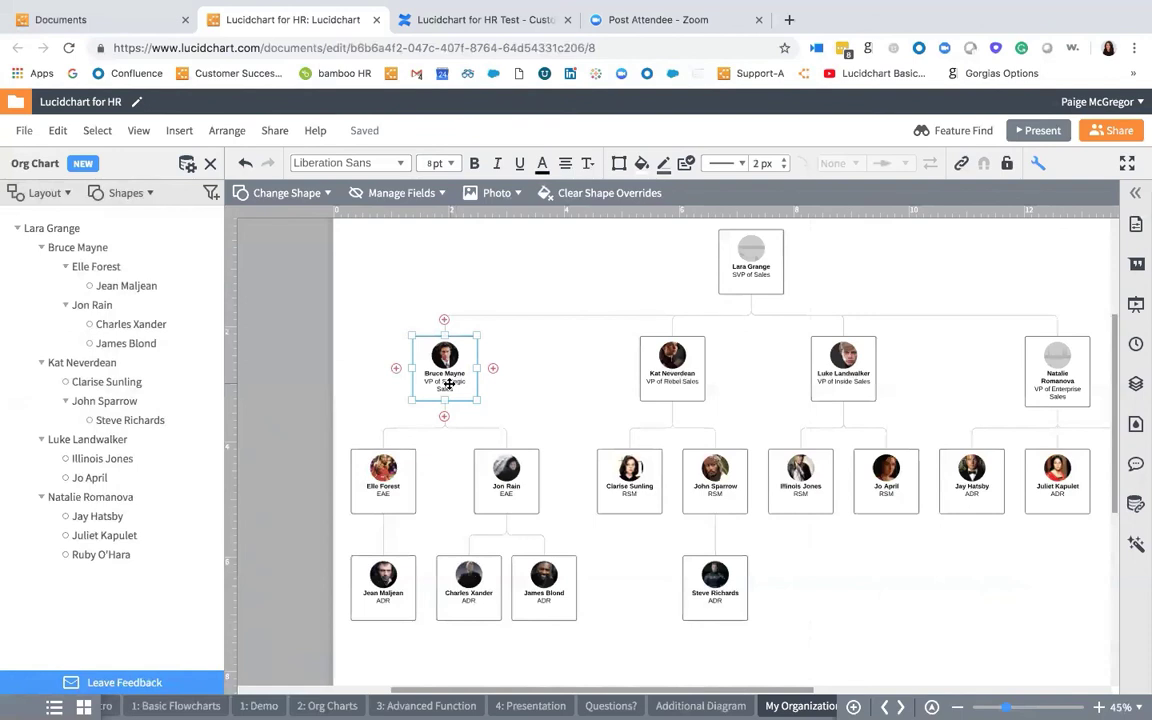
click(293, 192)
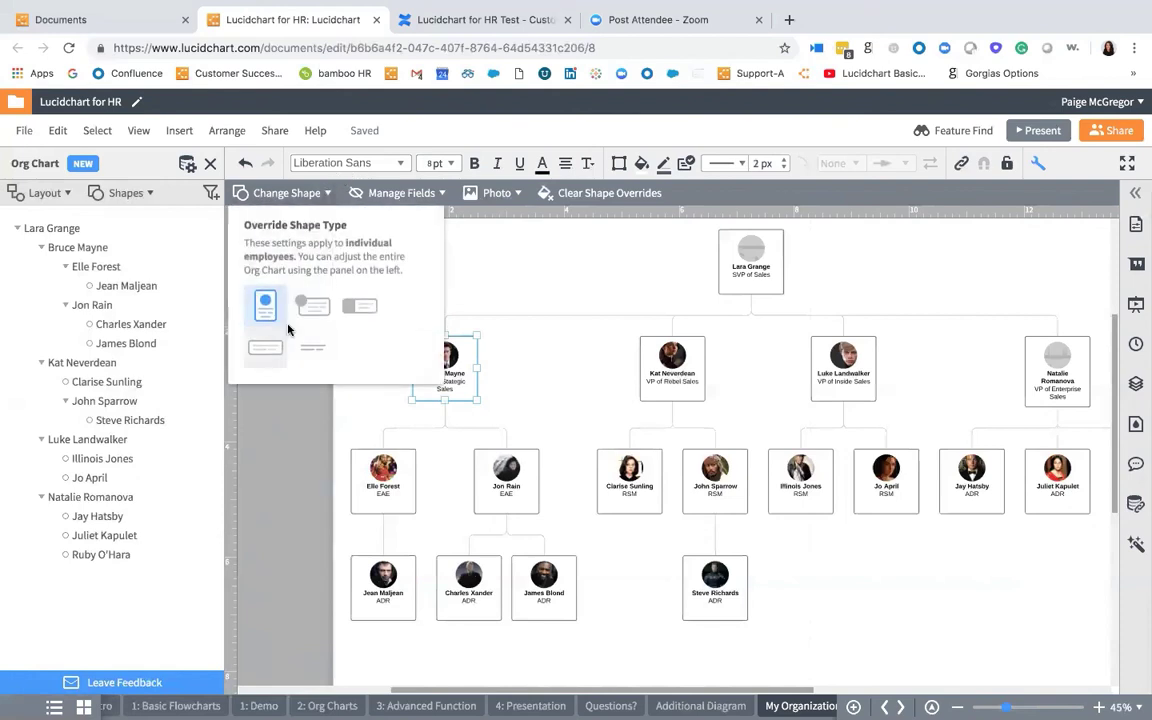
click(310, 305)
click(265, 305)
Review the field override and photo options for the VP of Strategic Sales card, and clear its shape overrides
click(420, 194)
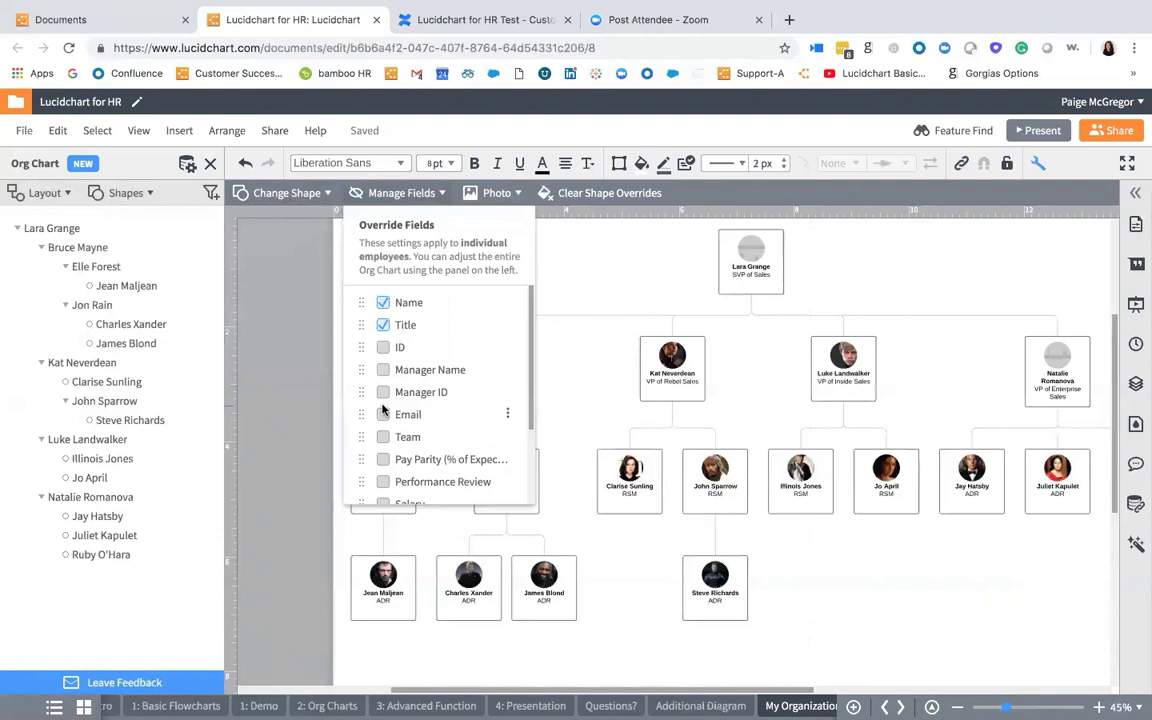
scroll(382, 409, down, 3)
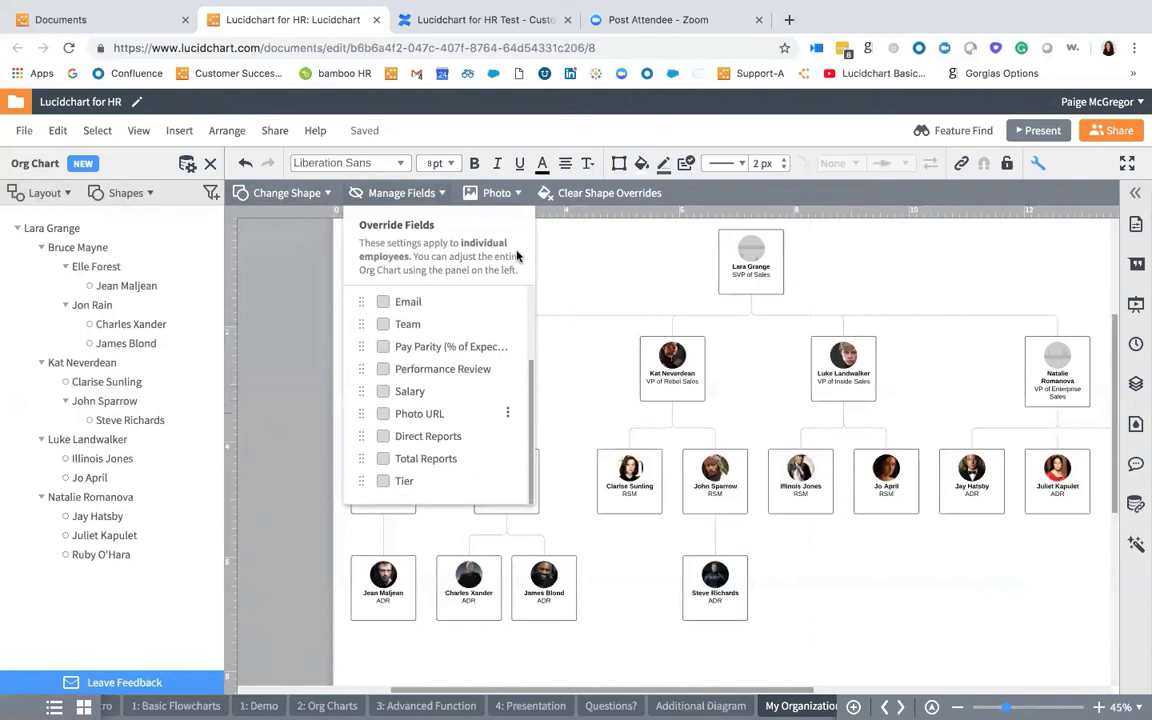
click(516, 195)
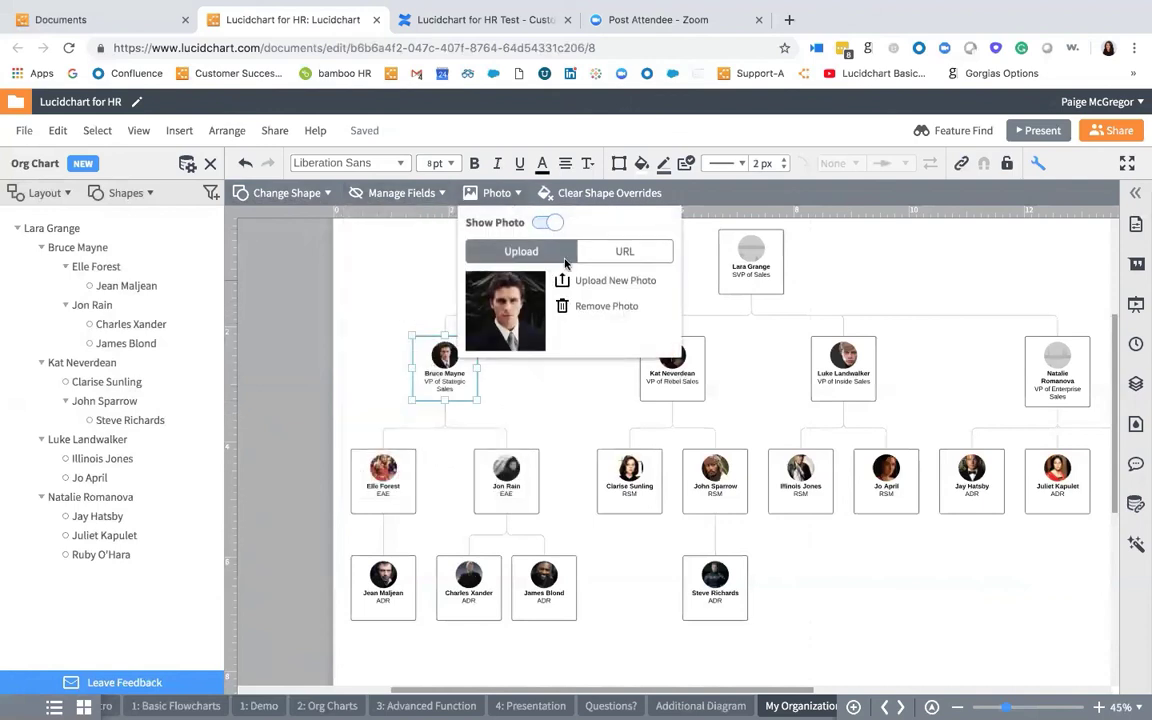
click(563, 195)
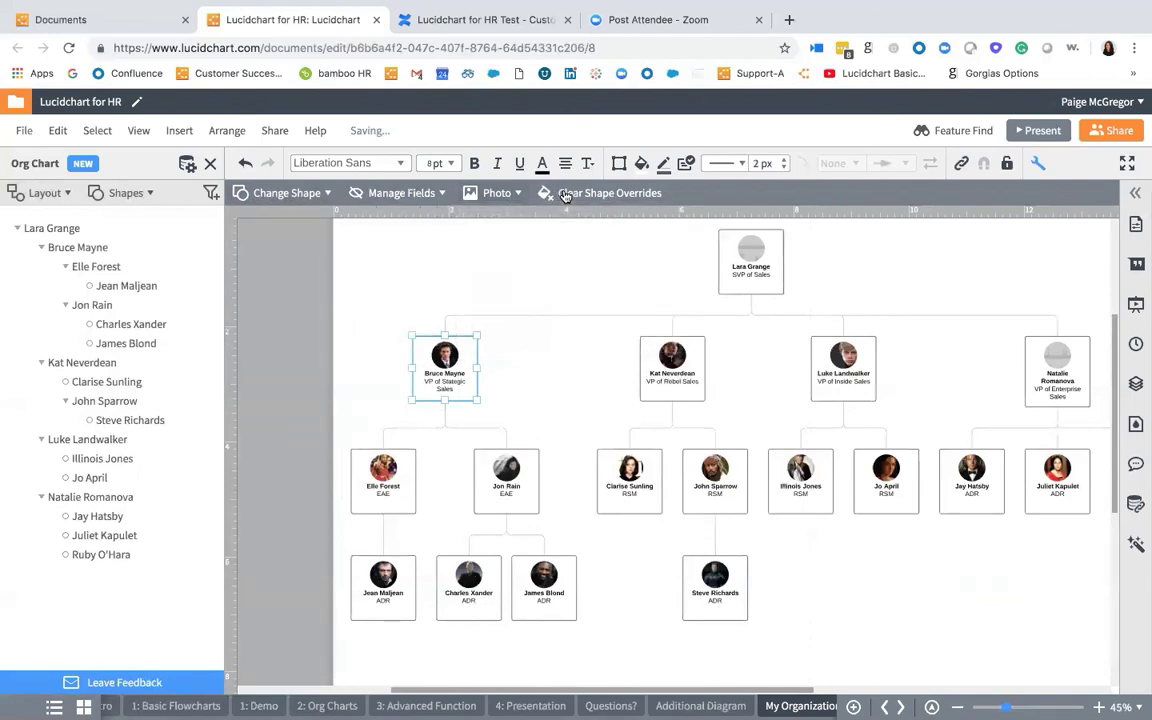
click(570, 263)
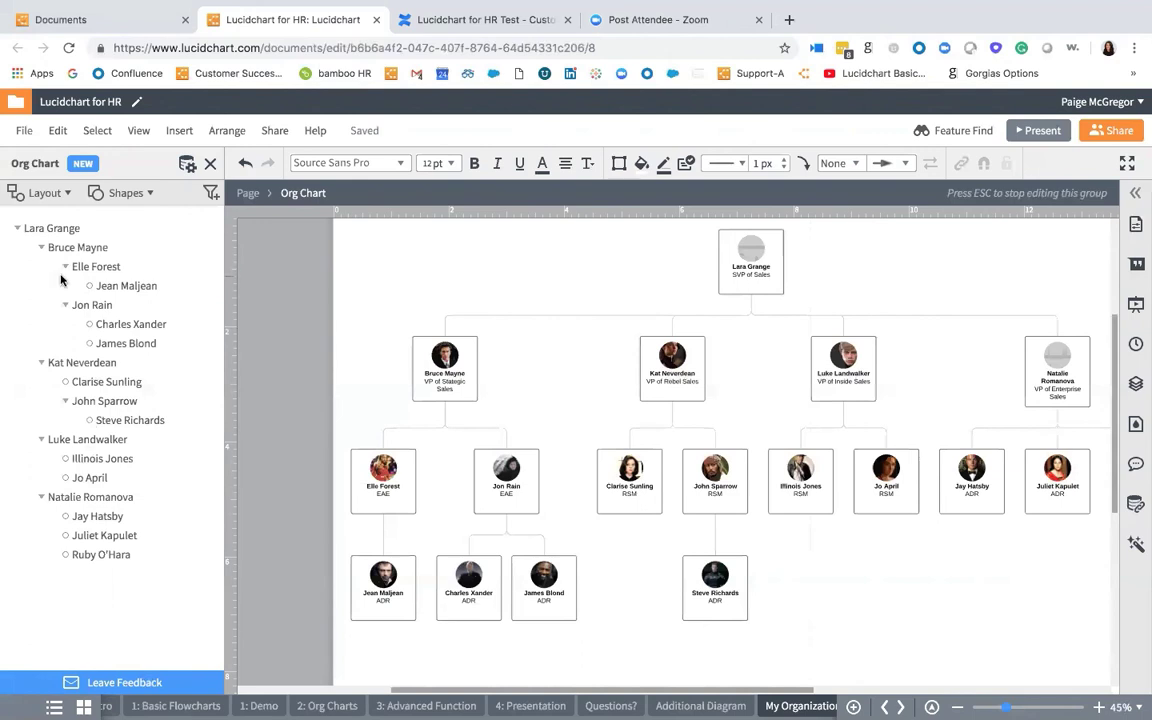
Reassign the EAE with two ADR reports and the first Inside Sales RSM to the VP of Rebel Sales on the org chart
mouse_move(57, 266)
mouse_down()
mouse_move(80, 373)
mouse_move(66, 262)
mouse_up()
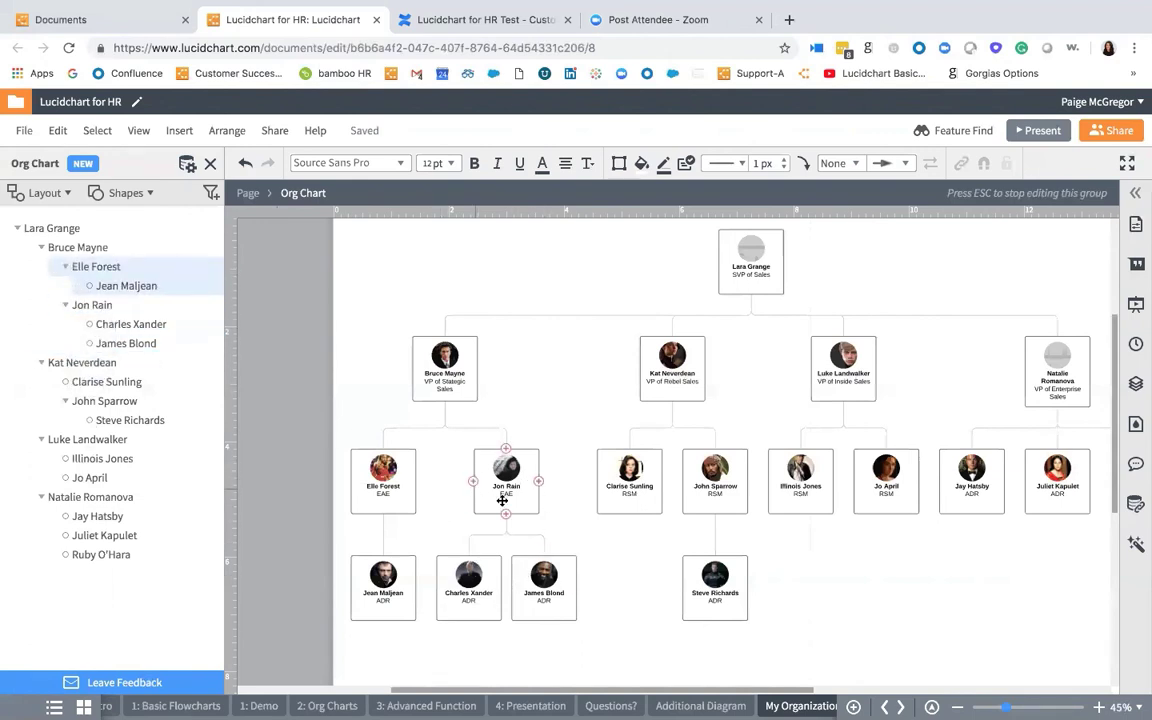
drag(506, 470, 665, 405)
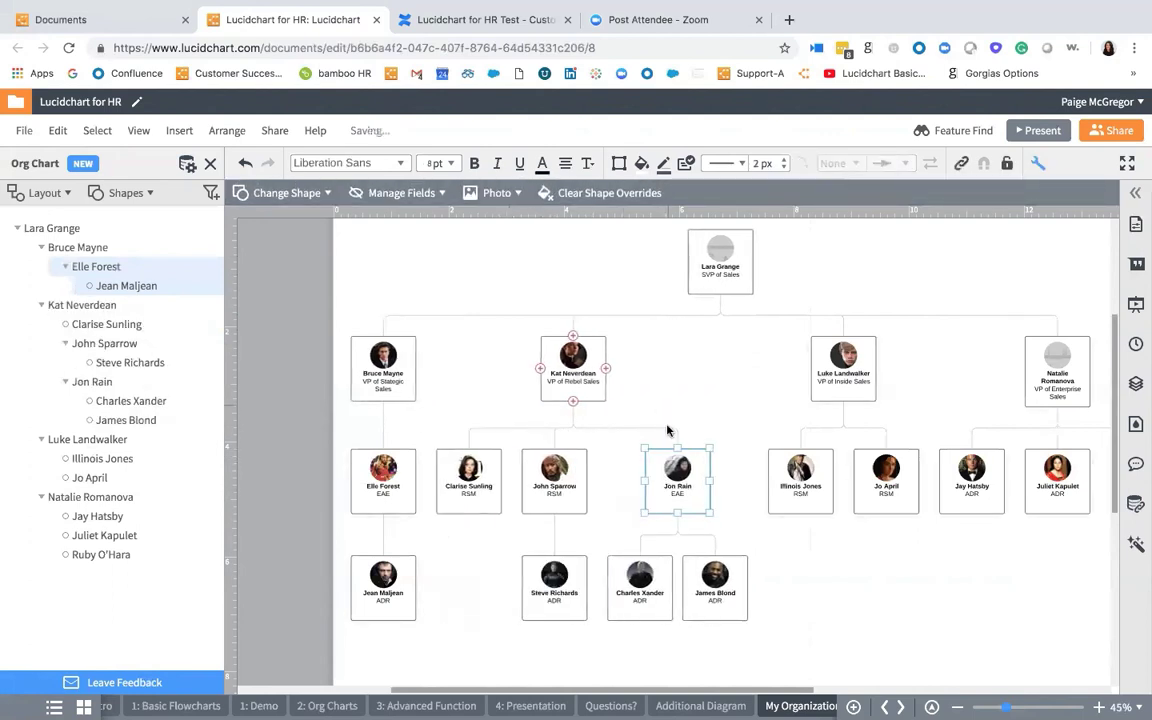
drag(800, 478, 743, 467)
drag(583, 419, 581, 417)
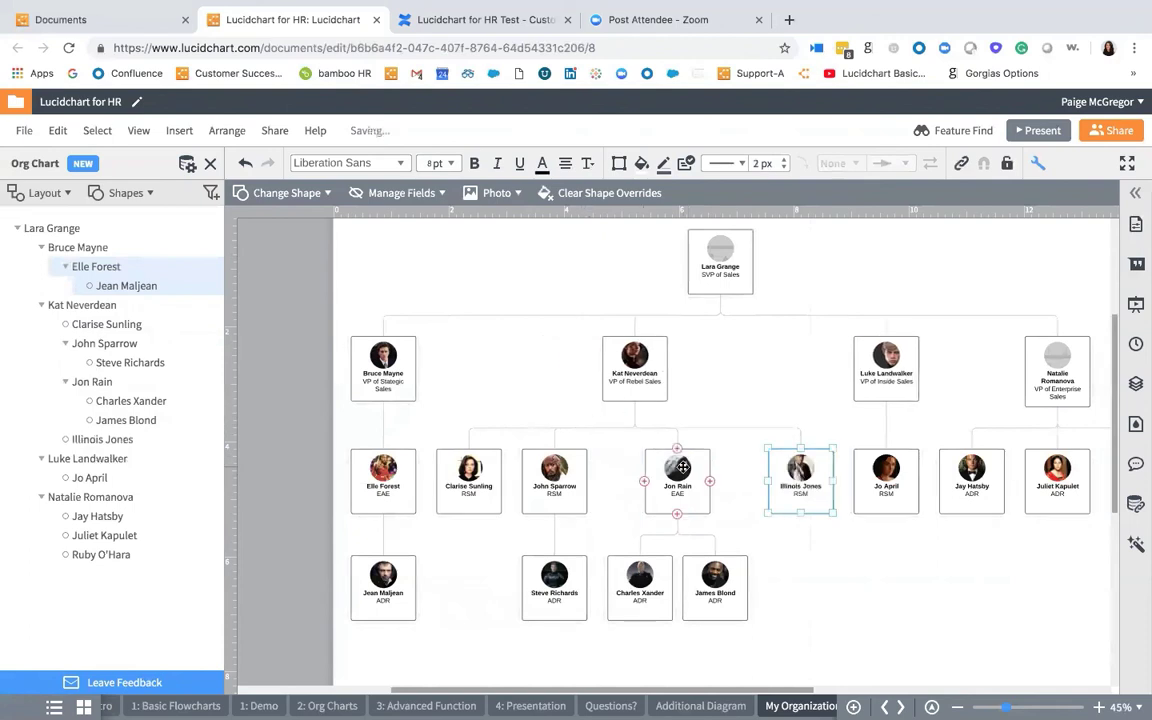
scroll(682, 467, down, 2)
scroll(681, 467, right, 3)
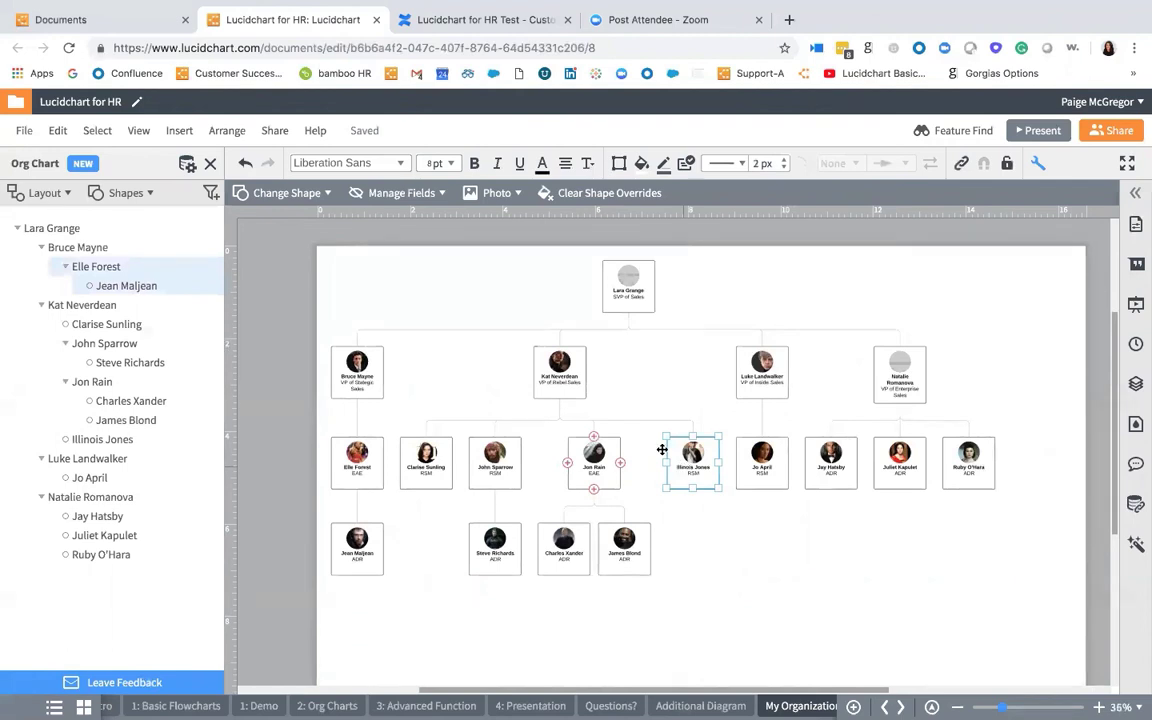
Review which employee data columns the org chart can be filtered by, and close the filter settings without adding one
click(211, 192)
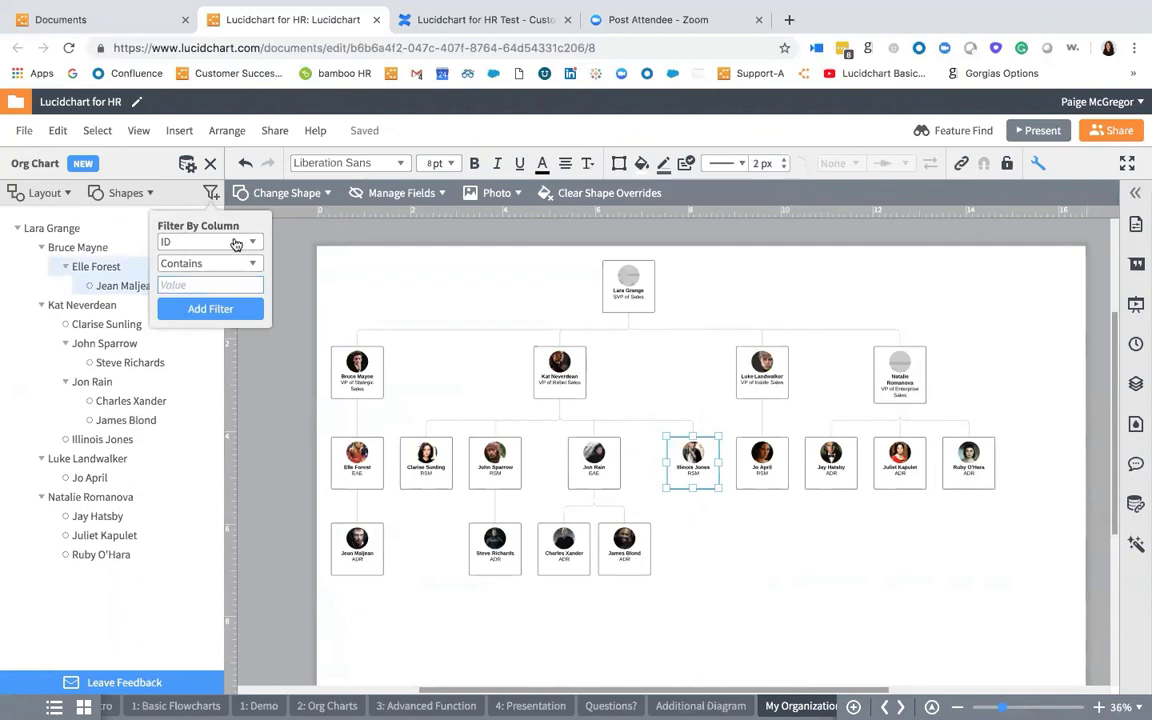
click(210, 242)
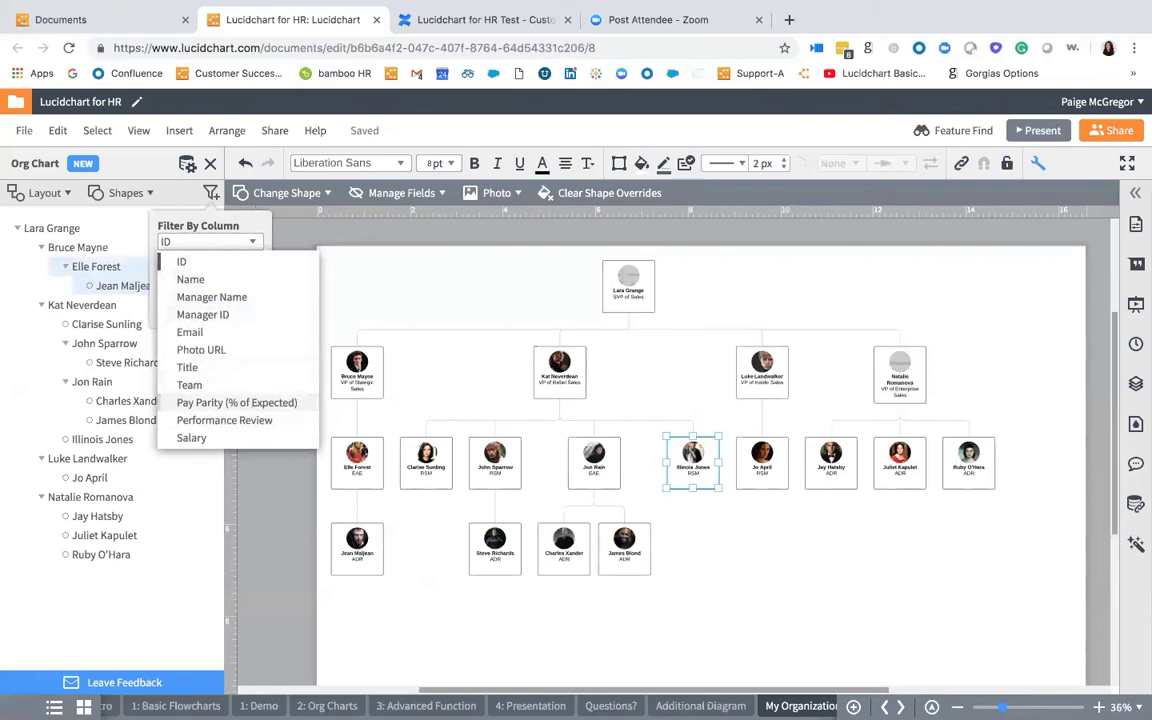
mouse_move(257, 718)
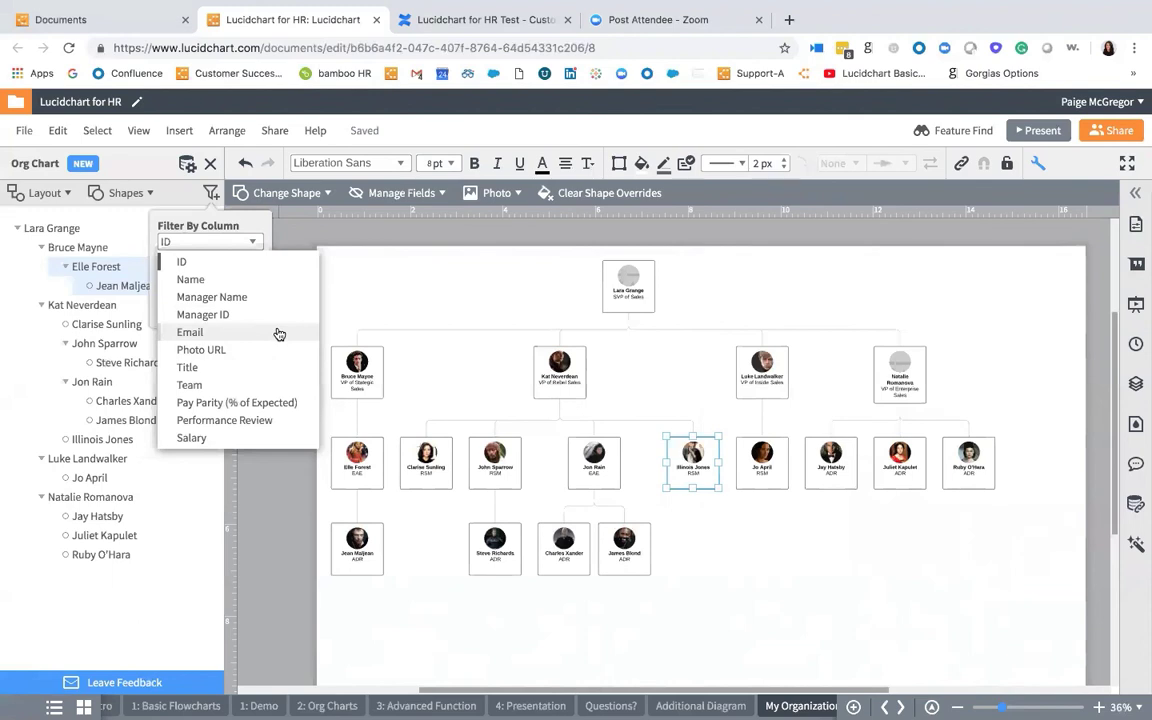
click(406, 283)
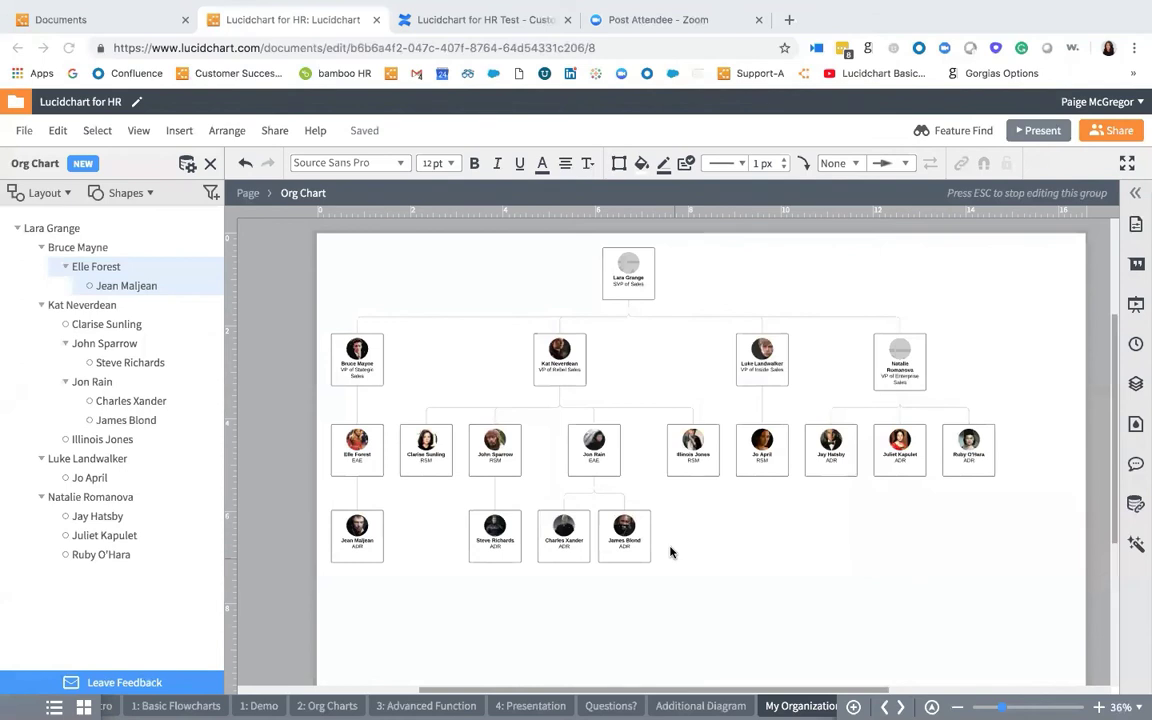
Show the "3: Advanced Function" page and follow the external link on the "Job vacancy needs to be filled" shape
mouse_move(677, 25)
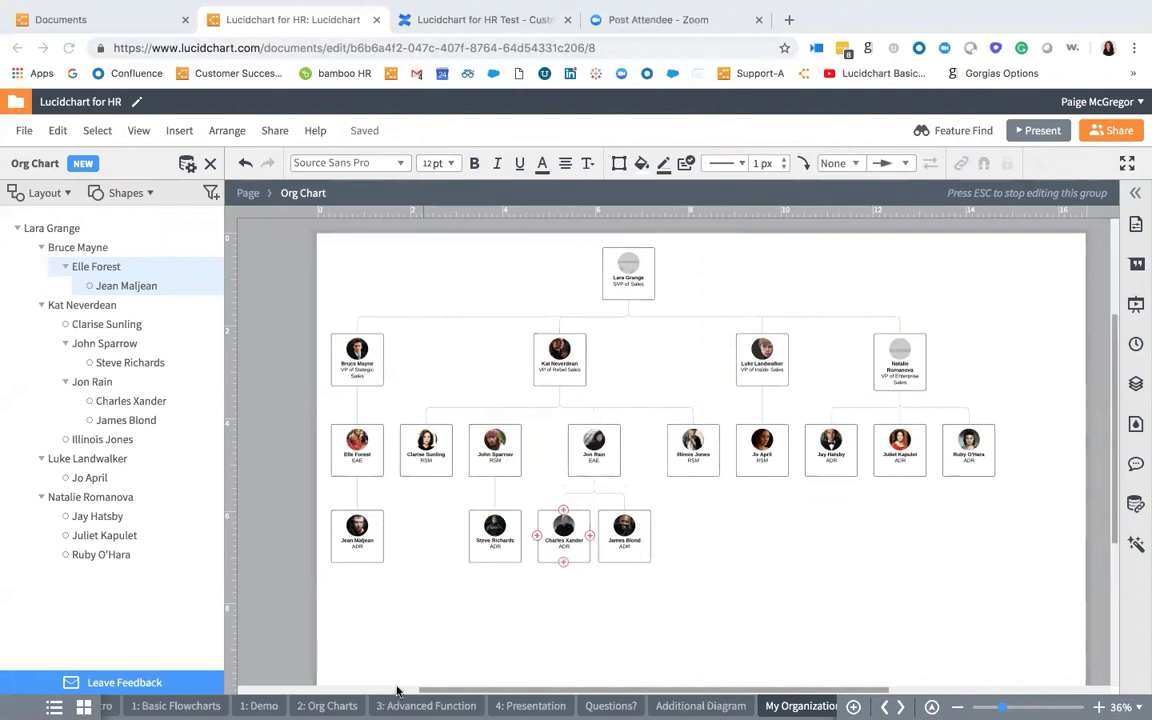
click(426, 706)
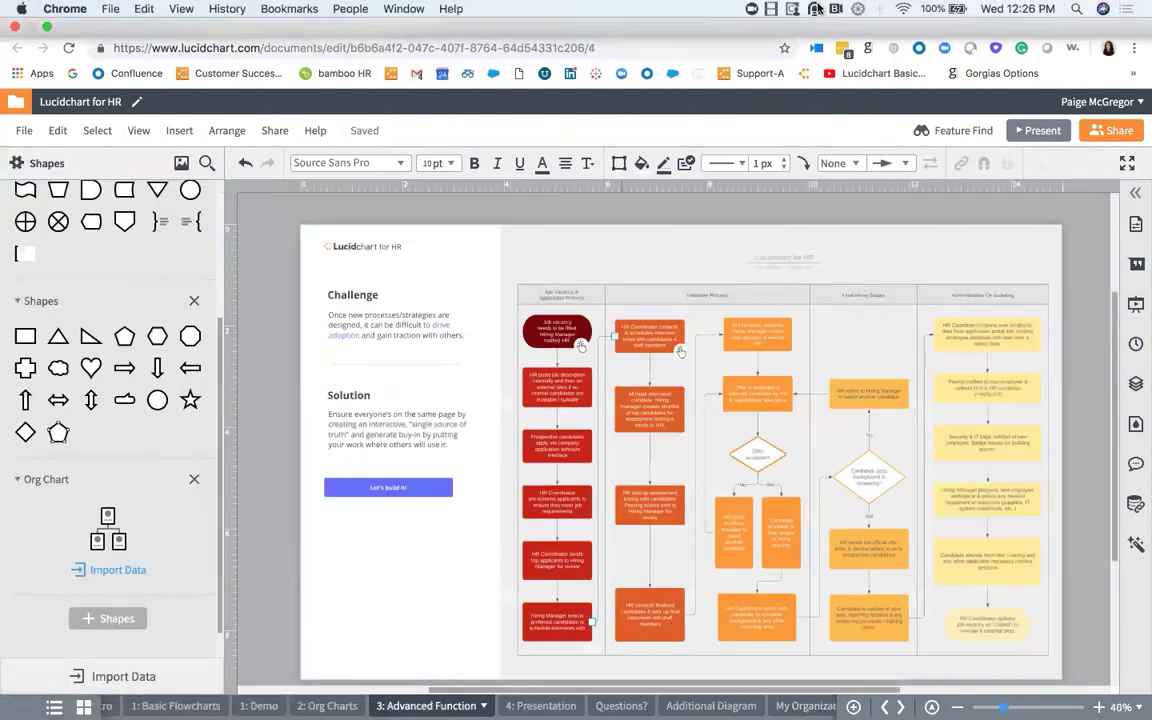
mouse_move(815, 9)
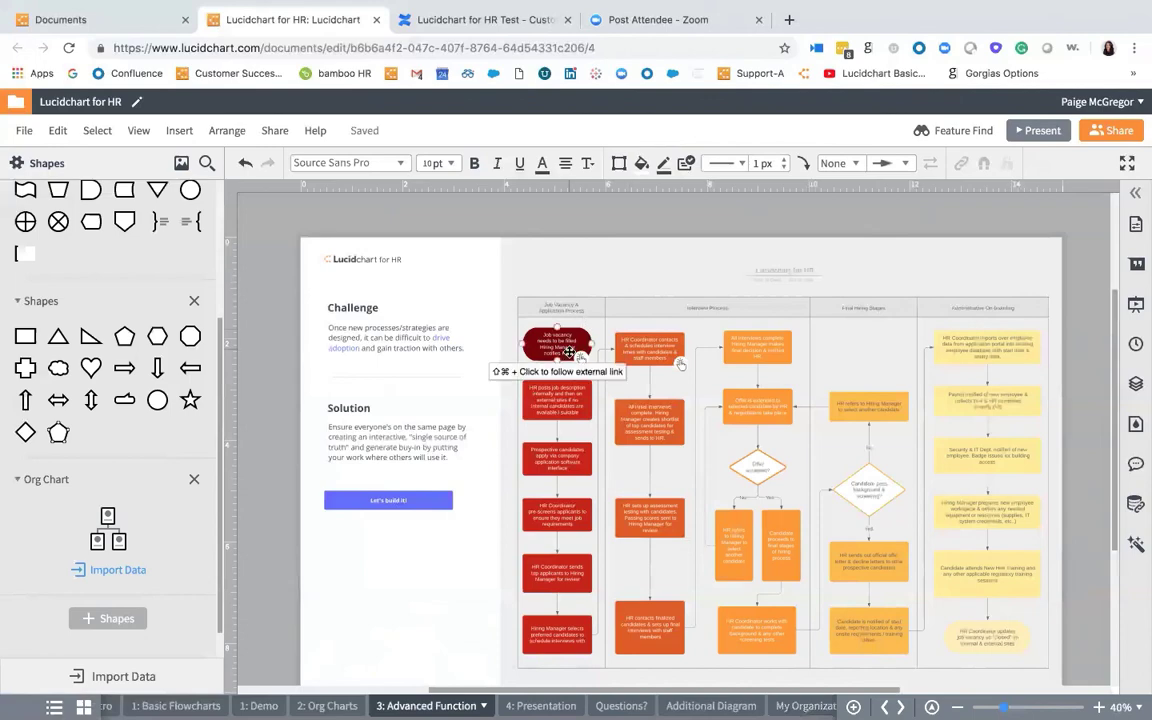
scroll(560, 344, up, 3)
scroll(570, 344, right, 3)
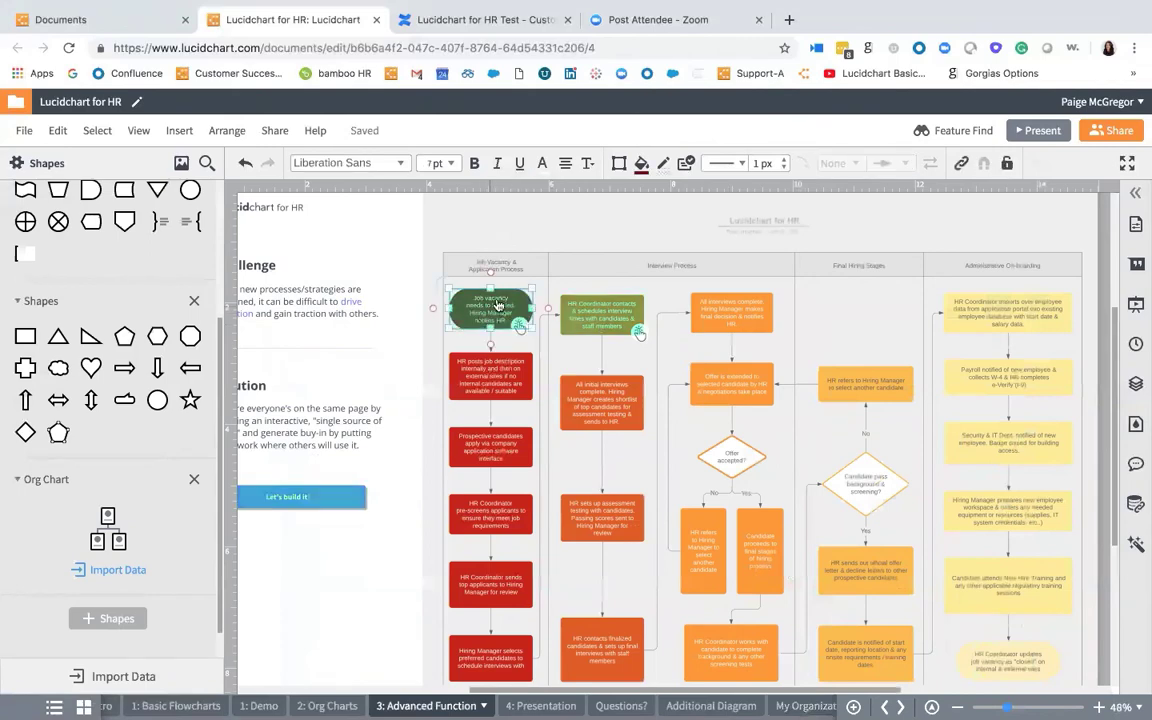
shift+super+click(510, 314)
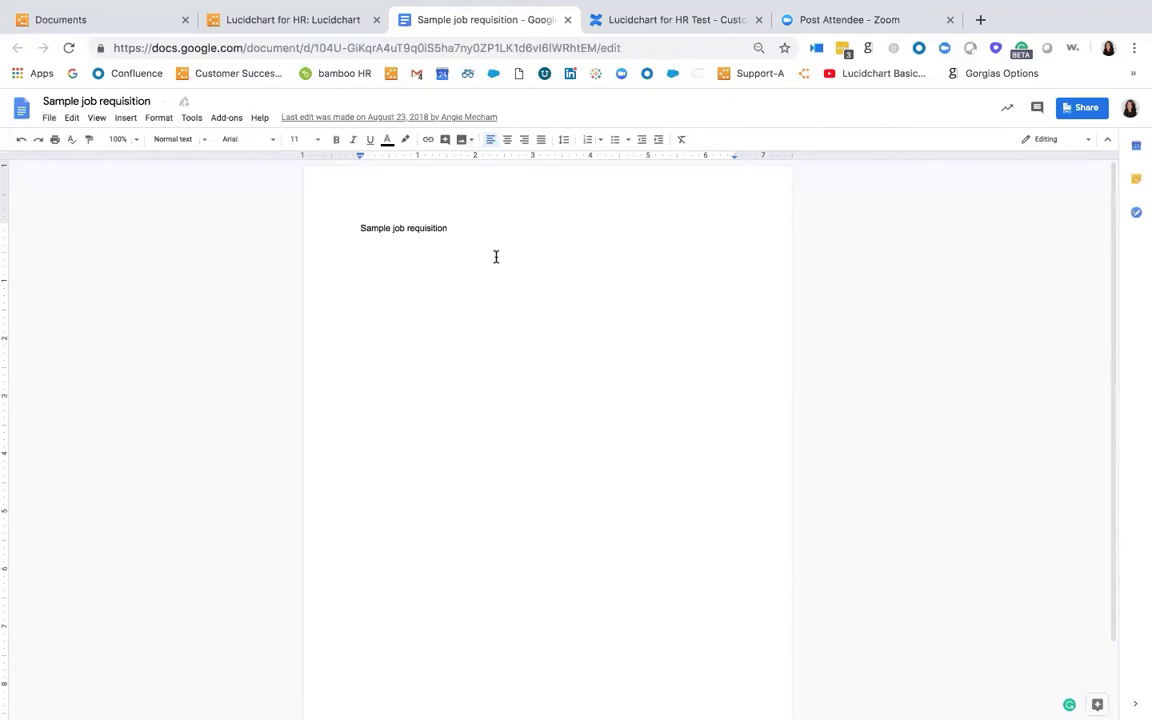
Return to the Lucidchart for HR document, follow the page link on the "HR Coordinator contacts" shape, and go back to "3: Advanced Function"
click(345, 20)
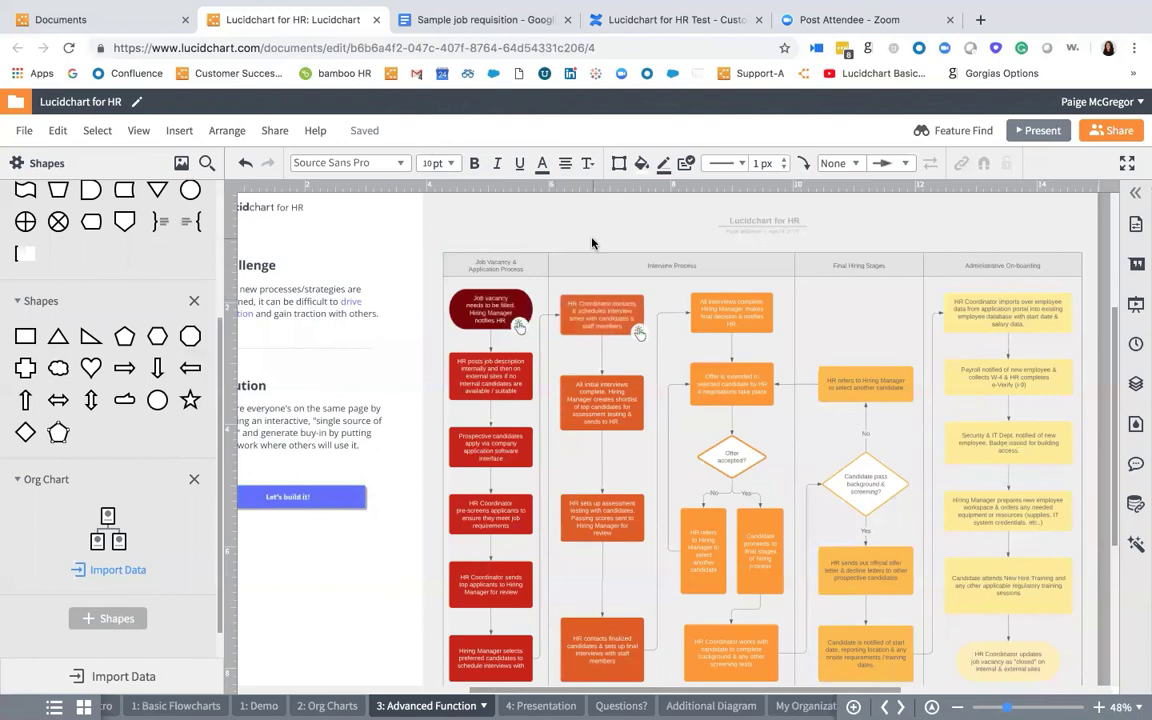
click(607, 316)
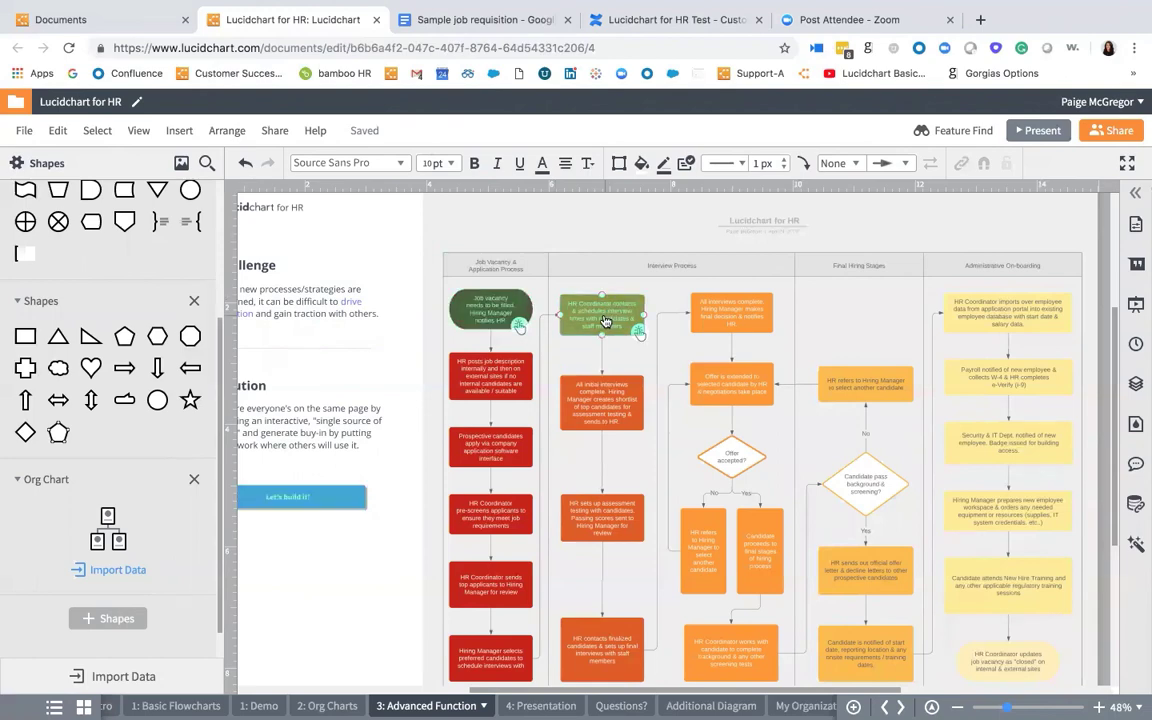
click(604, 320)
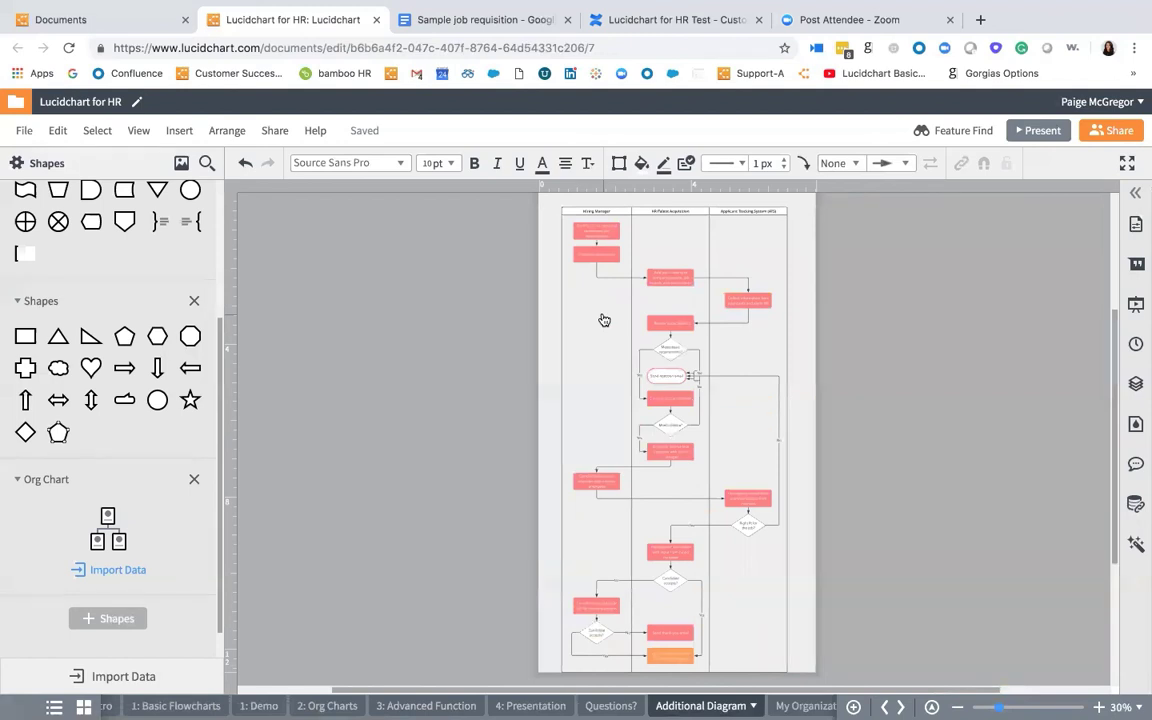
click(410, 704)
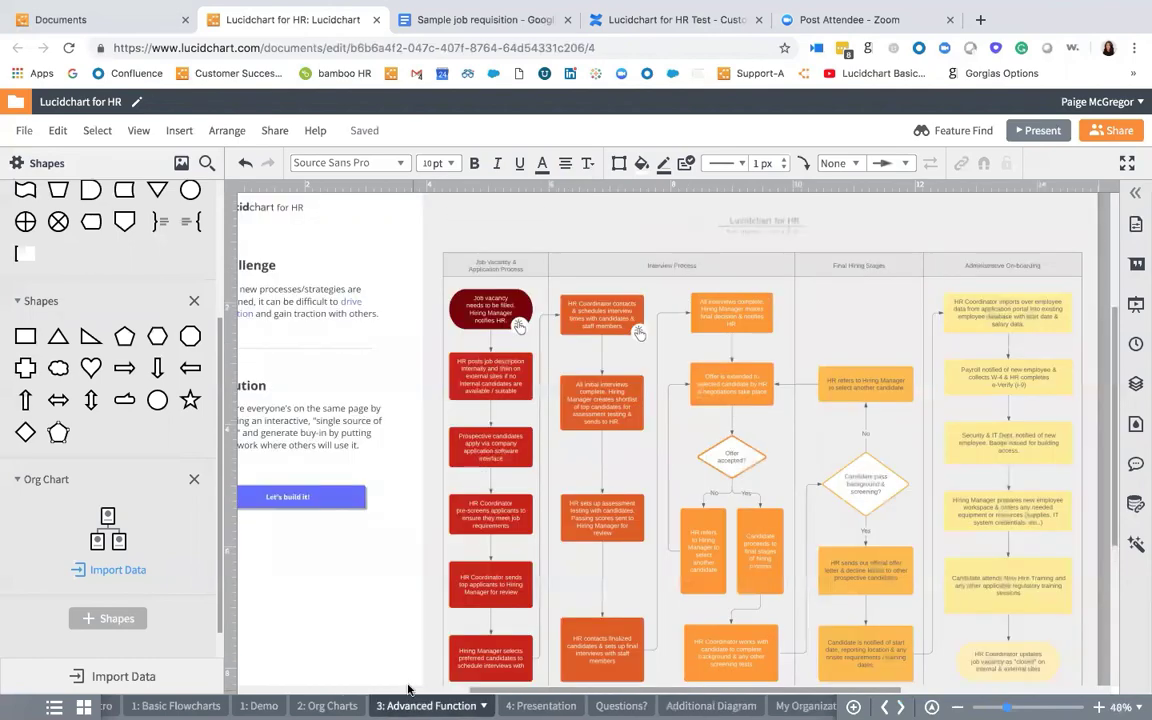
Open the Advanced HR Activity document through the "Let's build it!" link on the "3: Advanced Function" page
scroll(428, 594, down, 3)
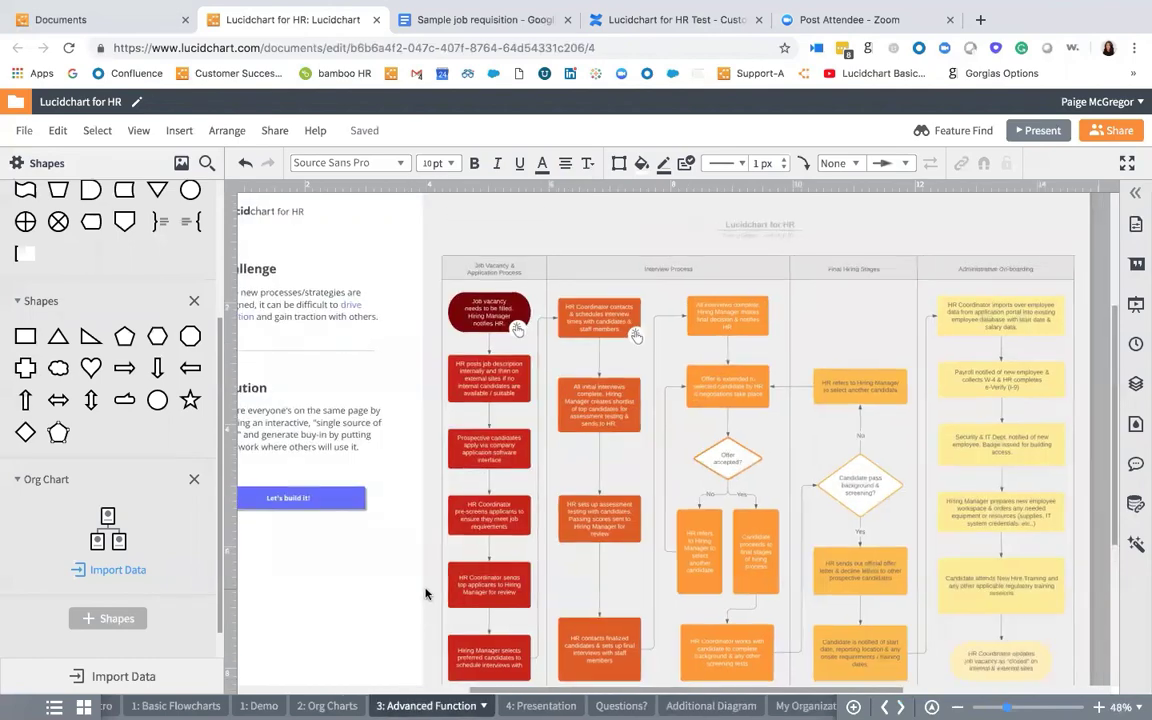
scroll(428, 594, left, 1)
scroll(428, 594, down, 1)
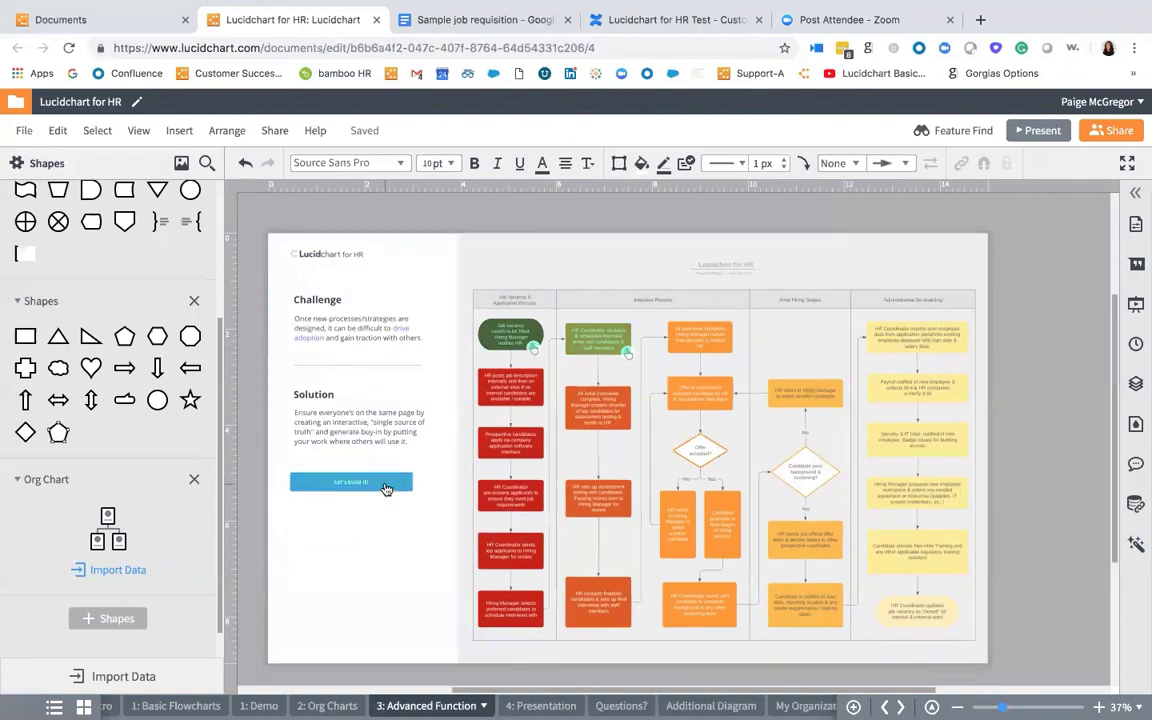
click(384, 486)
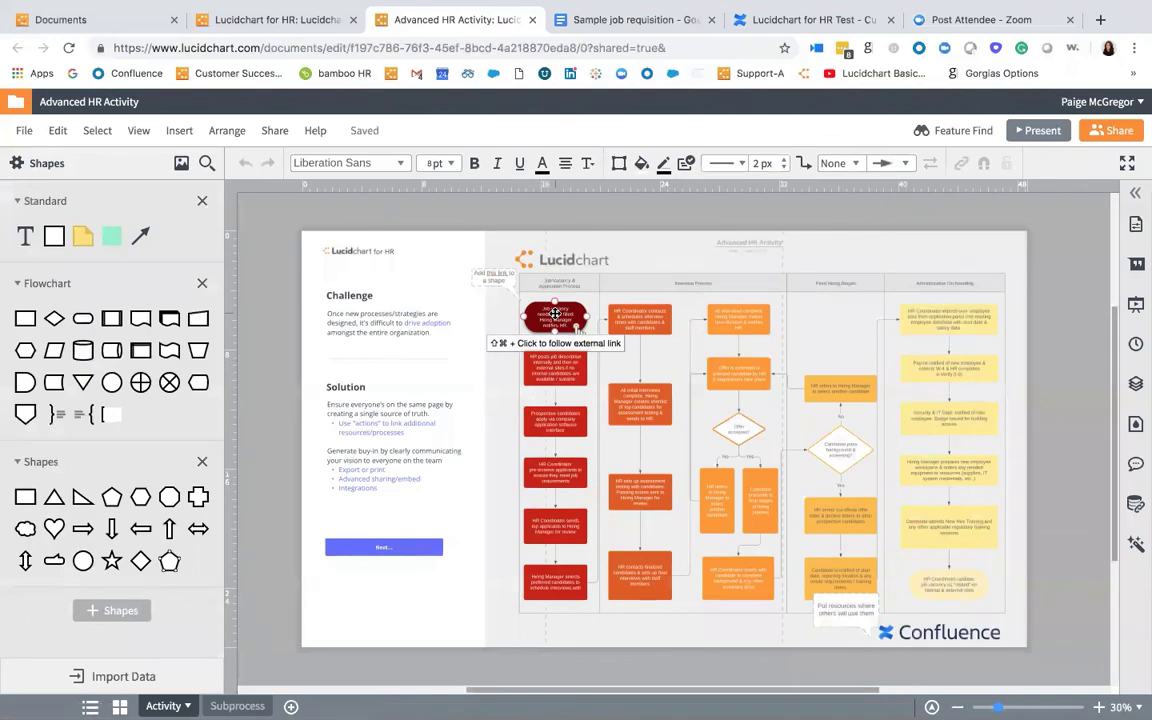
scroll(555, 314, up, 10)
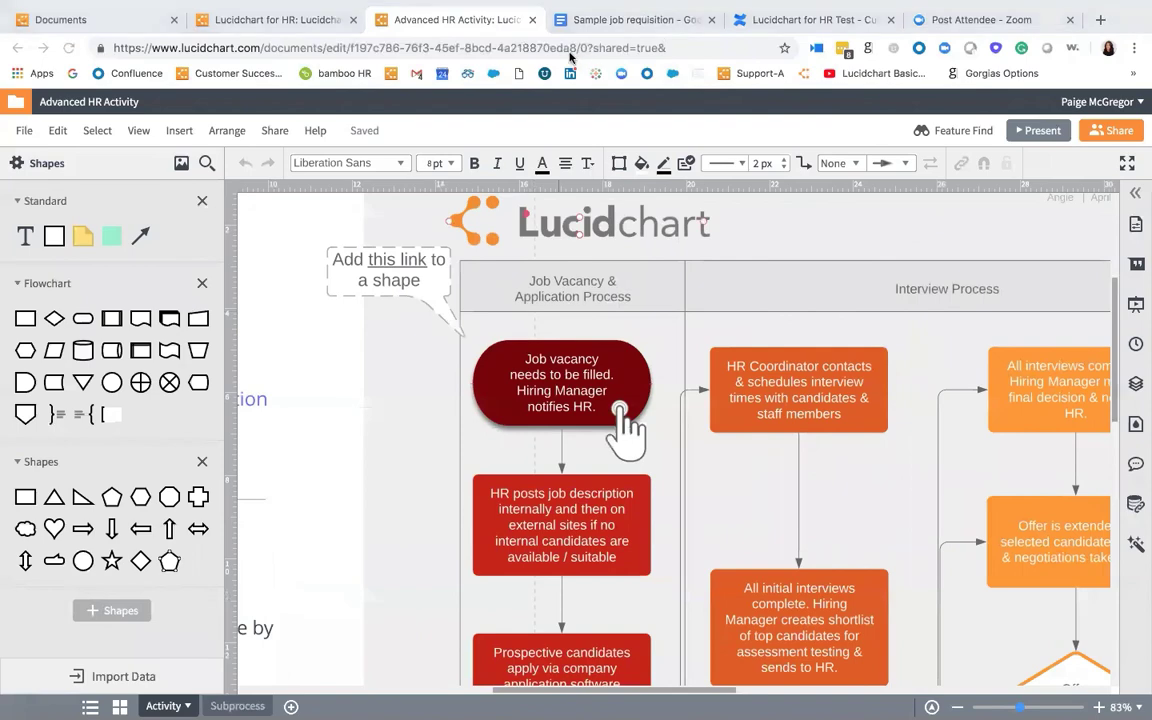
Switch to the "Sample job requisition" document in Google Docs and copy its shareable link
click(606, 14)
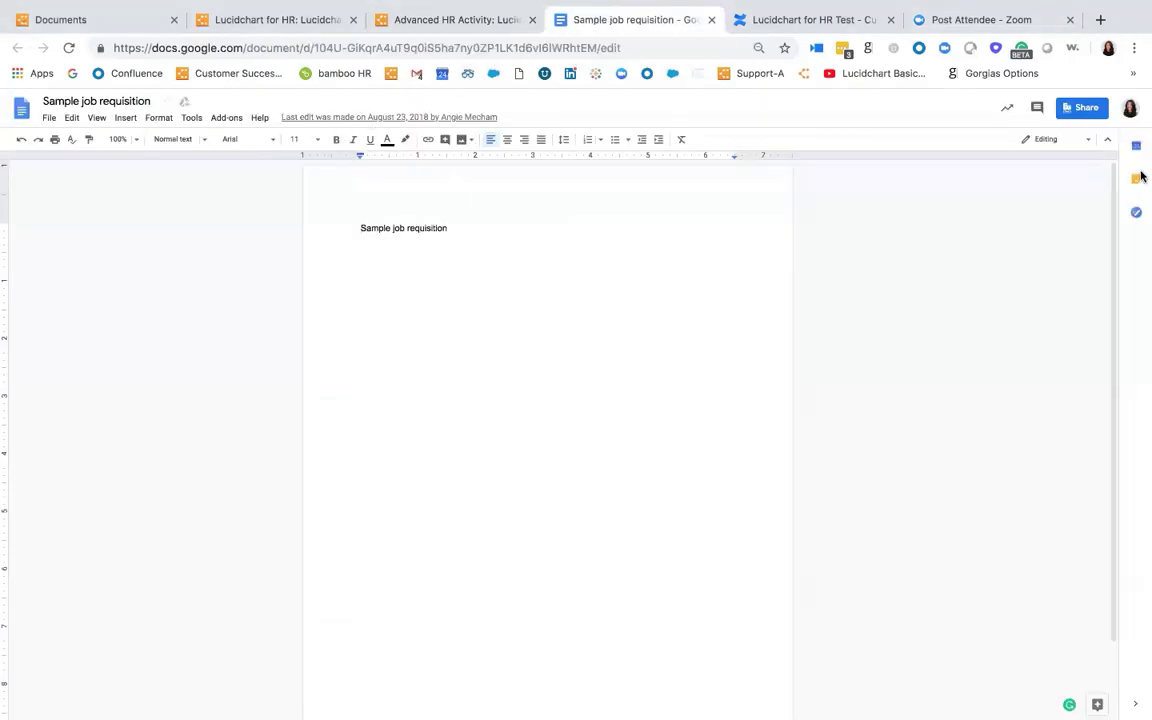
click(1088, 116)
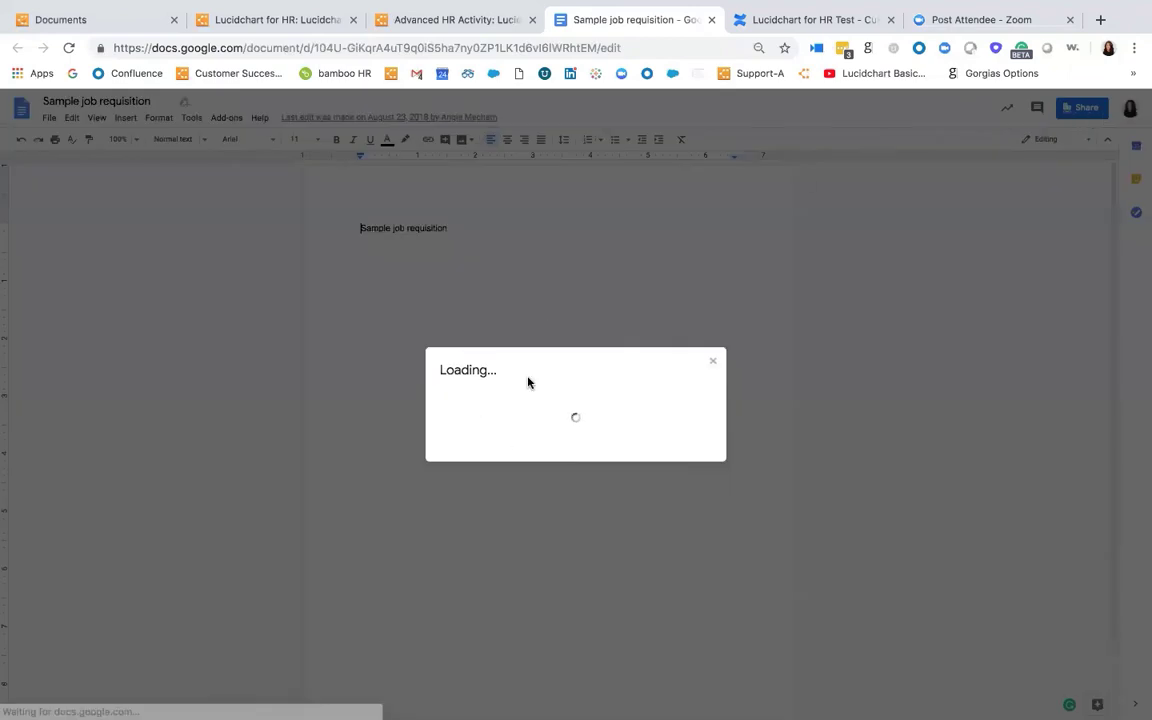
click(685, 358)
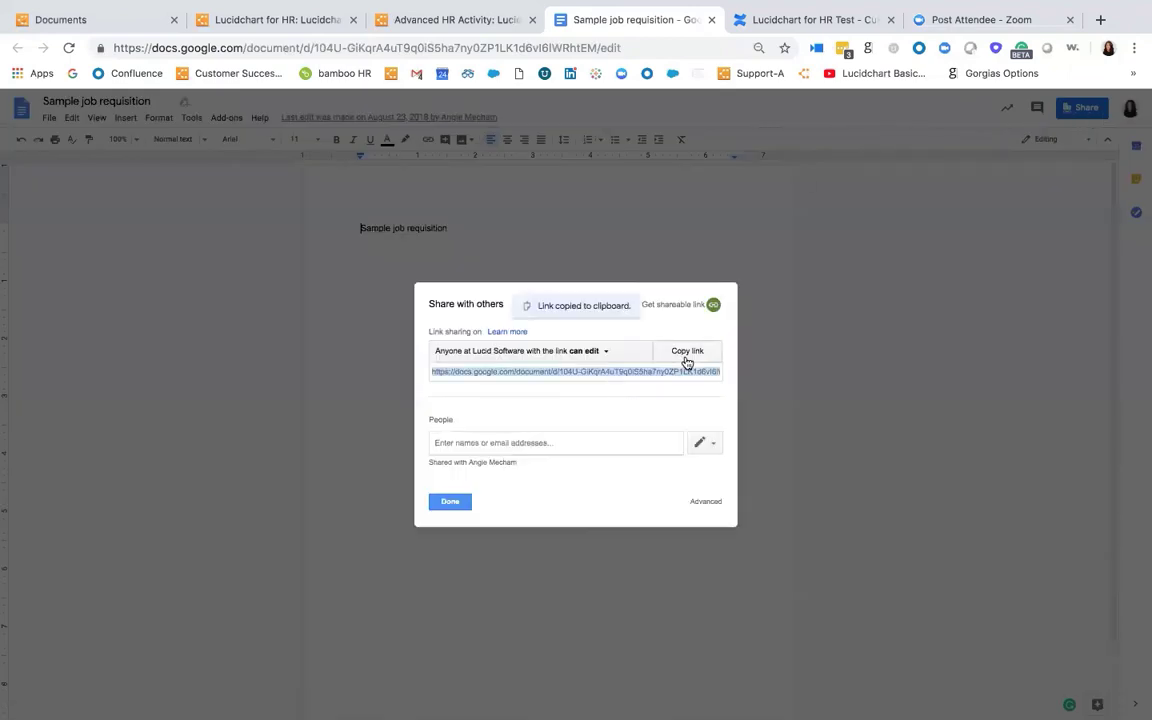
Return to Advanced HR Activity in Lucidchart and choose External Link as the action for the "Job vacancy needs to be filled" shape
click(441, 20)
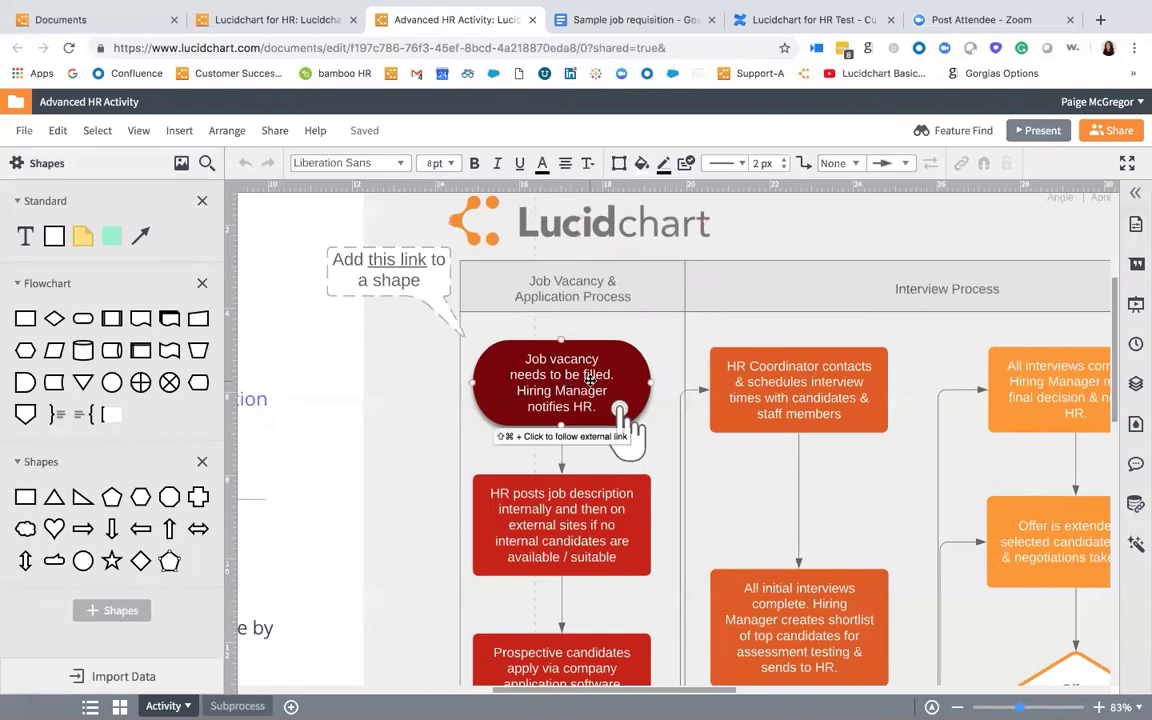
click(590, 383)
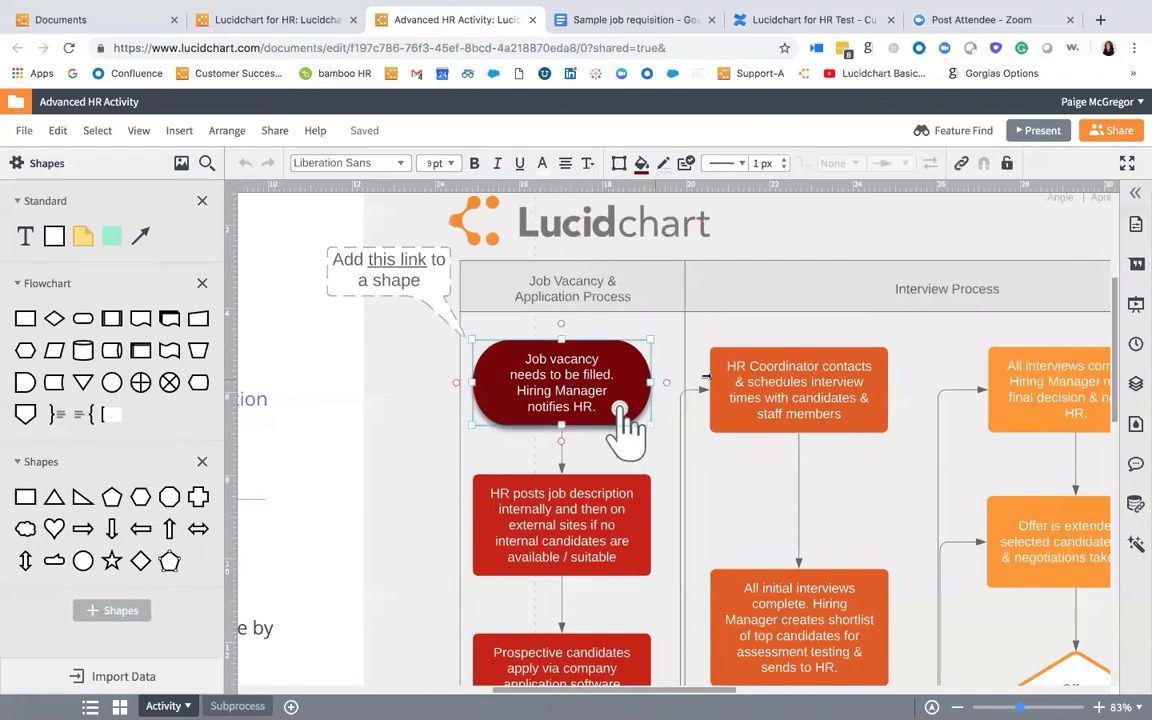
click(962, 166)
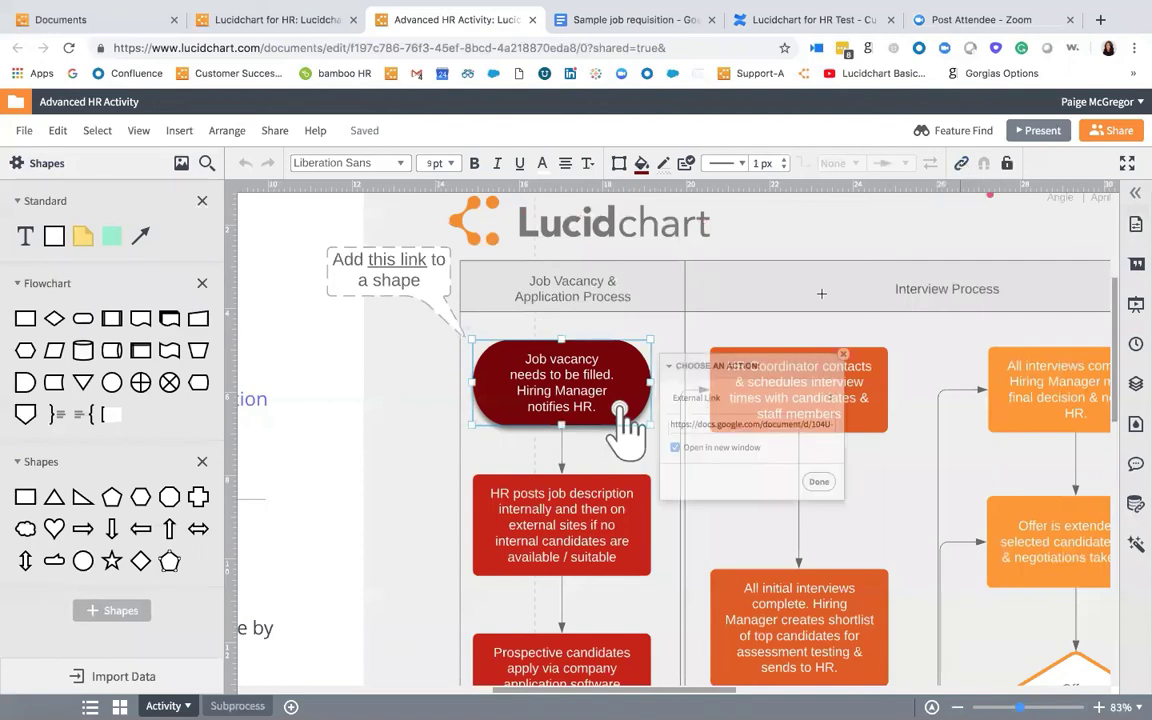
click(750, 400)
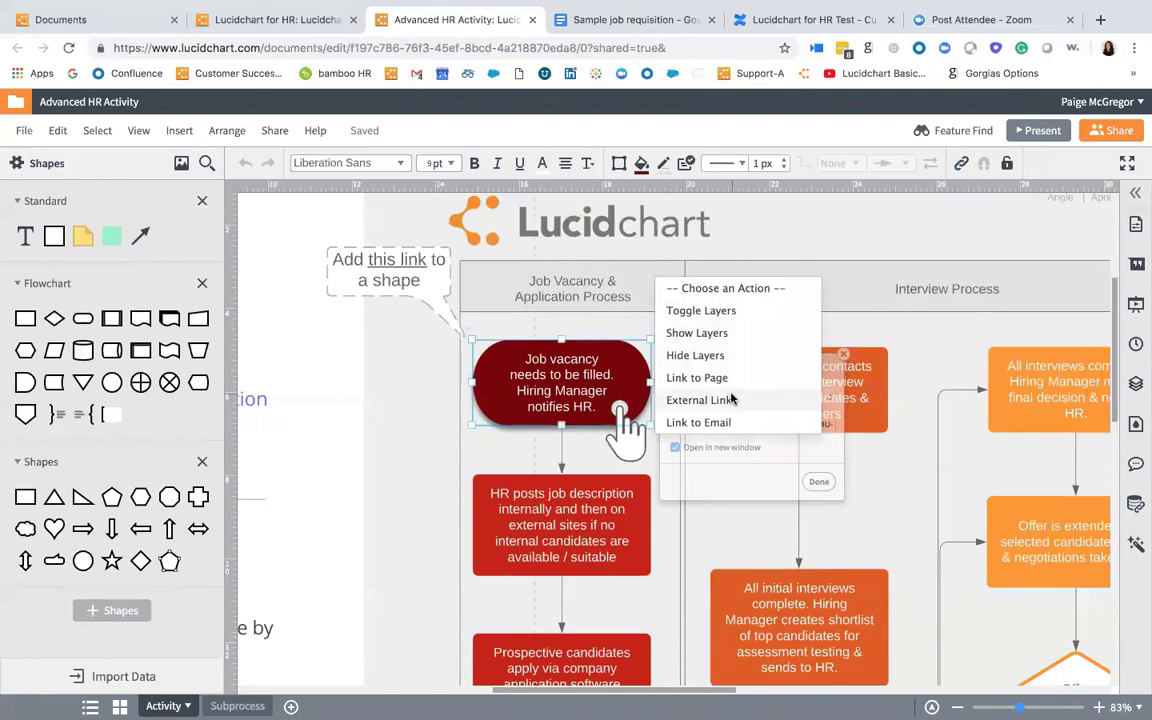
click(731, 399)
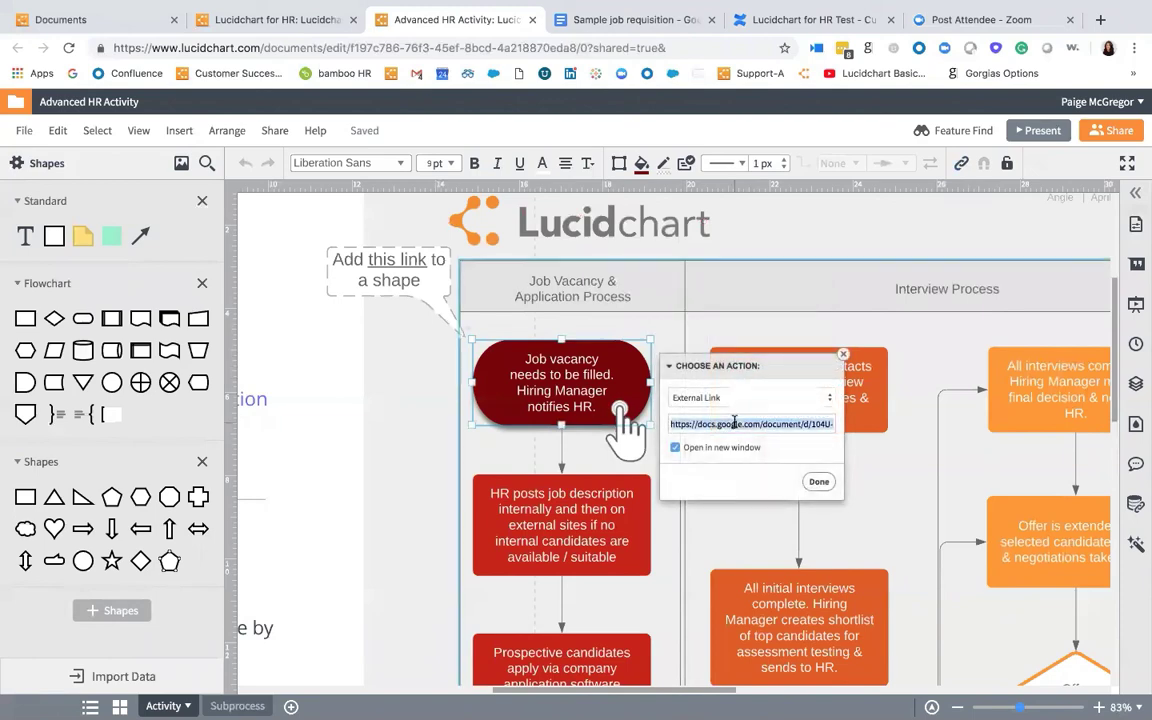